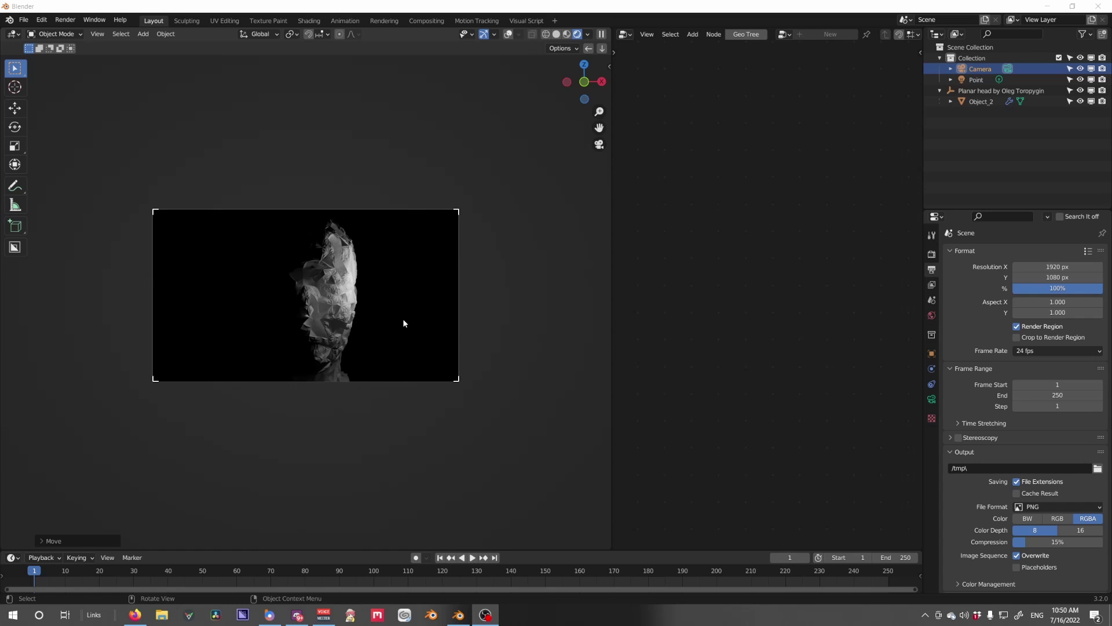
Step: Switch the 3D viewport from rendered to solid shading
left_click(372, 205)
key("z")
left_click(420, 227)
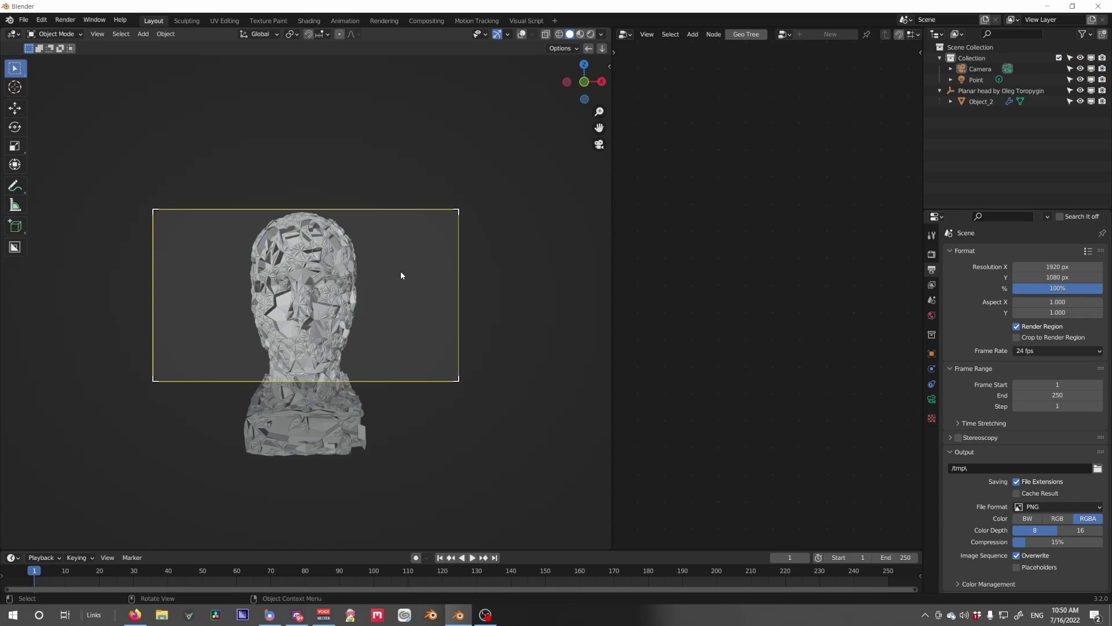
Step: Examine the fractured head up close from several angles and return to the camera view
middle_click_drag(395, 276, 261, 301)
middle_click_drag(405, 340, 350, 417)
scroll(325, 347, "up", 5)
scroll(328, 379, "down", 5)
scroll(349, 417, "up", 2)
middle_click_drag(275, 399, 334, 380)
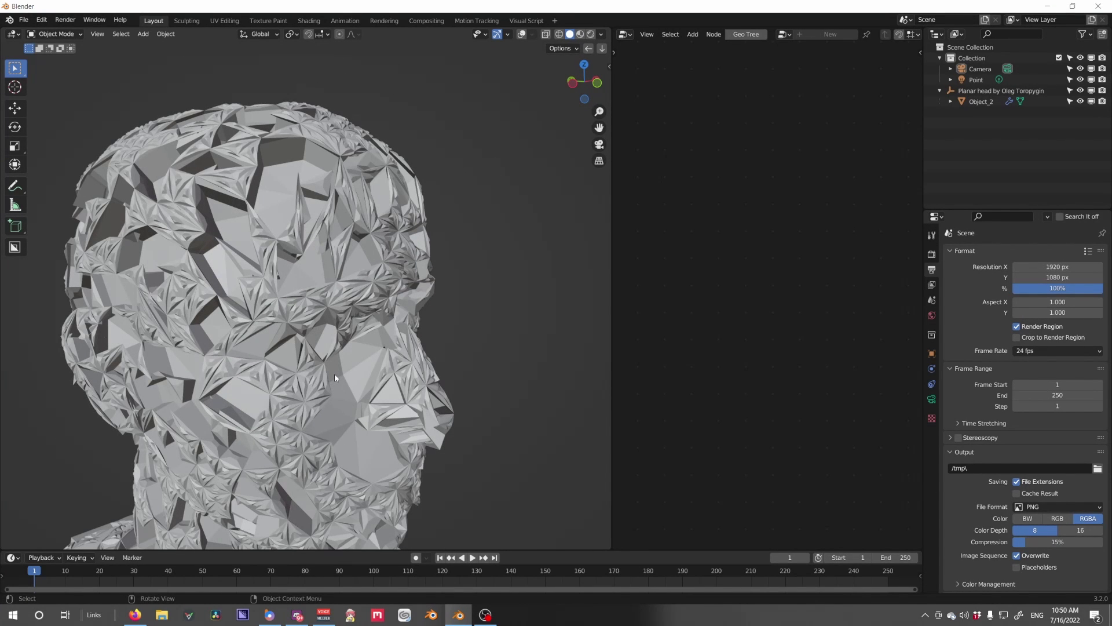
scroll(334, 377, "down", 6)
key("KP_0")
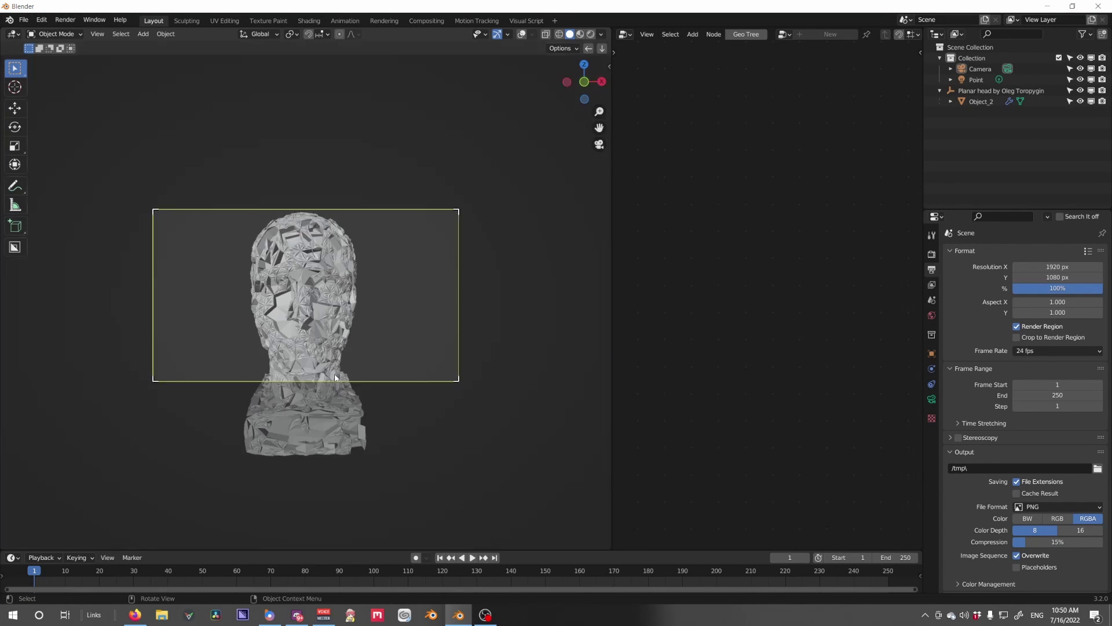
scroll(338, 370, "up", 5)
Step: Select the fractured head and examine the node chain in its Geometry Nodes tree
left_click(335, 373)
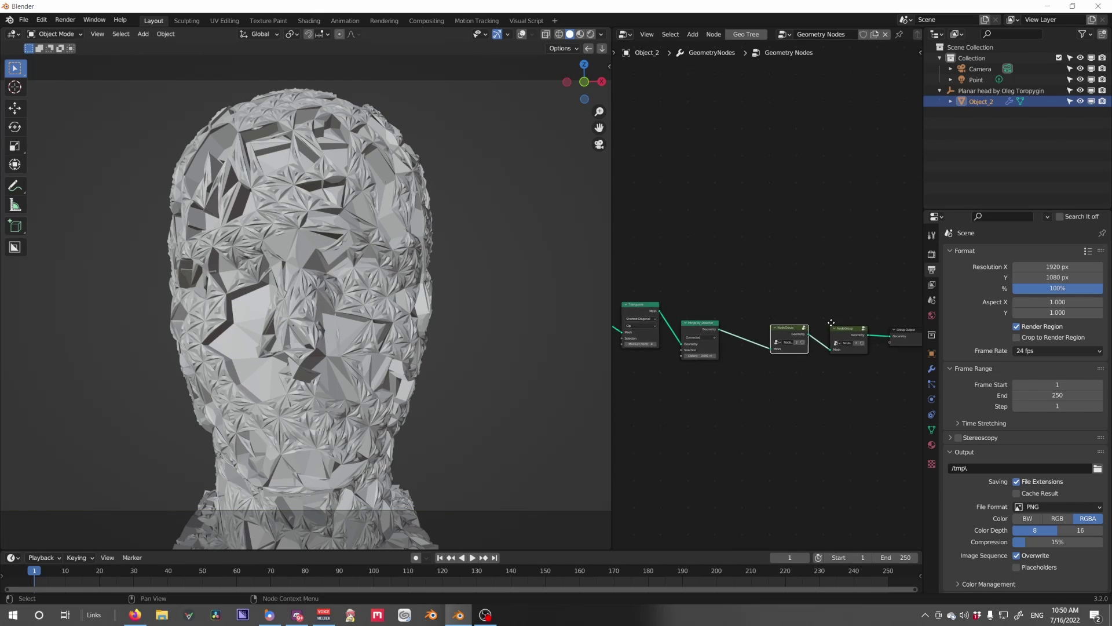
middle_click_drag(832, 323, 797, 319)
scroll(798, 320, "up", 4)
scroll(797, 319, "down", 4)
middle_click_drag(712, 317, 794, 338)
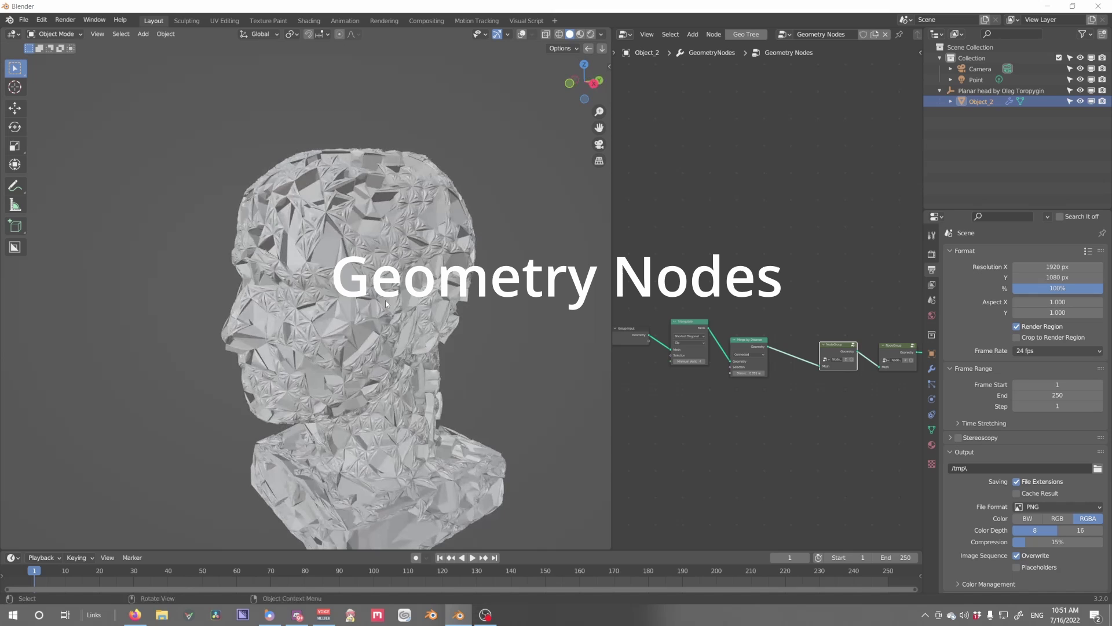
Step: Move the existing head and its parent into a new collection named OG, excluded from the view layer, and enable viewport overlays
left_click(1082, 102)
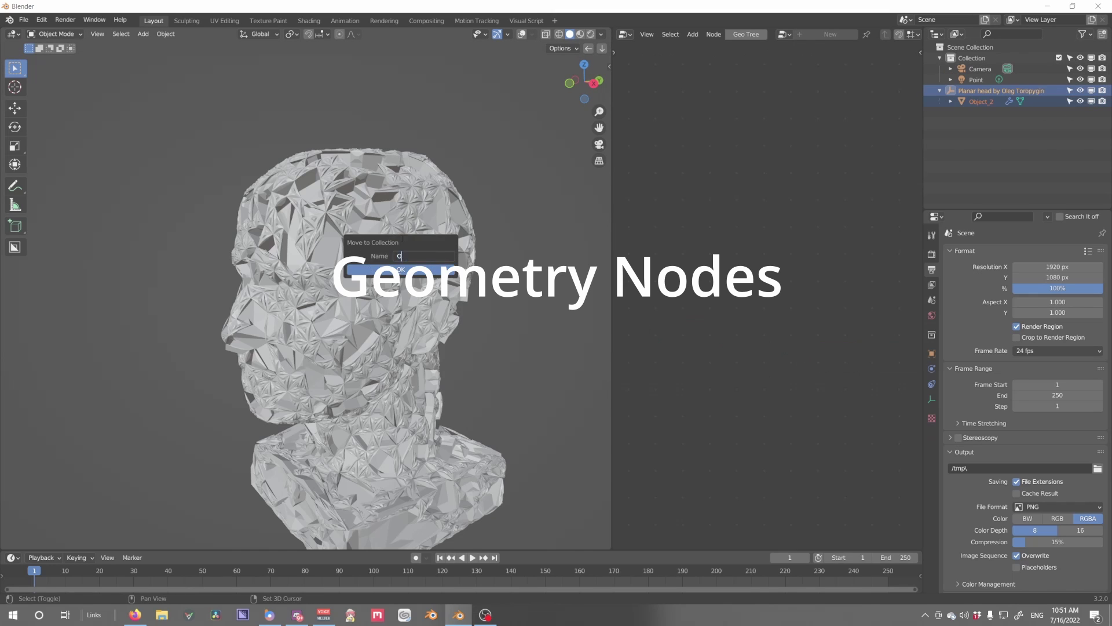
left_click(1059, 91)
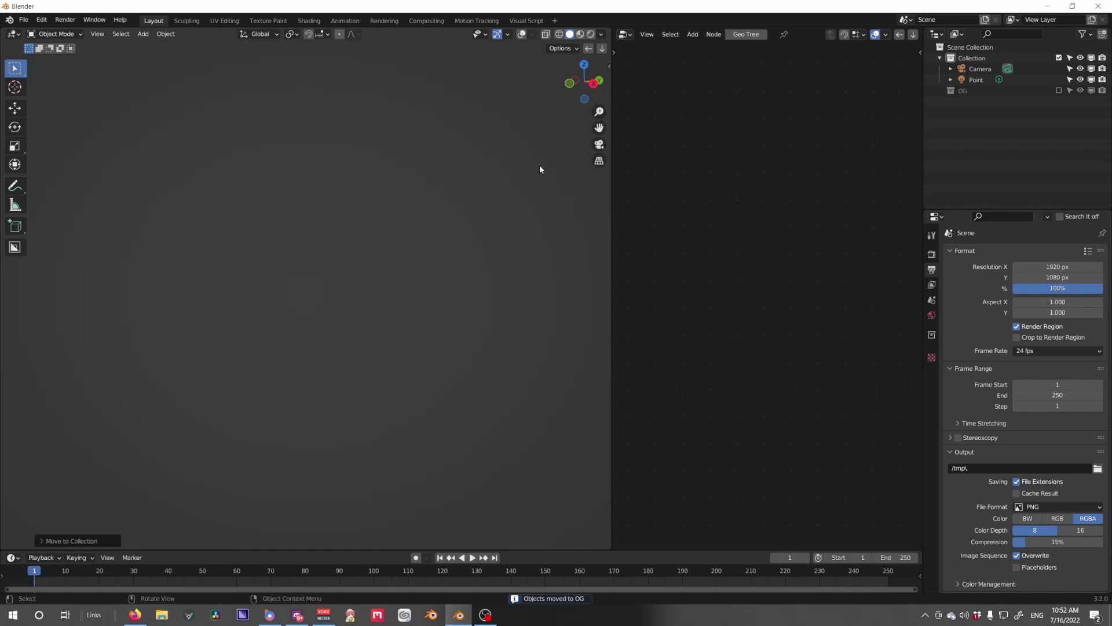
left_click(516, 34)
Step: Import the Head Planes Reference model from the Sketchfab search results for "head"
key("n")
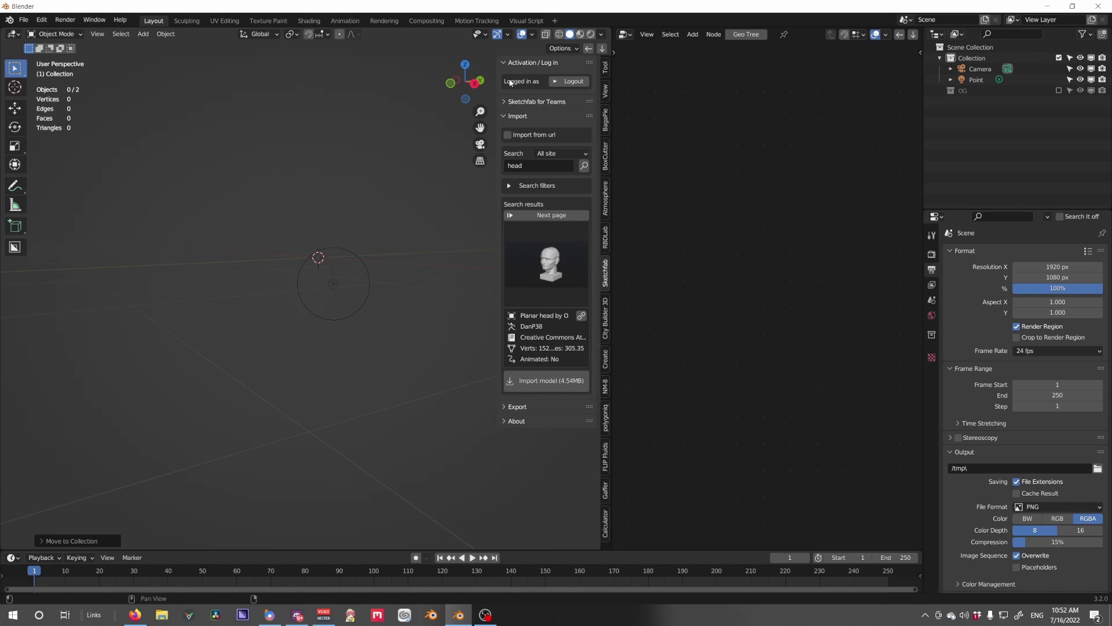
left_click(537, 237)
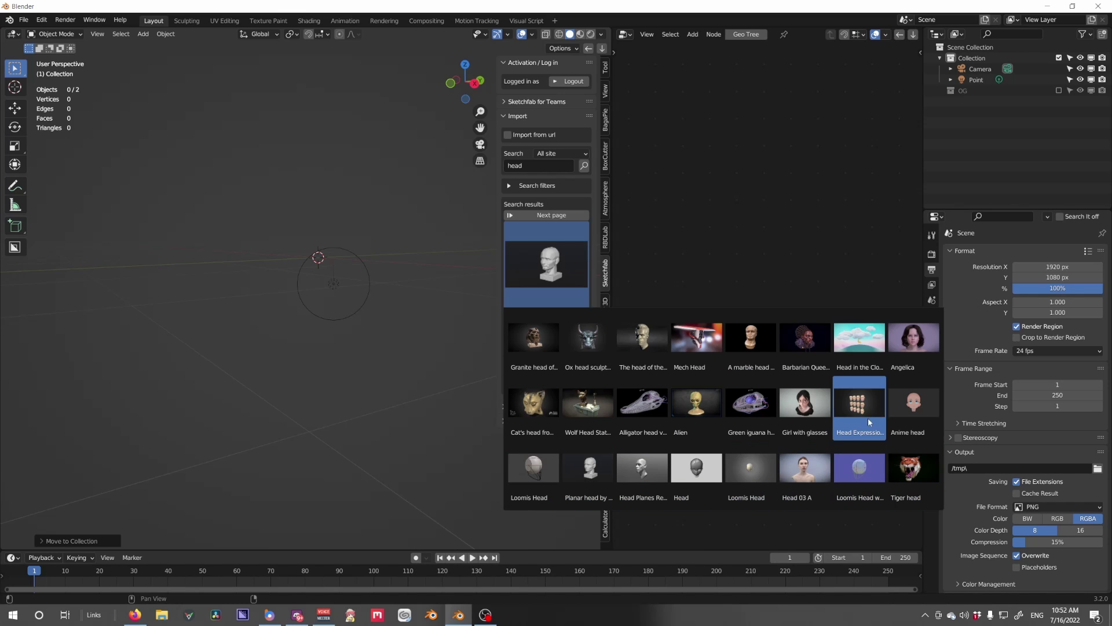
left_click(644, 472)
left_click(564, 376)
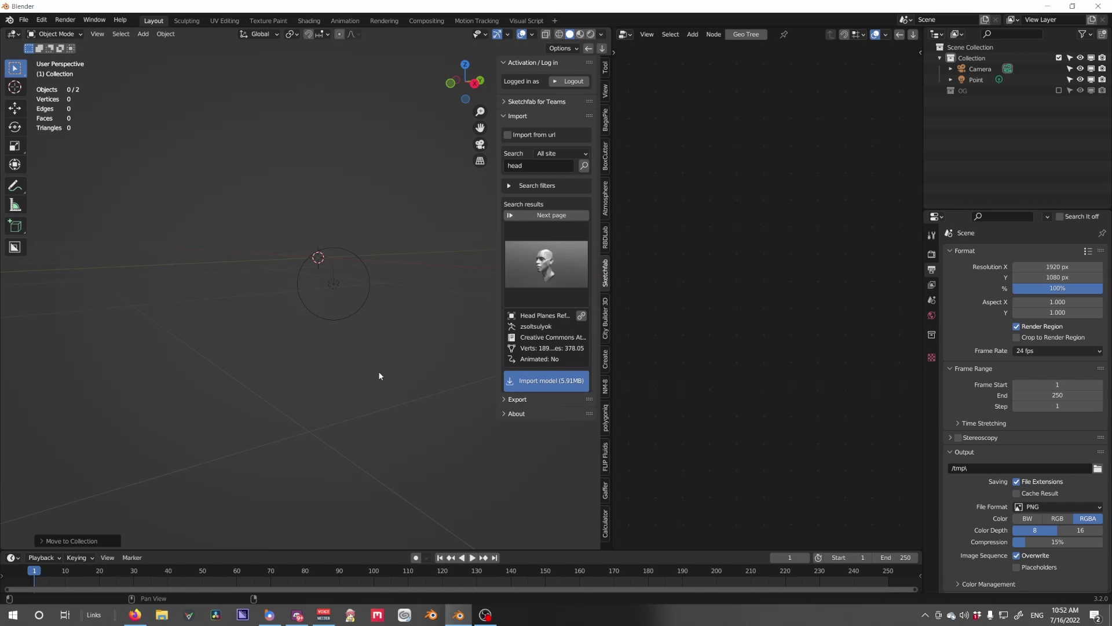
key("n")
Step: Try moving one mesh piece of the imported head in the camera view and undo the move
scroll(380, 368, "up", 5)
middle_click_drag(381, 363, 301, 265)
left_click(306, 262)
key("KP_0")
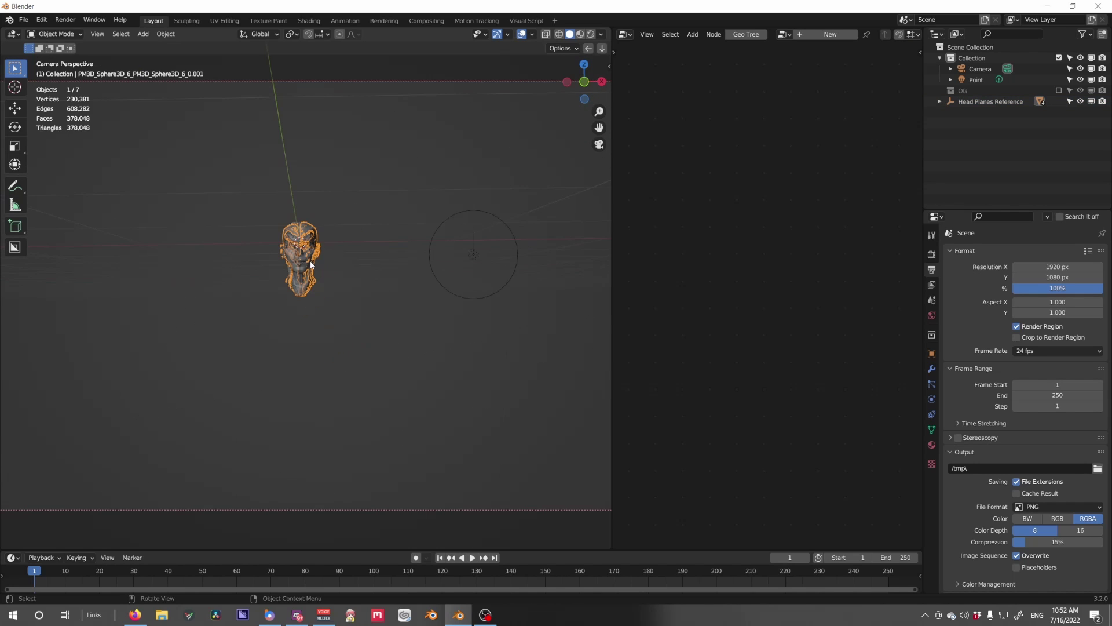
scroll(311, 265, "up", 10)
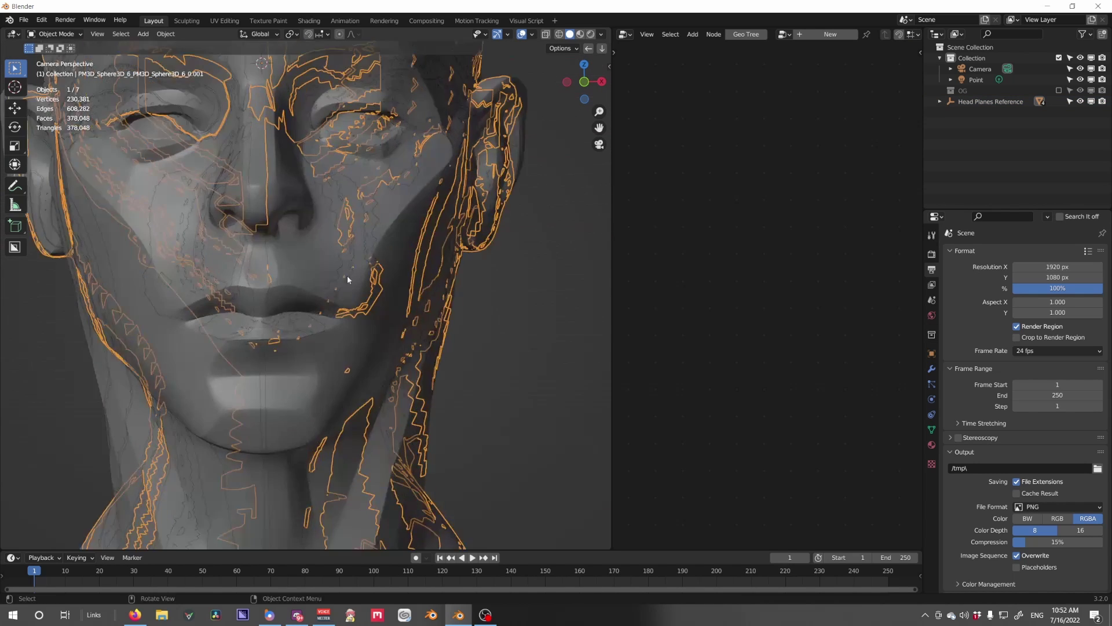
scroll(398, 272, "down", 4)
key("g")
left_click(491, 299)
key("ctrl+z")
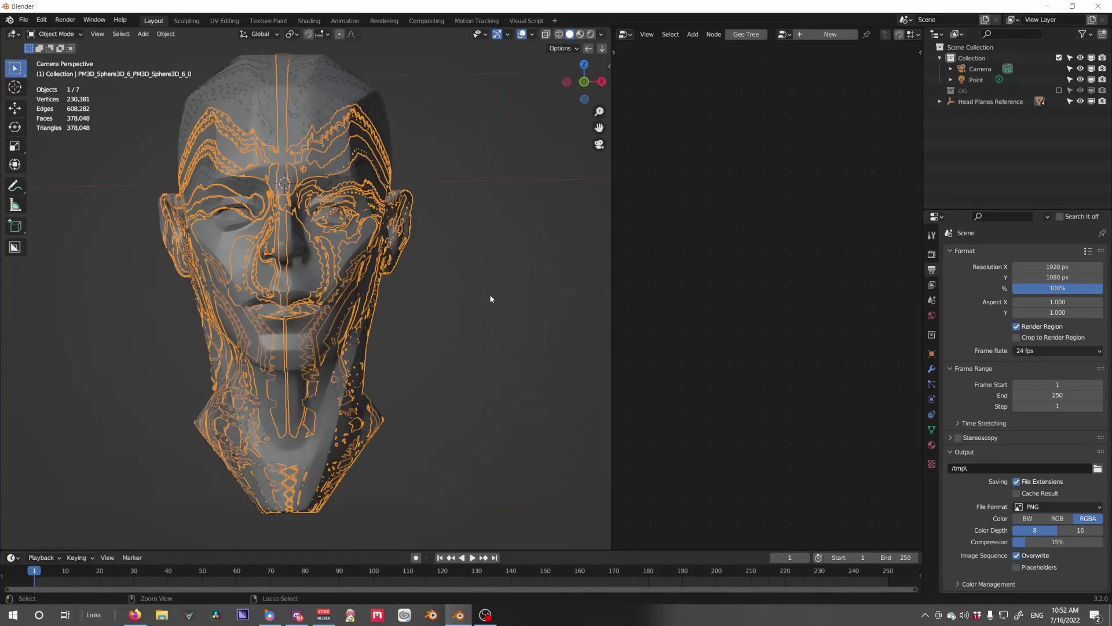
Step: Join the four meshes under Head Planes Reference into a single object
left_click(939, 101)
left_click(979, 112)
left_click(979, 145)
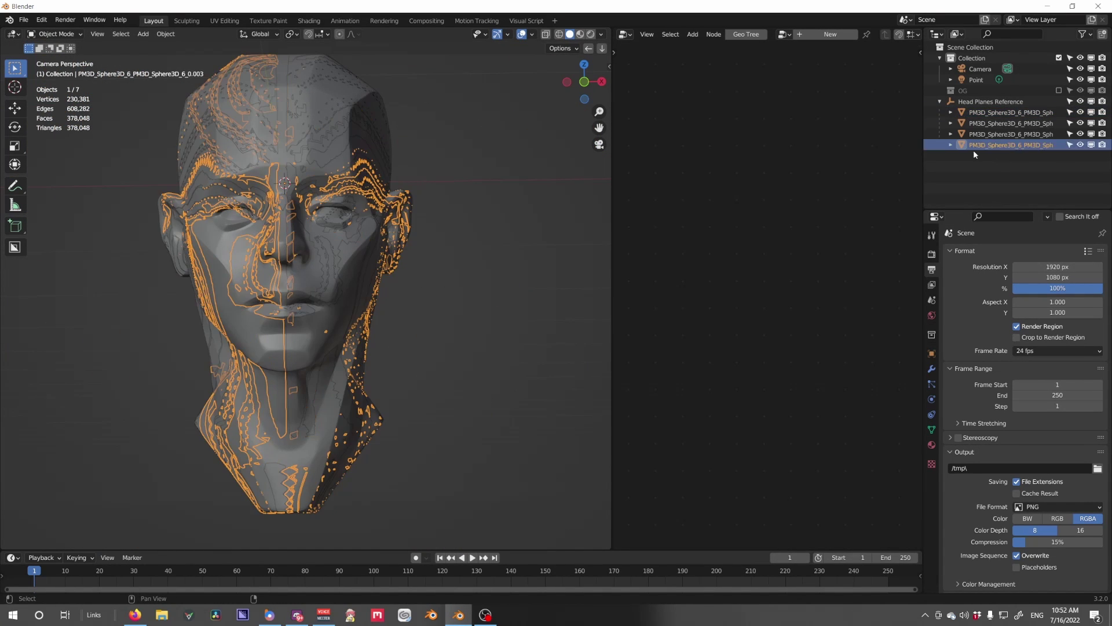
left_click(982, 117, "shift")
key("ctrl")
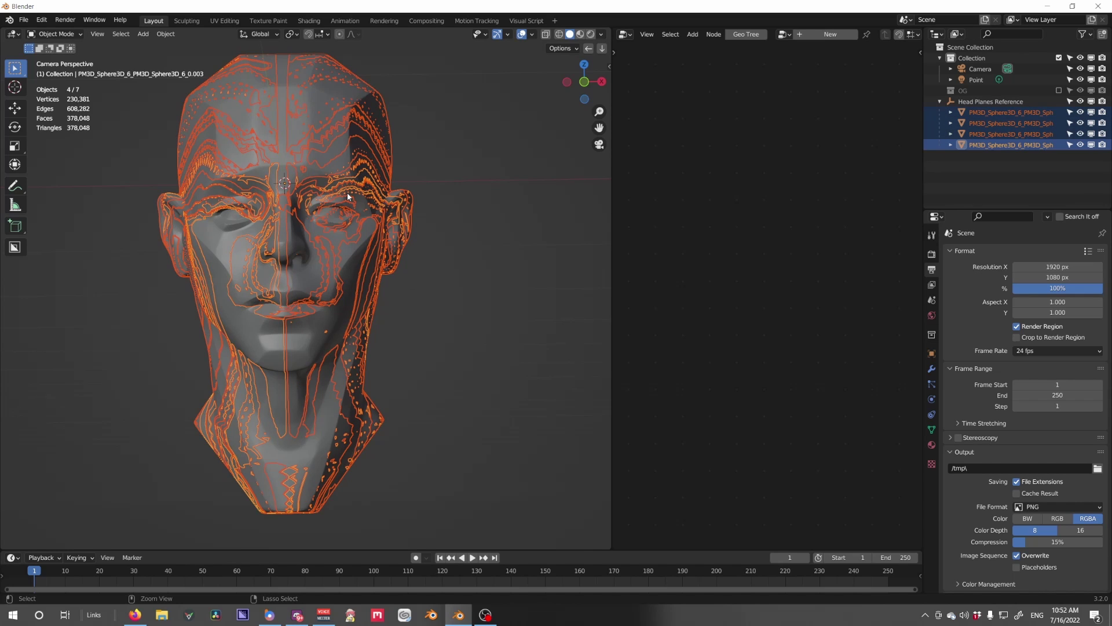
key("ctrl+g")
scroll(379, 249, "down", 2)
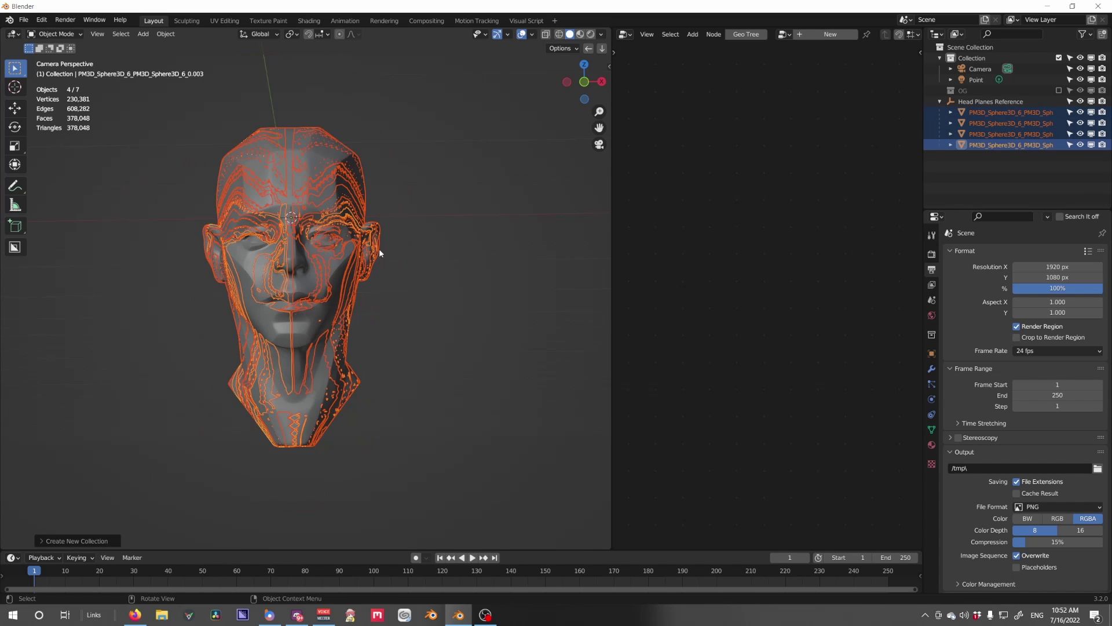
key("ctrl+j")
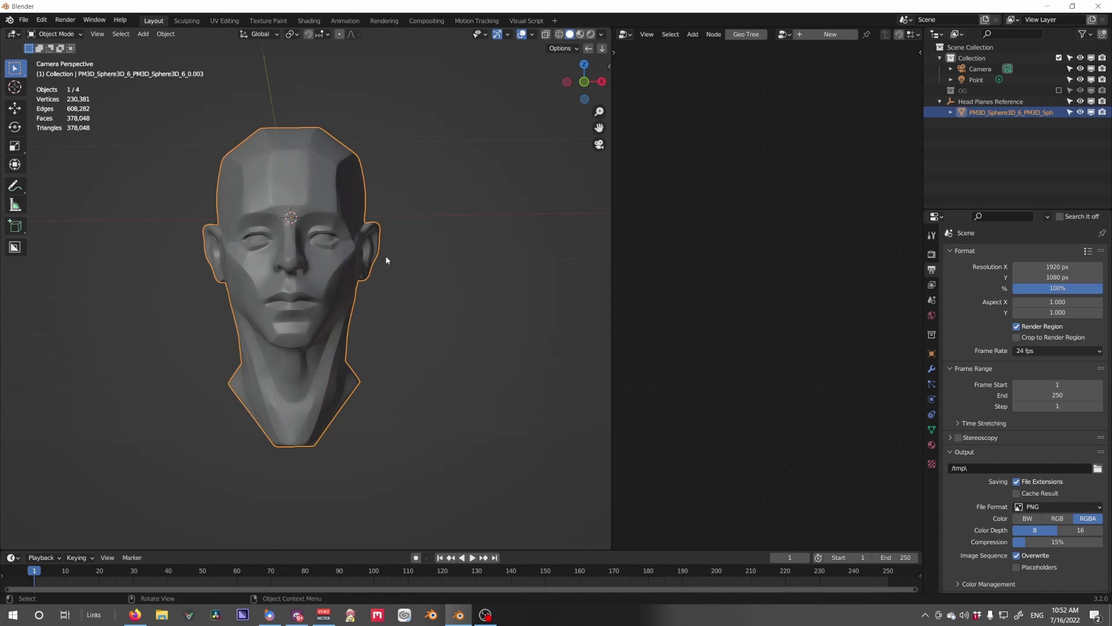
Step: Enlarge the joined head to several times its size and apply its scale
key("KP_0")
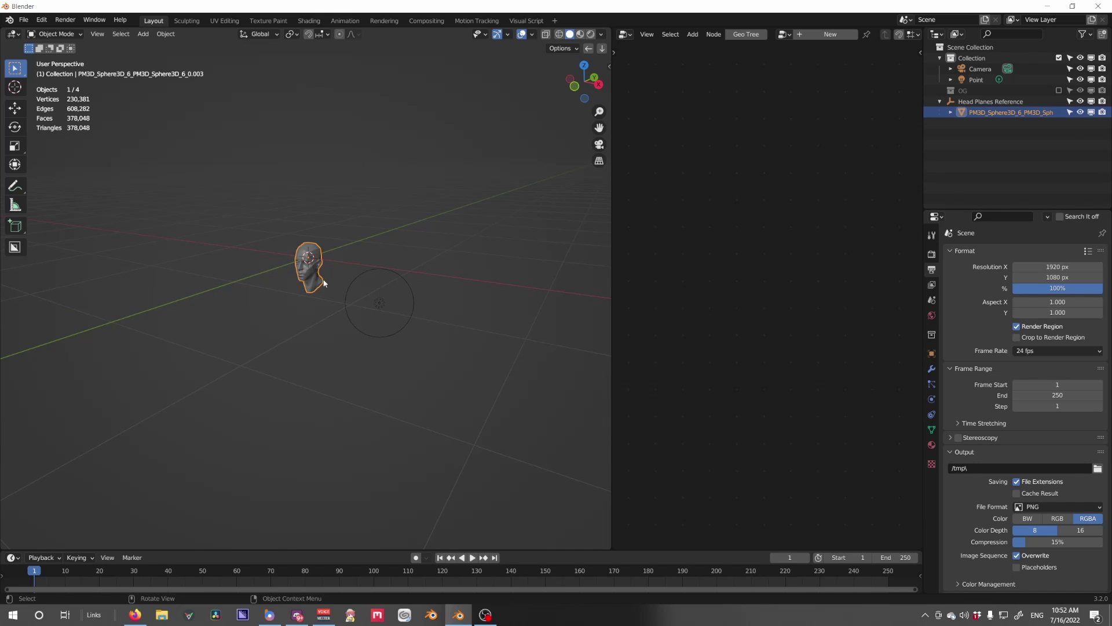
key("s")
left_click(399, 333)
key("ctrl+a")
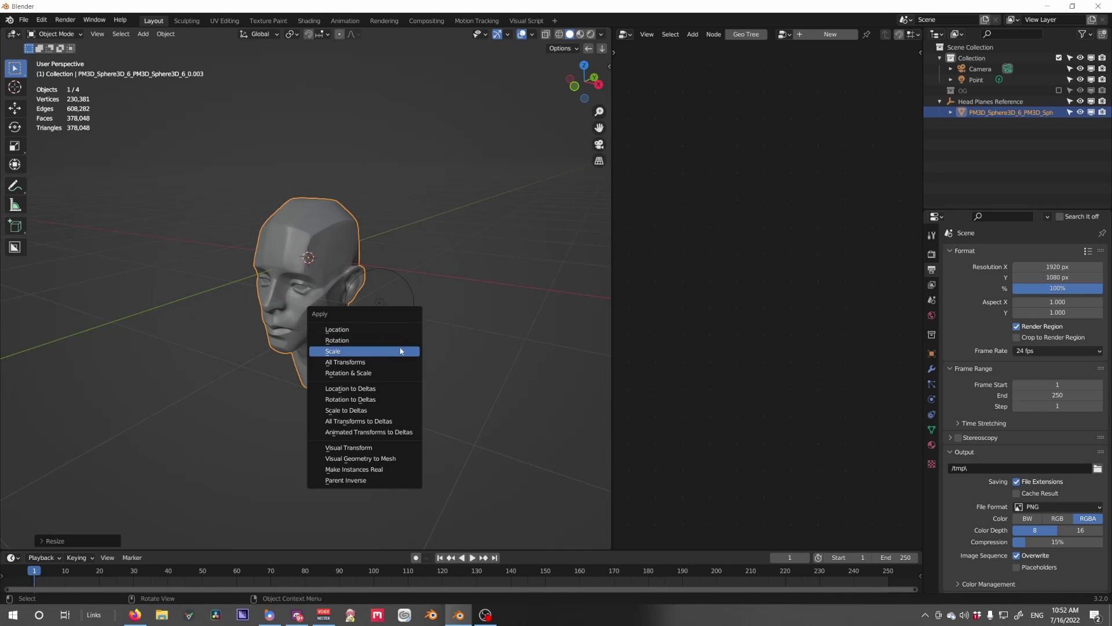
left_click(405, 351)
Step: Scale the head in the camera view until its face fills the height of the camera frame
key("KP_0")
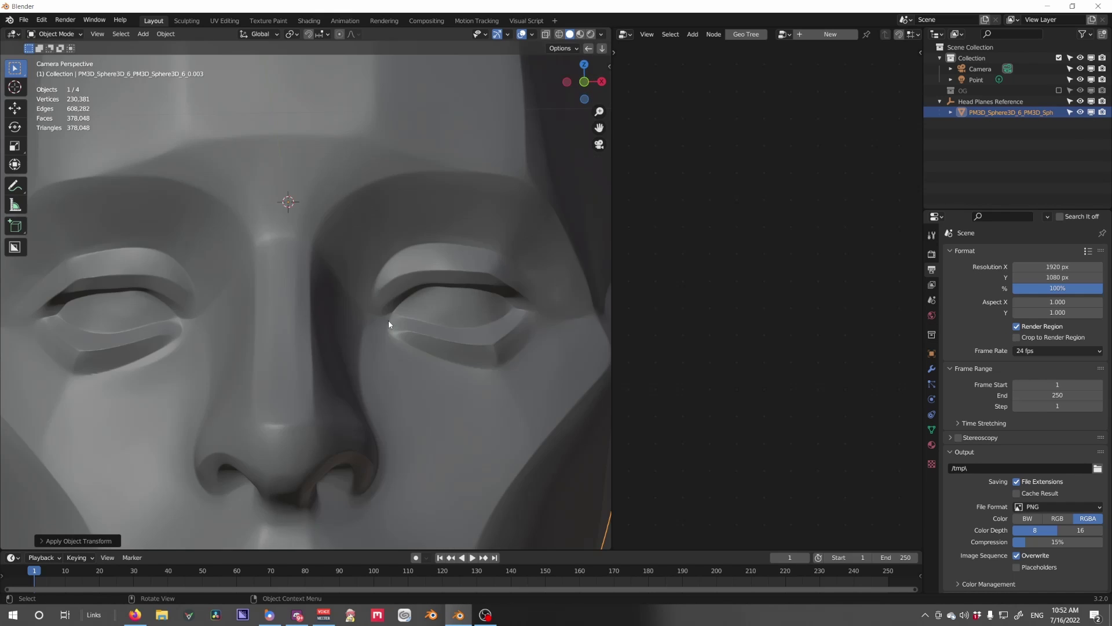
key("s")
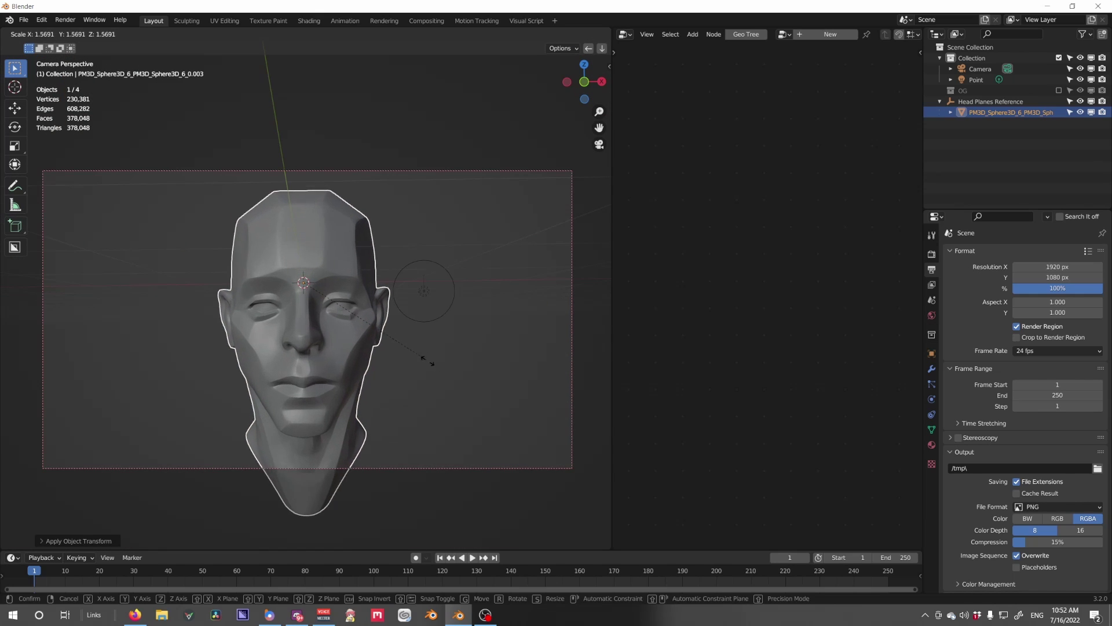
left_click(440, 376)
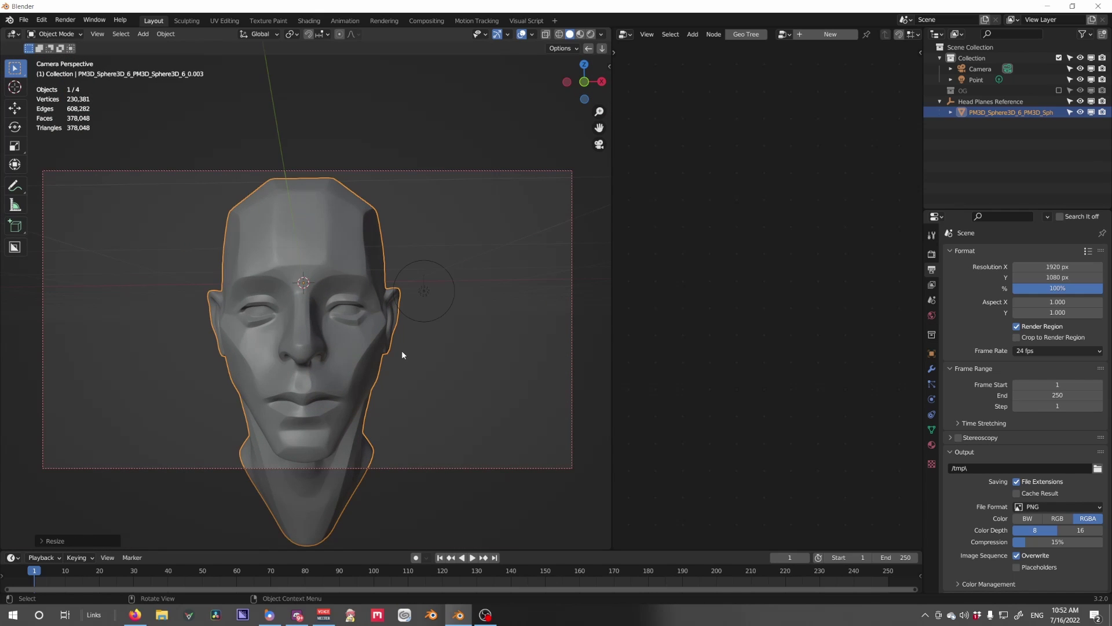
key("s")
left_click(367, 347)
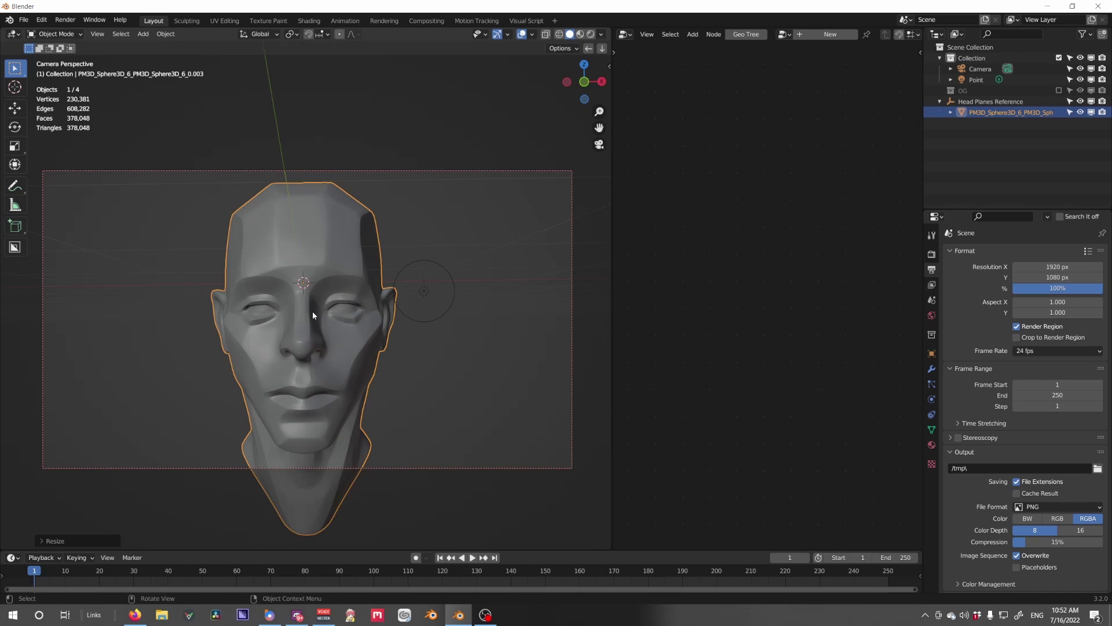
Step: Merge all of the head's vertices by distance in Edit Mode and return to Object Mode
key("Tab")
scroll(356, 290, "up", 6)
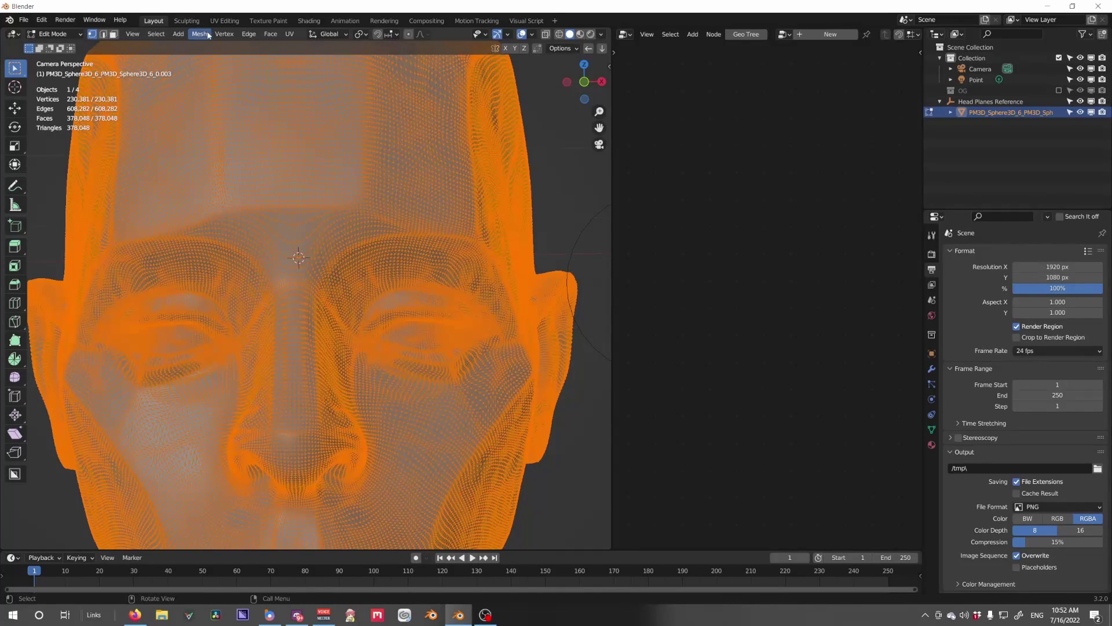
middle_click_drag(357, 354, 277, 311)
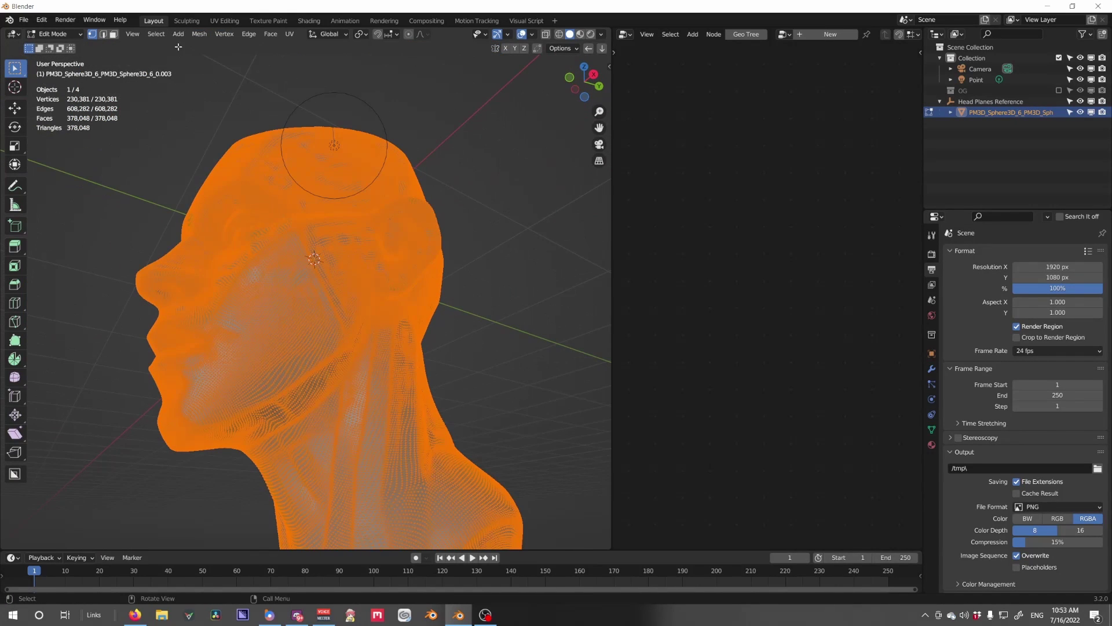
left_click(199, 34)
mouse_move(253, 270)
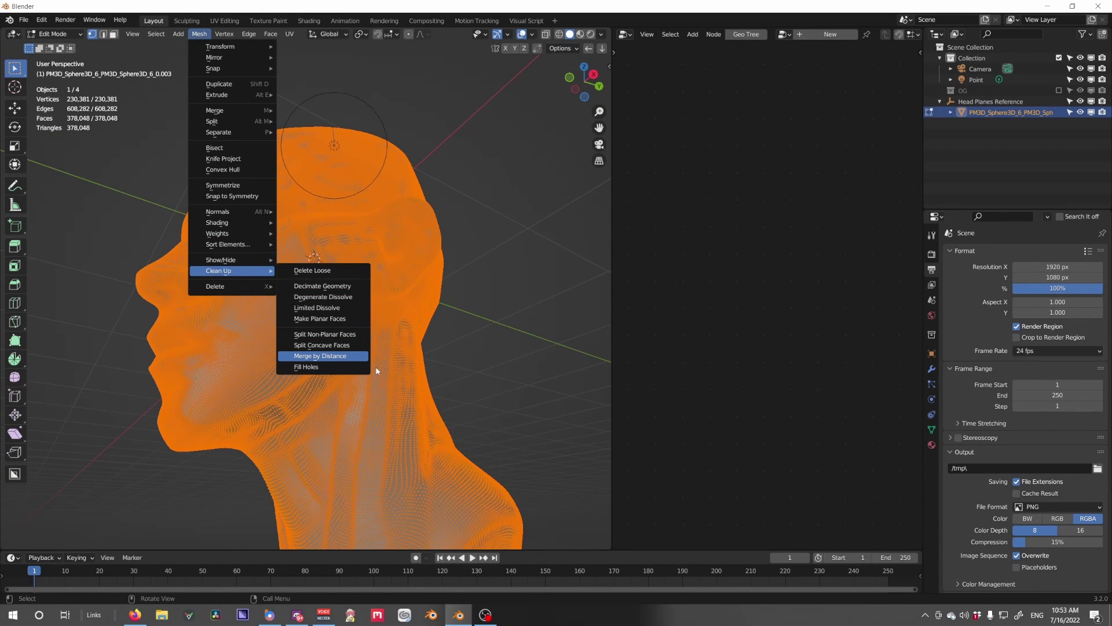
key("Return")
key("KP_1")
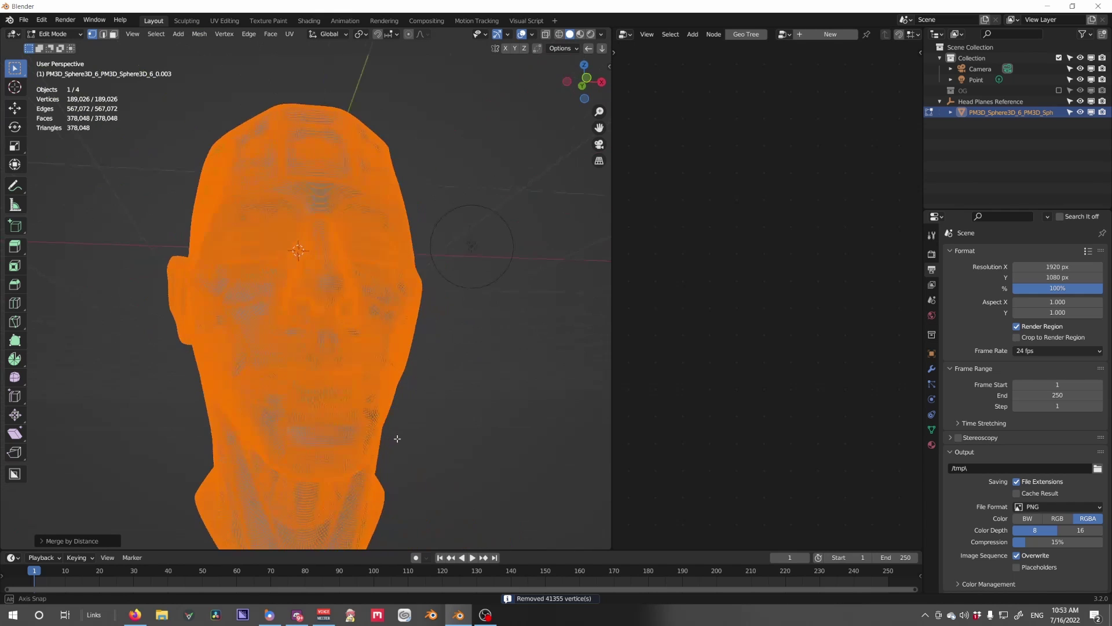
key("Tab")
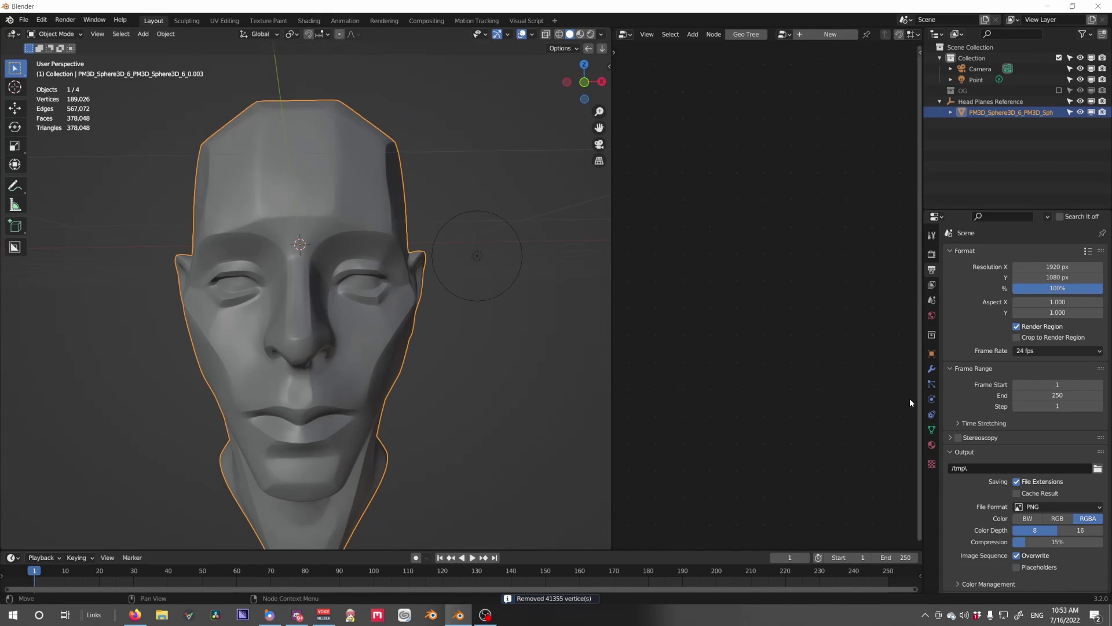
Step: Show the head's modifier settings and turn on the wireframe overlay in the viewport
left_click(932, 368)
left_click(1020, 253)
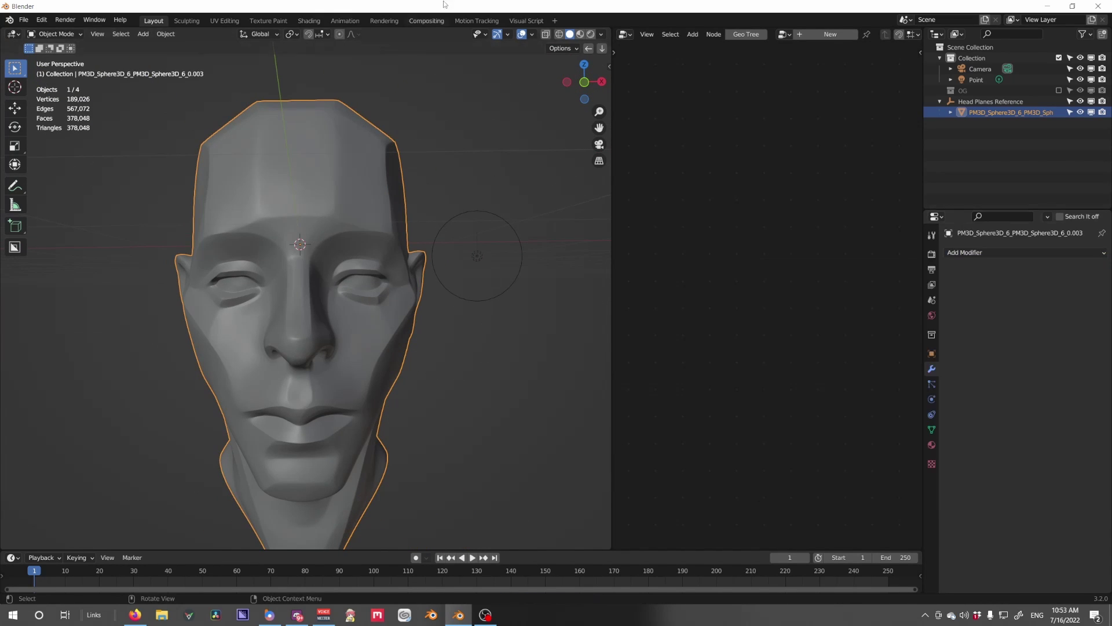
left_click(532, 34)
left_click(465, 215)
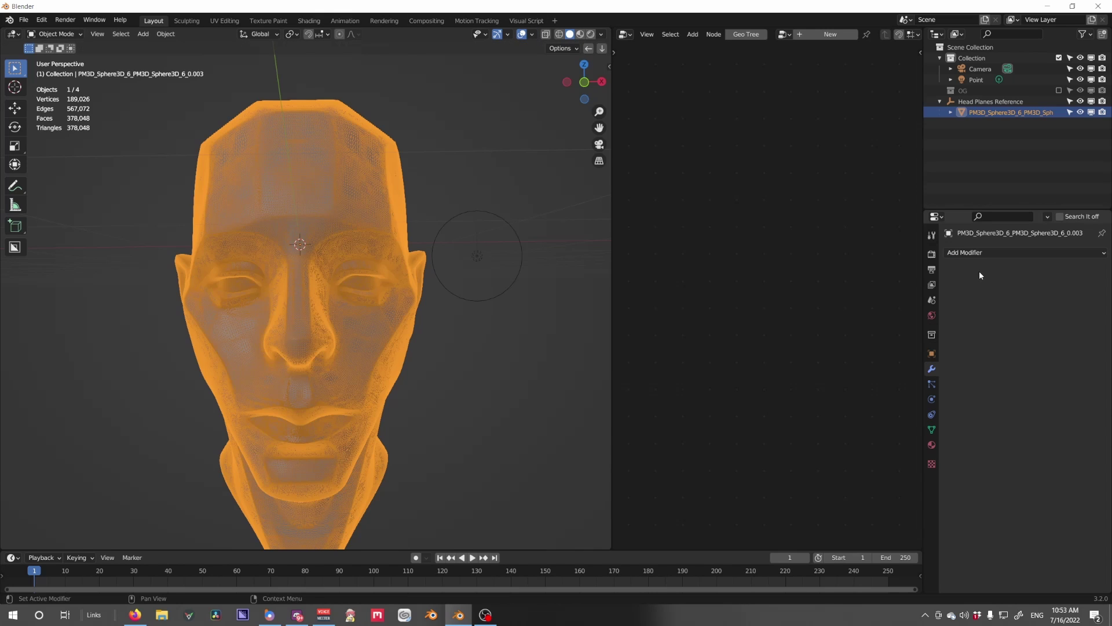
Step: Add a Decimate modifier to the head with a collapse ratio of 0.2
left_click(985, 254)
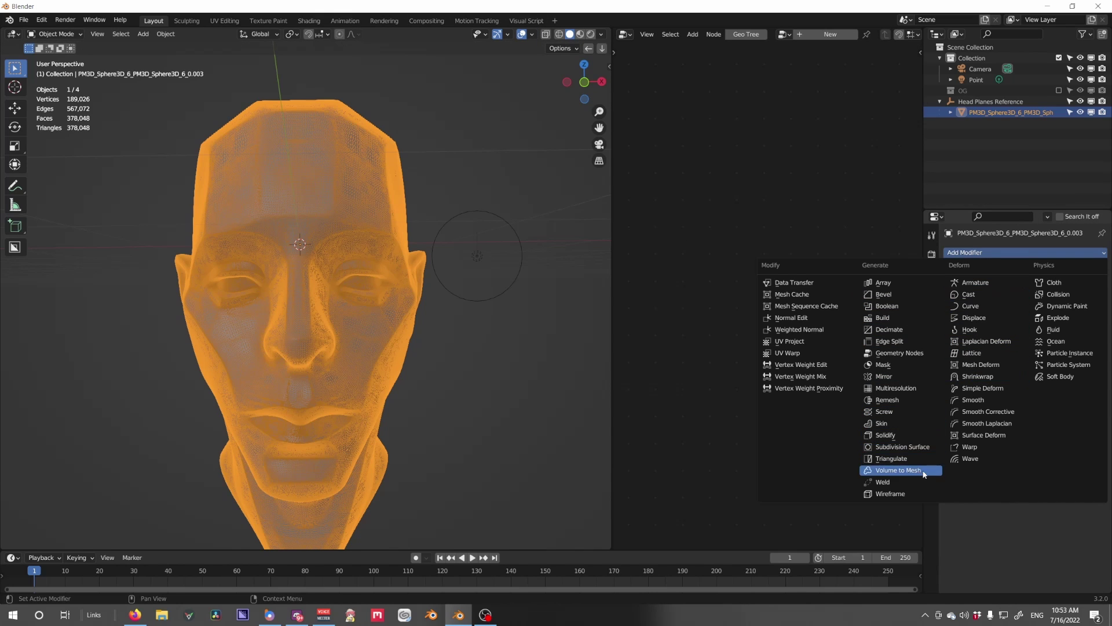
left_click(889, 329)
left_click(1042, 301)
type("0.2")
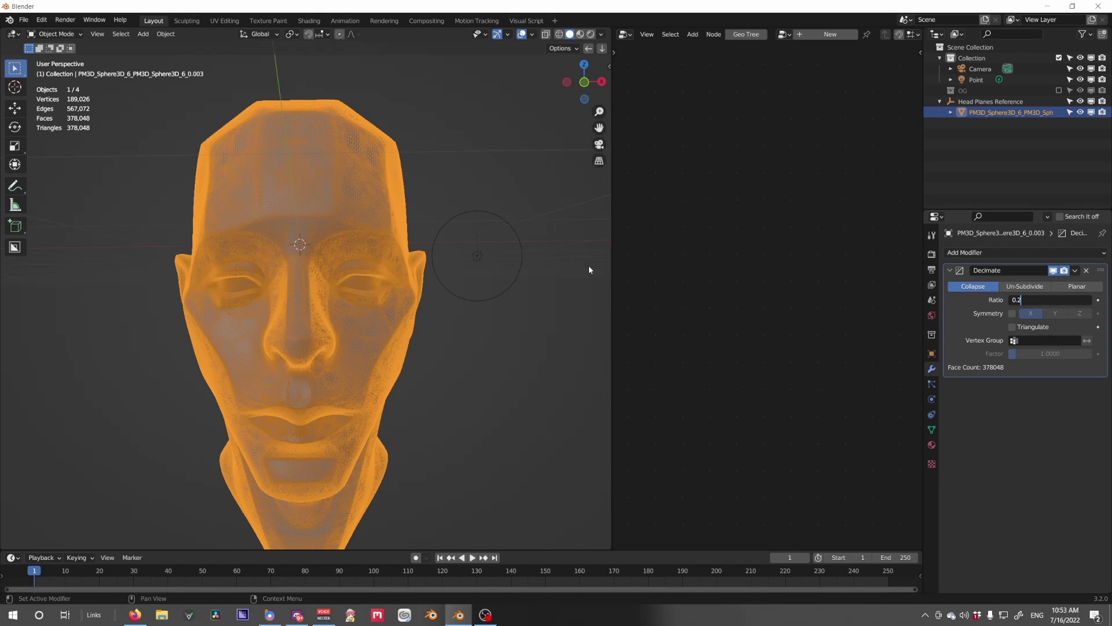
key("Return")
Step: Set the Decimate ratio to 0.1, apply the modifier and return to the camera view
middle_click_drag(589, 265, 420, 284)
left_click(1029, 299)
type("0.1")
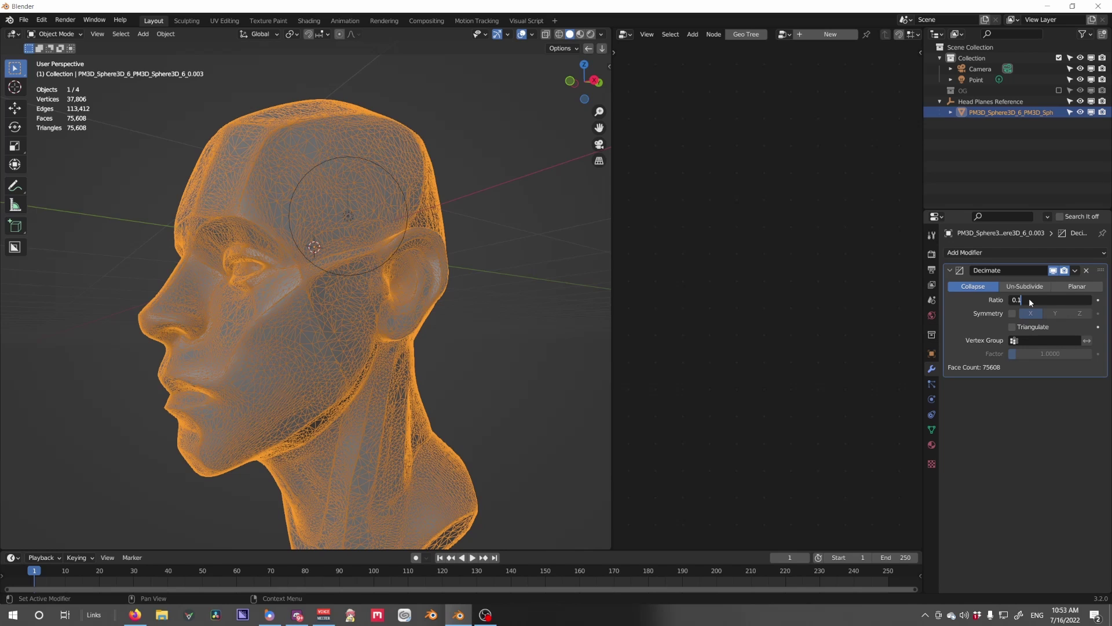
key("Return")
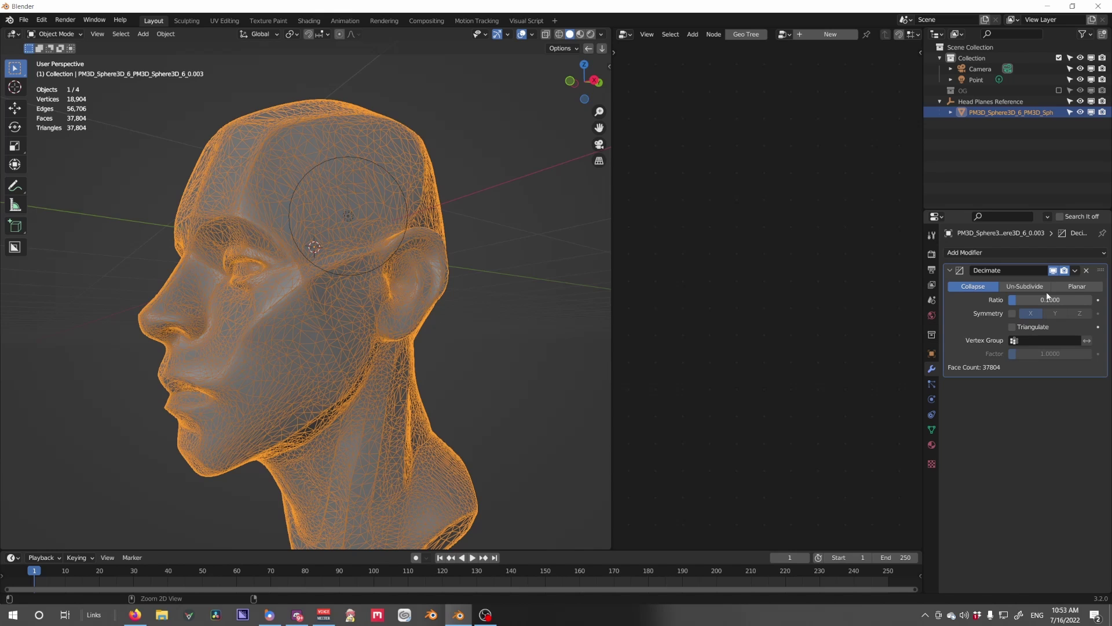
key("ctrl+a")
middle_click_drag(321, 270, 400, 276)
key("KP_0")
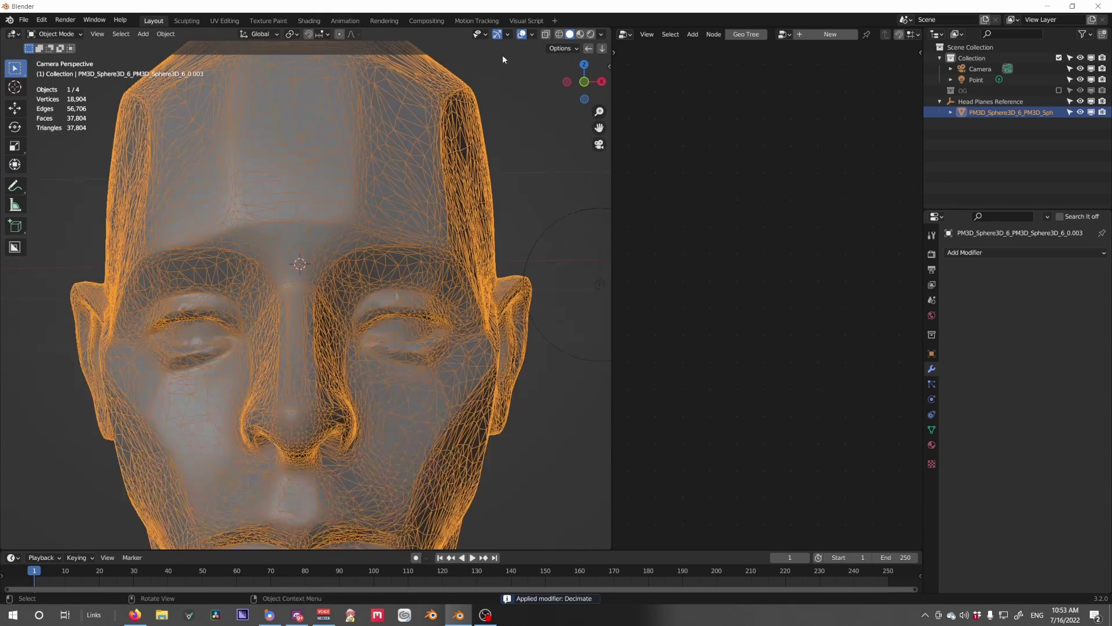
Step: Turn off the wireframe overlay on the head in the viewport
left_click(531, 33)
left_click(466, 215)
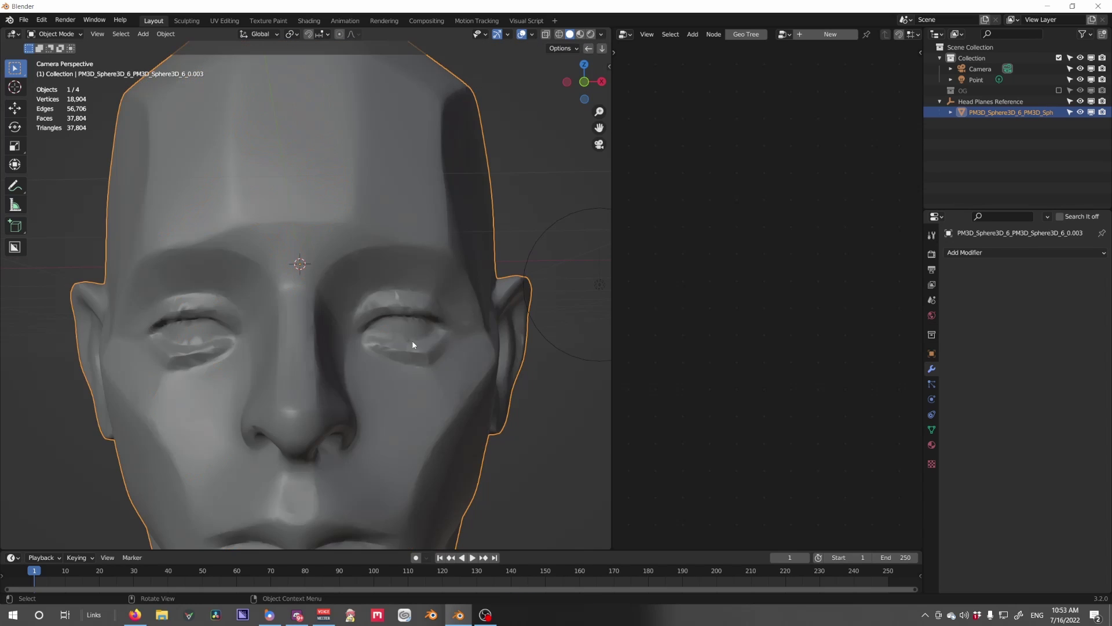
scroll(413, 340, "down", 4)
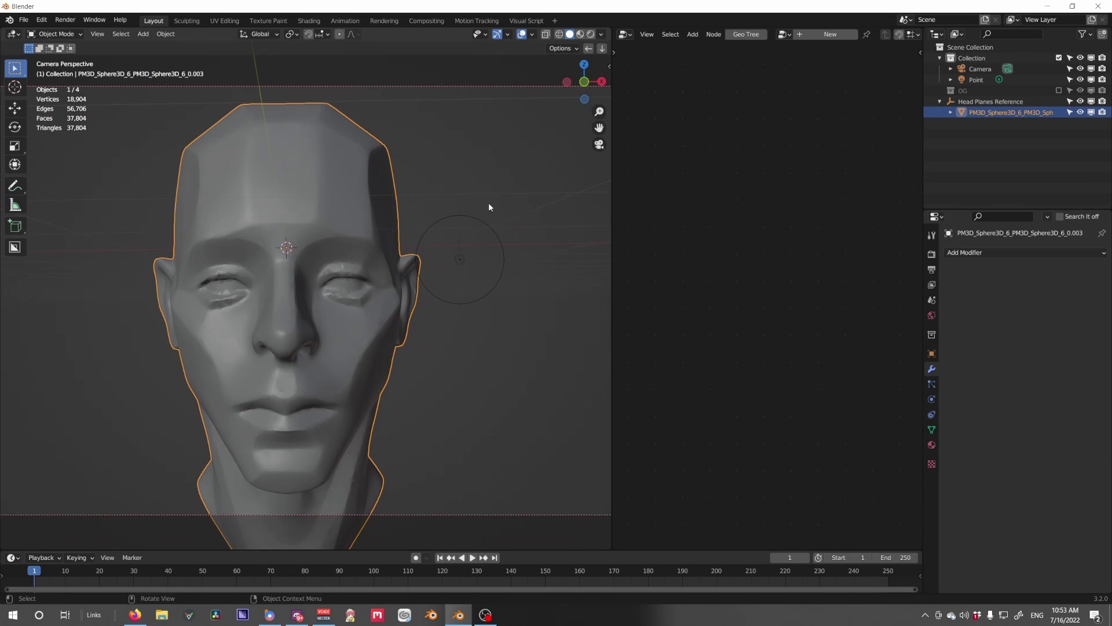
Step: Create a new Geometry Nodes tree on the head and spread the Group Input and Group Output nodes apart
left_click(817, 34)
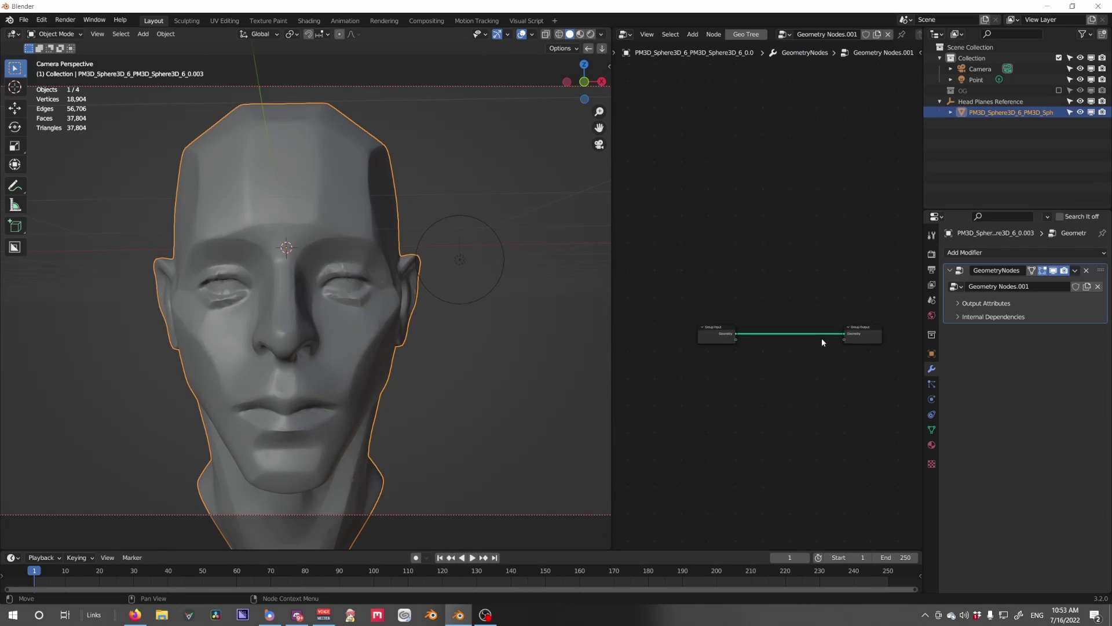
scroll(818, 337, "up", 2)
right_click_drag(770, 322, 731, 384, "ctrl")
left_click_drag(699, 344, 621, 296)
key("ctrl+z")
key("ctrl+z")
key("ctrl+z")
left_click_drag(708, 348, 632, 263)
middle_click_drag(851, 360, 779, 367)
left_click_drag(832, 351, 921, 356)
scroll(811, 344, "down", 4)
mouse_move(765, 353)
middle_mouse_down()
mouse_move(836, 353)
mouse_move(765, 336)
middle_mouse_up()
Step: Insert an Extrude Mesh node between the Group Input and Group Output and set its offset scale to 0.03
key("shift+a")
left_click(727, 338)
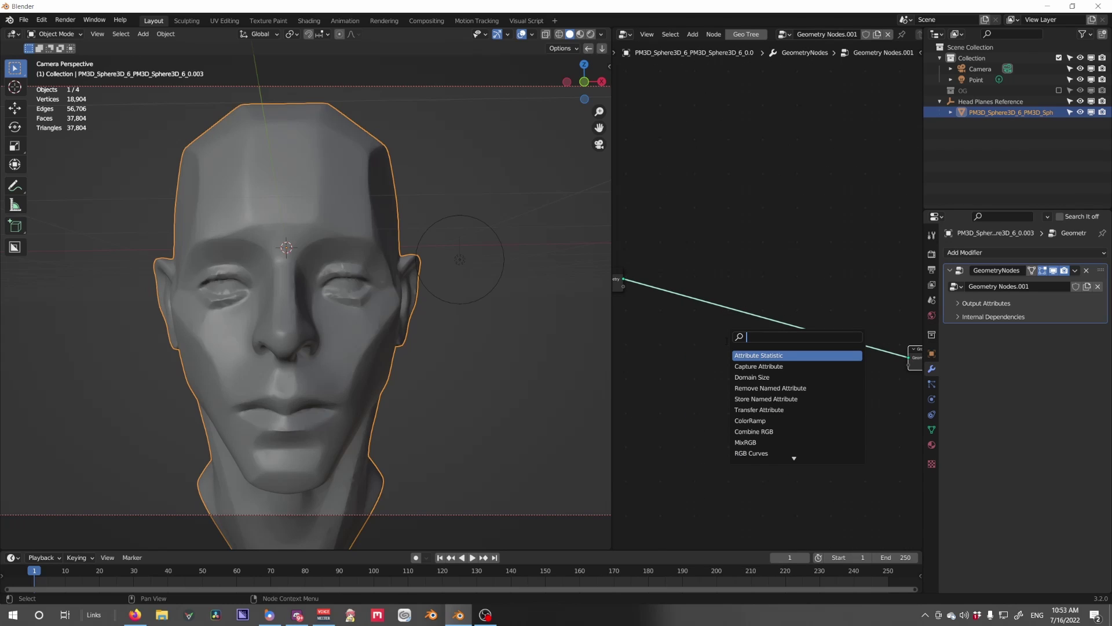
type("extrude")
key("Return")
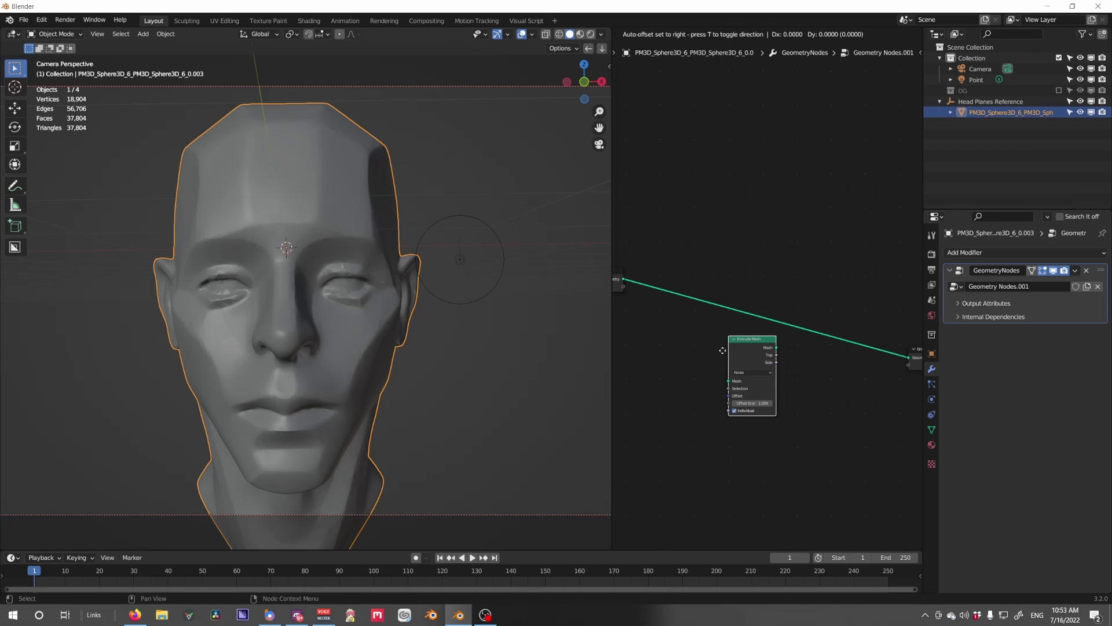
left_click(690, 272)
scroll(721, 405, "up", 3)
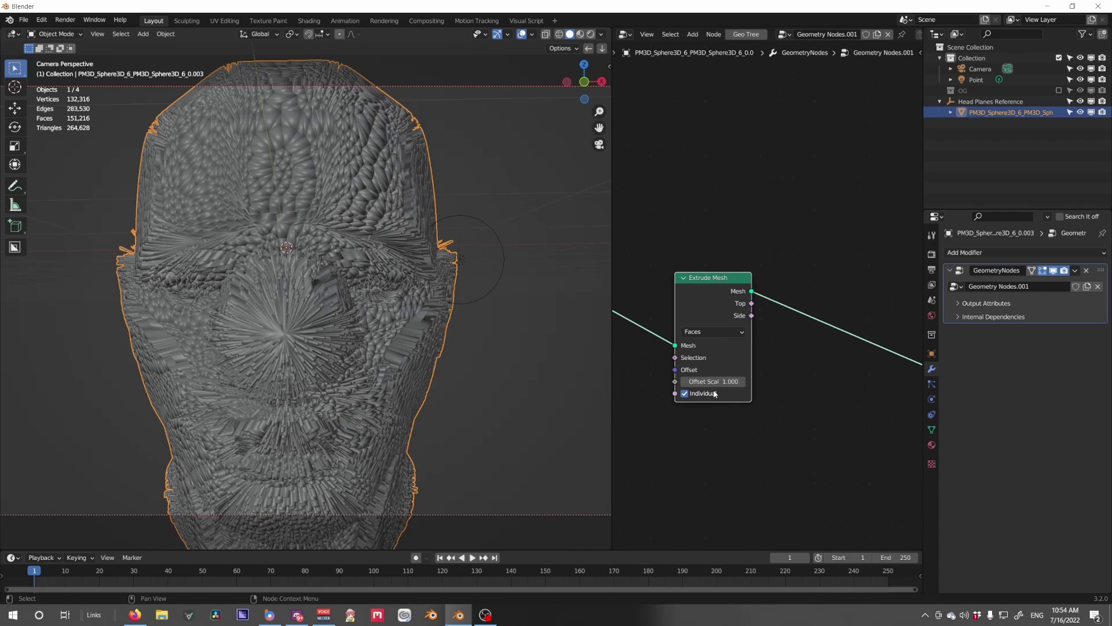
left_click_drag(716, 385, 597, 384)
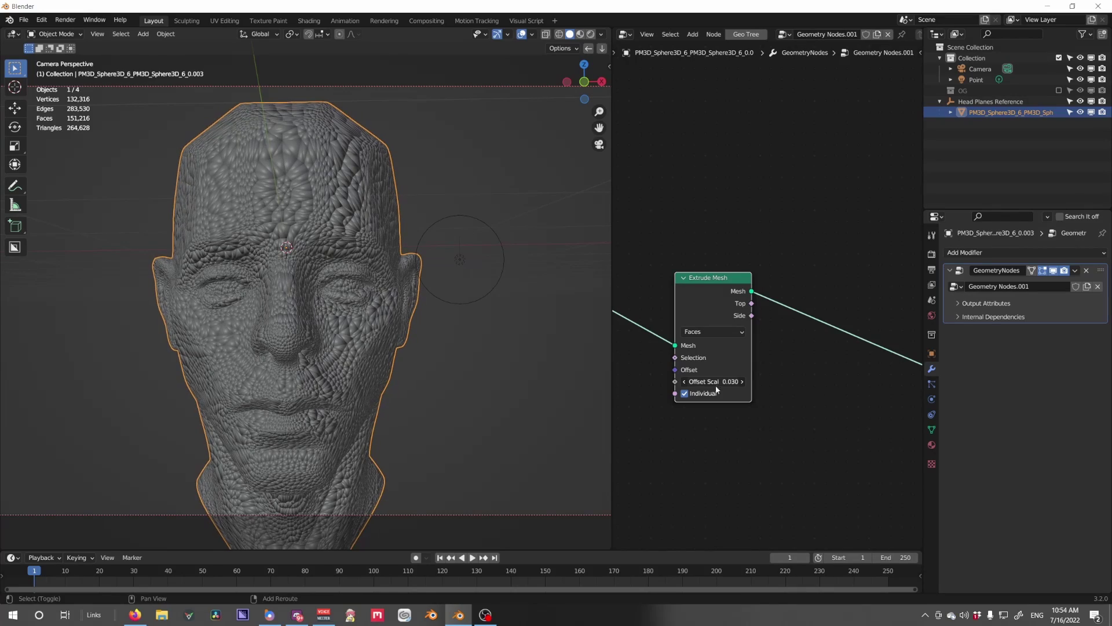
Step: Insert a Merge by Distance node between the Group Input and Extrude Mesh nodes
middle_click_drag(649, 395, 753, 437)
scroll(753, 438, "up", 1)
scroll(428, 387, "up", 6)
middle_click_drag(508, 429, 464, 409)
scroll(419, 401, "up", 4)
middle_click_drag(705, 396, 766, 408)
key("shift+a")
type("mer")
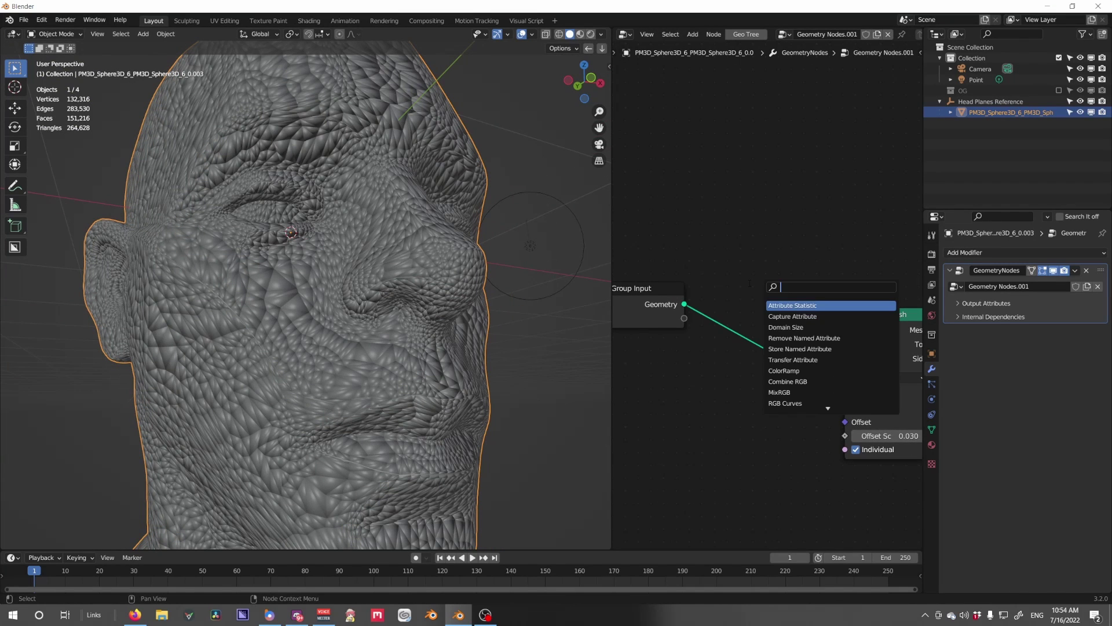
type("ge")
key("Return")
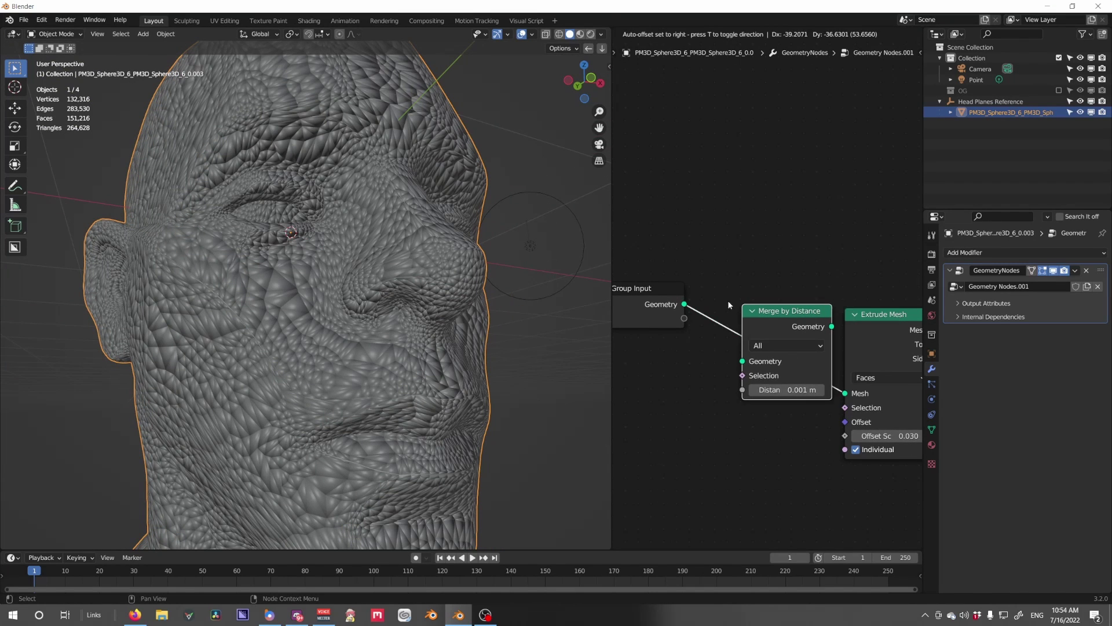
left_click(728, 302)
Step: Set Merge by Distance to Connected mode with a distance of 0.241 m, and shade the head flat
left_click_drag(790, 391, 823, 389)
left_click(783, 344)
left_click(782, 374)
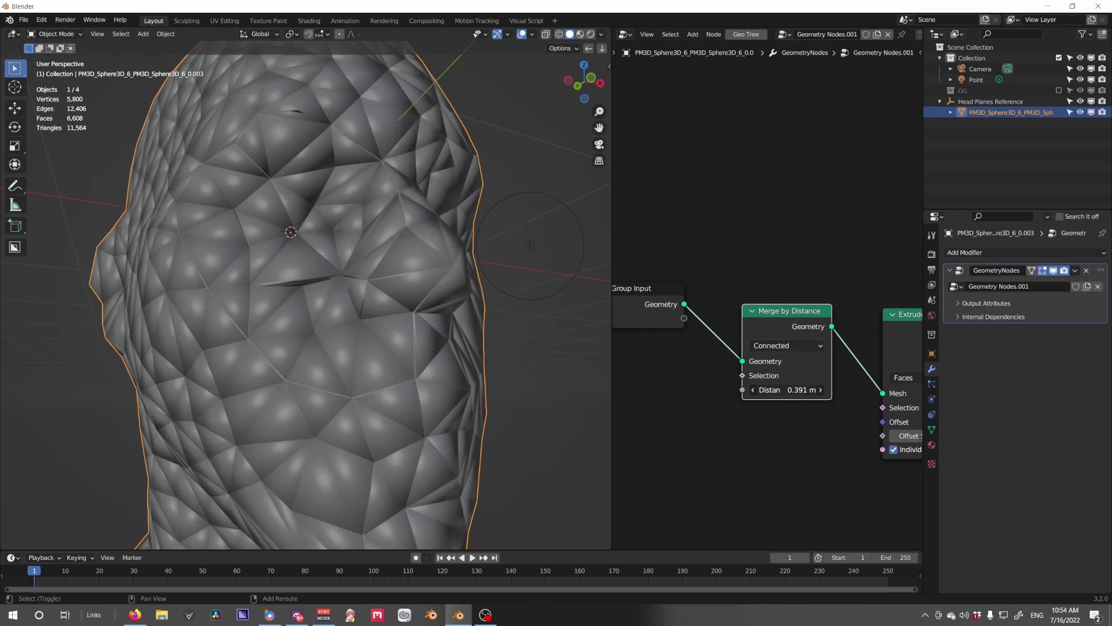
left_click_drag(788, 389, 759, 389)
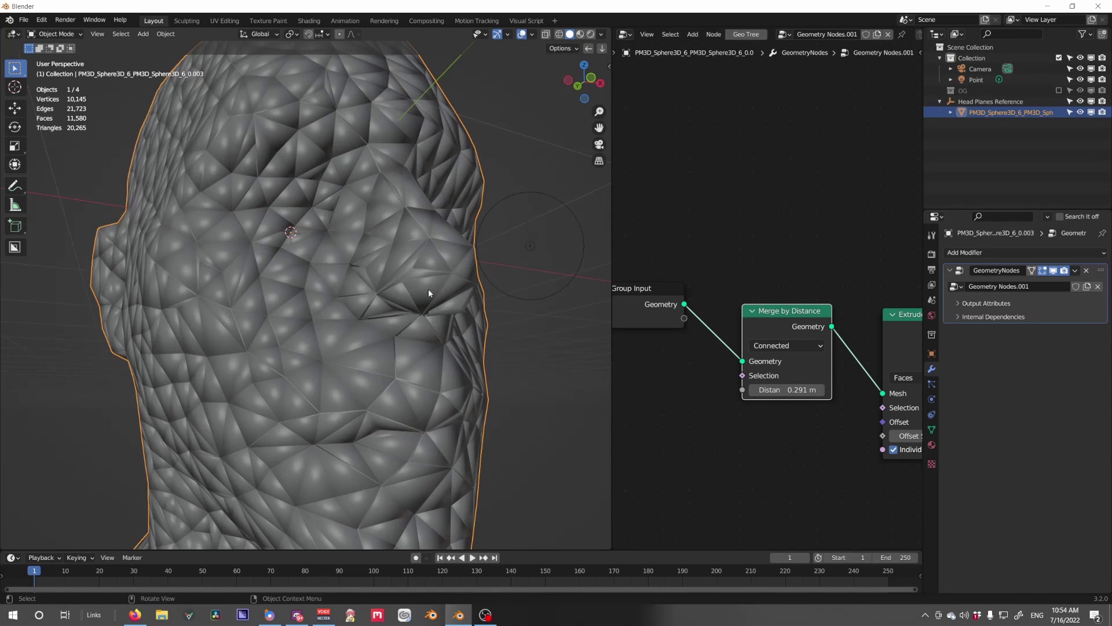
right_click(429, 292)
left_click(408, 290)
middle_click_drag(409, 290, 409, 404)
left_click_drag(788, 389, 774, 389)
Step: Set the Extrude Mesh offset scale to 0.08 and insert a Scale Elements node after it
scroll(324, 394, "down", 2)
middle_click_drag(324, 394, 268, 367)
middle_click_drag(805, 454, 710, 435)
left_click_drag(718, 425, 740, 426)
middle_click_drag(808, 305, 693, 324)
key("shift+a")
key("Escape")
key("shift+a")
type("s")
key("Return")
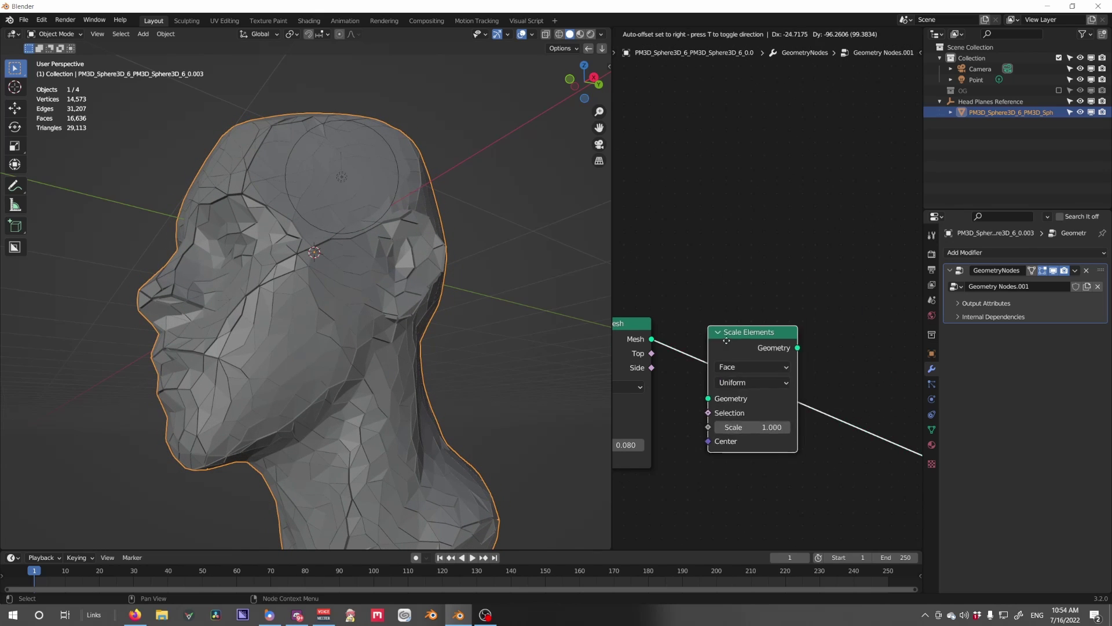
left_click(723, 332)
Step: Connect Extrude Mesh's Top output to the Scale Elements Selection input and set the element scale to 0.69
left_click_drag(753, 418, 738, 419)
right_click(737, 418)
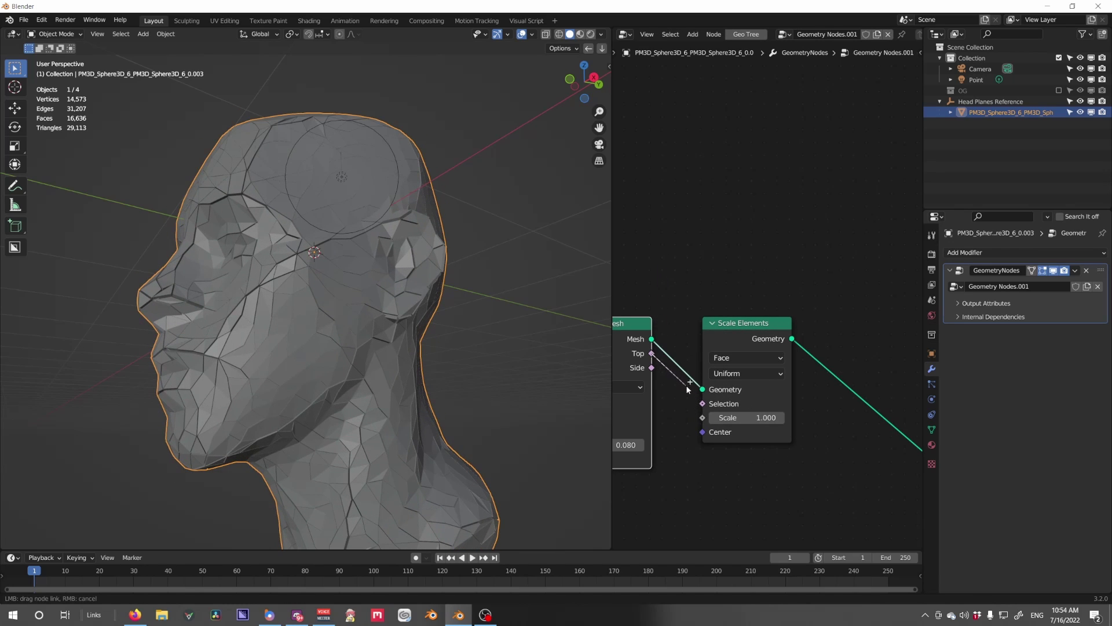
middle_click_drag(697, 401, 794, 386)
left_click_drag(846, 407, 810, 407)
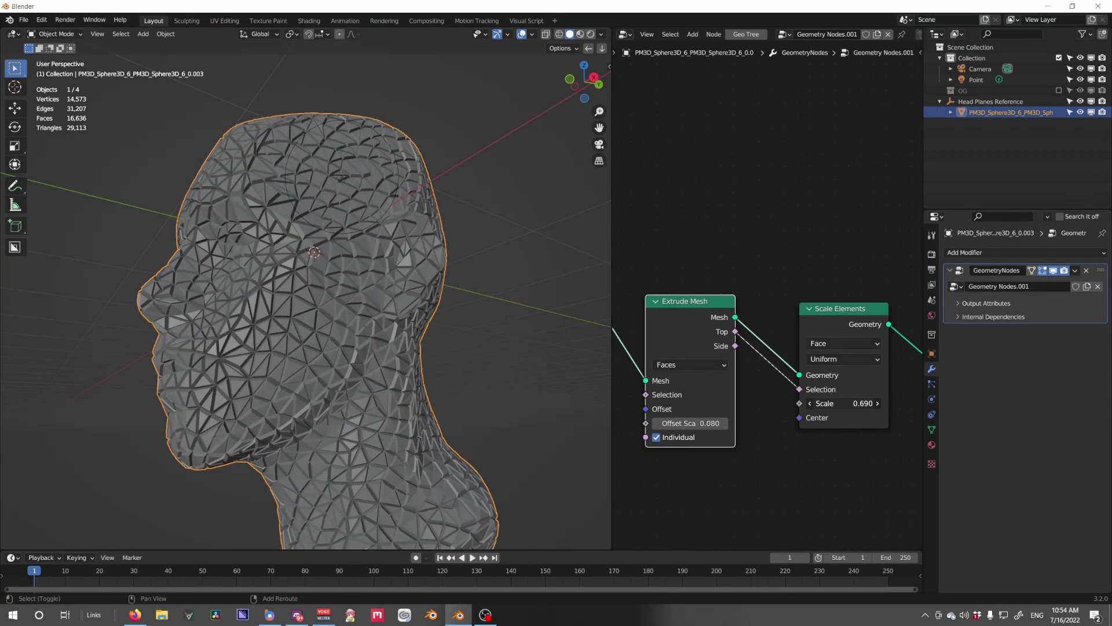
Step: Set the Merge by Distance node's distance to 0.331 m and check the larger fragments around the head
scroll(402, 383, "down", 6)
middle_click_drag(372, 376, 442, 369)
scroll(442, 369, "up", 7)
middle_click_drag(361, 371, 395, 395)
middle_click_drag(705, 394, 921, 431)
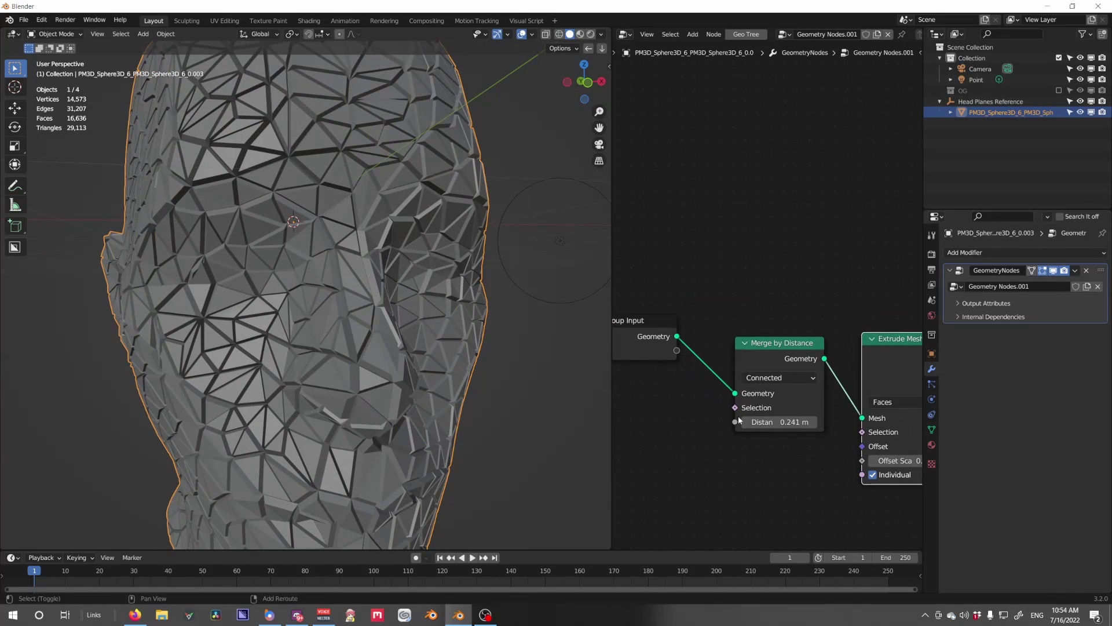
left_click_drag(769, 424, 802, 425)
scroll(312, 369, "down", 1)
middle_click_drag(313, 368, 428, 323)
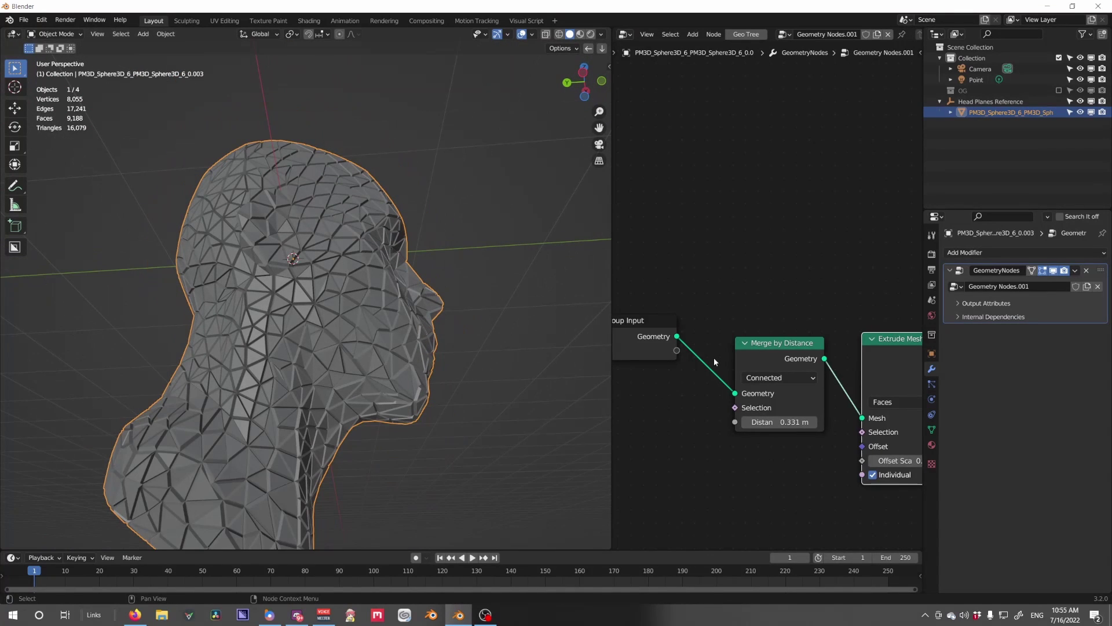
Step: Set the Extrude Mesh offset scale to 0.05 and the Scale Elements scale to 0.65
middle_click_drag(711, 356, 796, 357)
left_click_drag(752, 354, 642, 371)
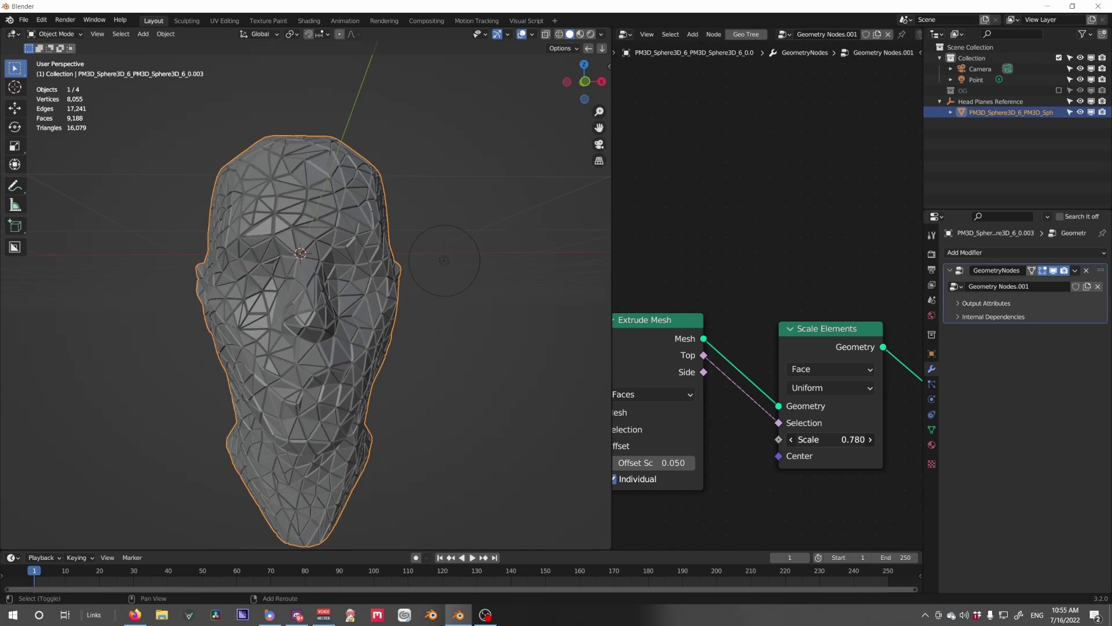
mouse_move(852, 439)
left_mouse_down()
mouse_move(822, 439)
mouse_move(845, 439)
left_mouse_up()
scroll(225, 340, "up", 5)
middle_click_drag(221, 339, 318, 355)
scroll(675, 373, "down", 8)
Step: Make room before the Extrude Mesh node and add a float Compare node set to Less Than or Equal
middle_click_drag(676, 373, 744, 344)
scroll(702, 389, "down", 1)
left_click_drag(708, 280, 641, 269)
scroll(684, 275, "up", 5)
scroll(715, 330, "up", 1)
key("shift+a")
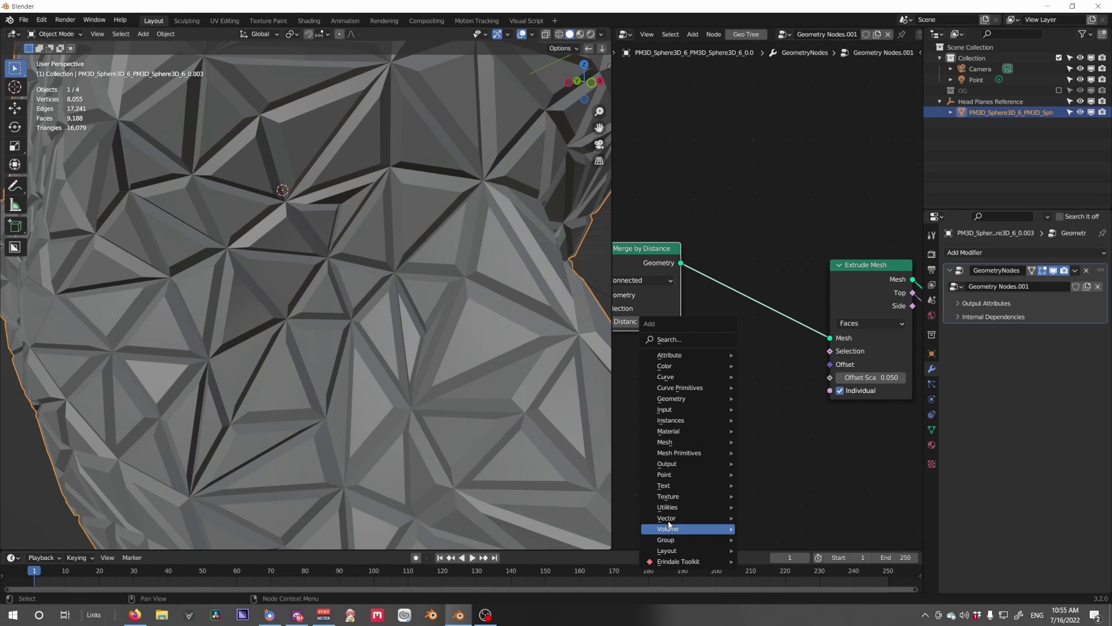
left_click(752, 421)
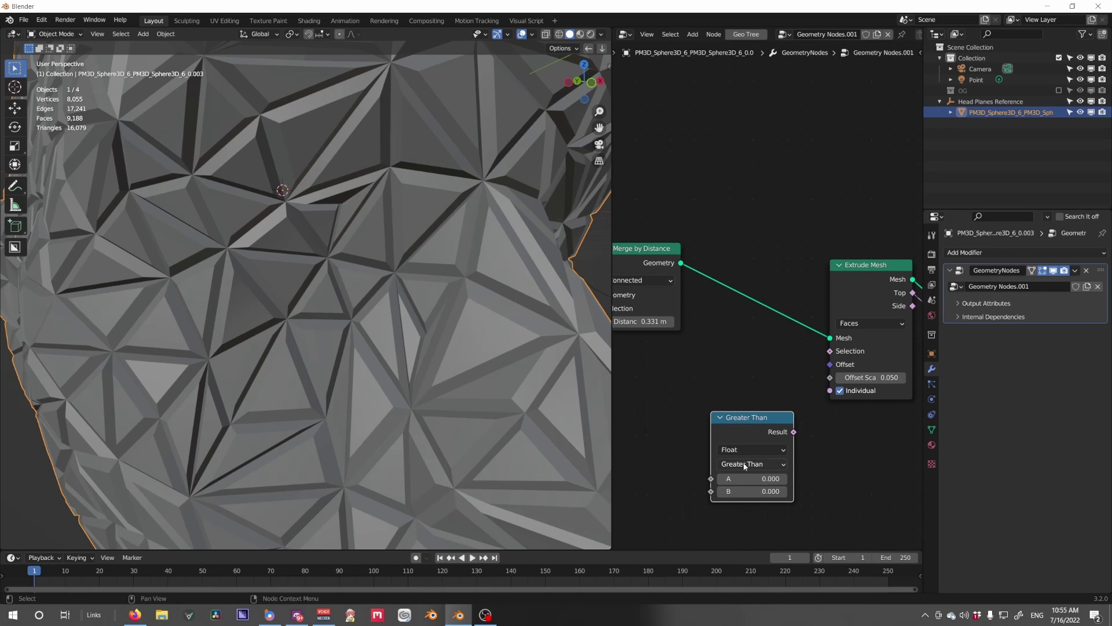
left_click(741, 463)
left_click(747, 464)
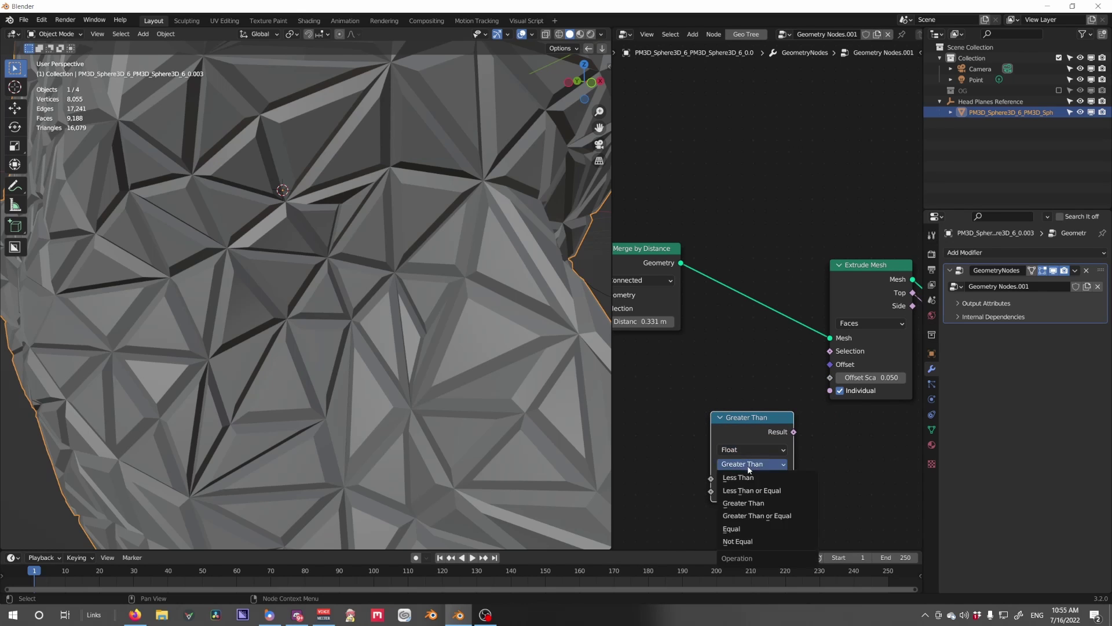
left_click(753, 490)
Step: Add a Face Area node and feed its area into input A of the Less Than or Equal node
middle_click_drag(721, 490, 808, 431)
left_click_drag(828, 361, 802, 366)
key("shift+a")
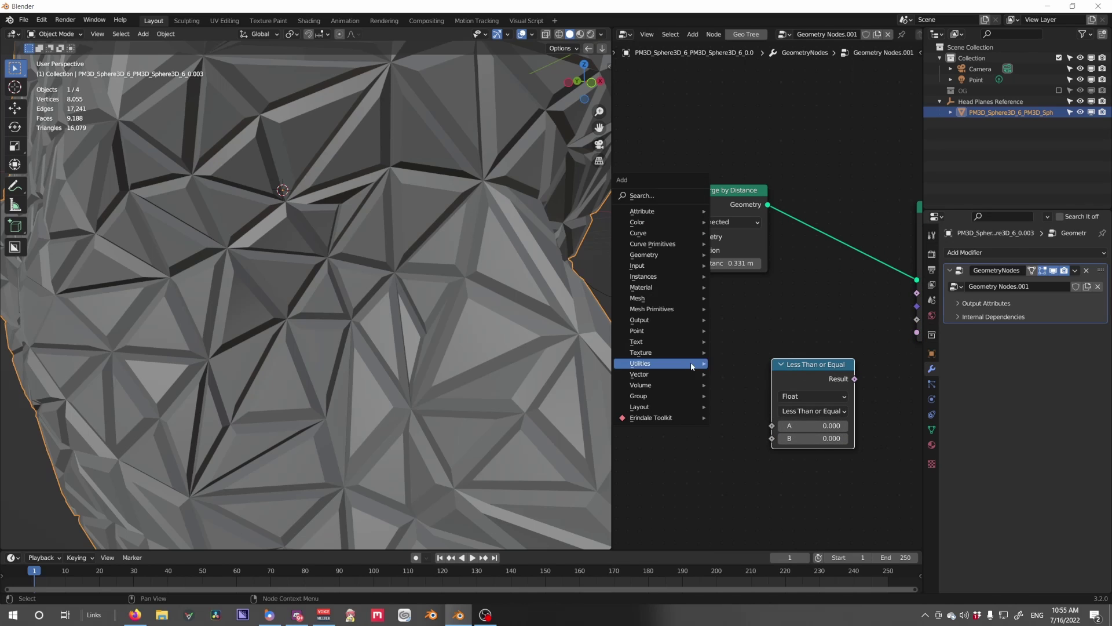
mouse_move(641, 300)
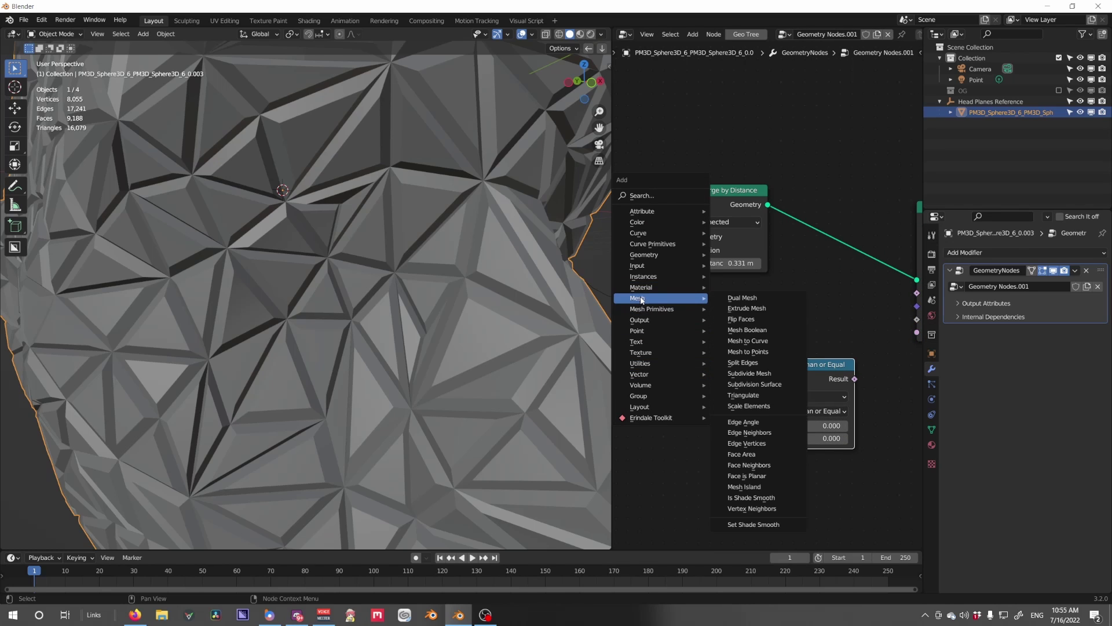
left_click(756, 455)
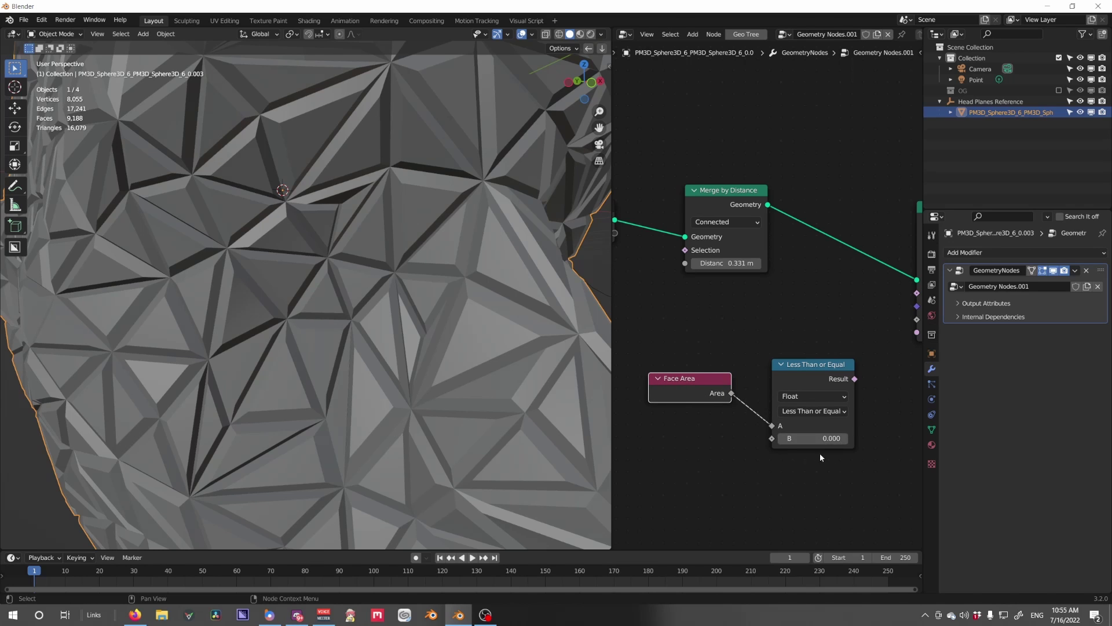
Step: Connect the comparison result to the Extrude Mesh Selection input and set the comparison's B value to 0.14
middle_click_drag(853, 403, 784, 428)
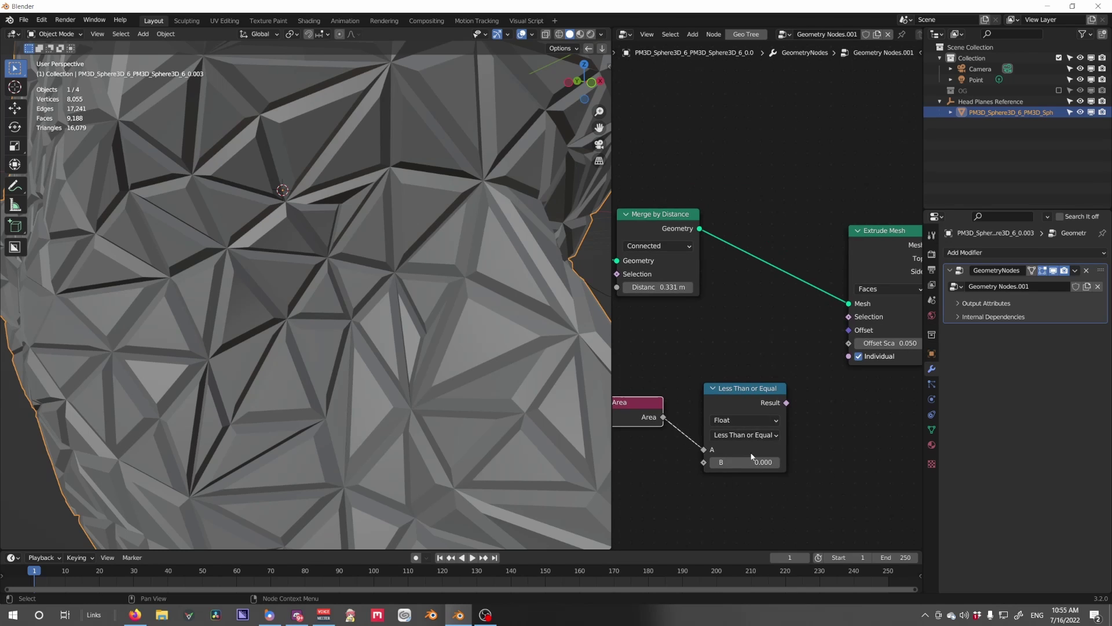
left_click_drag(853, 319, 849, 317)
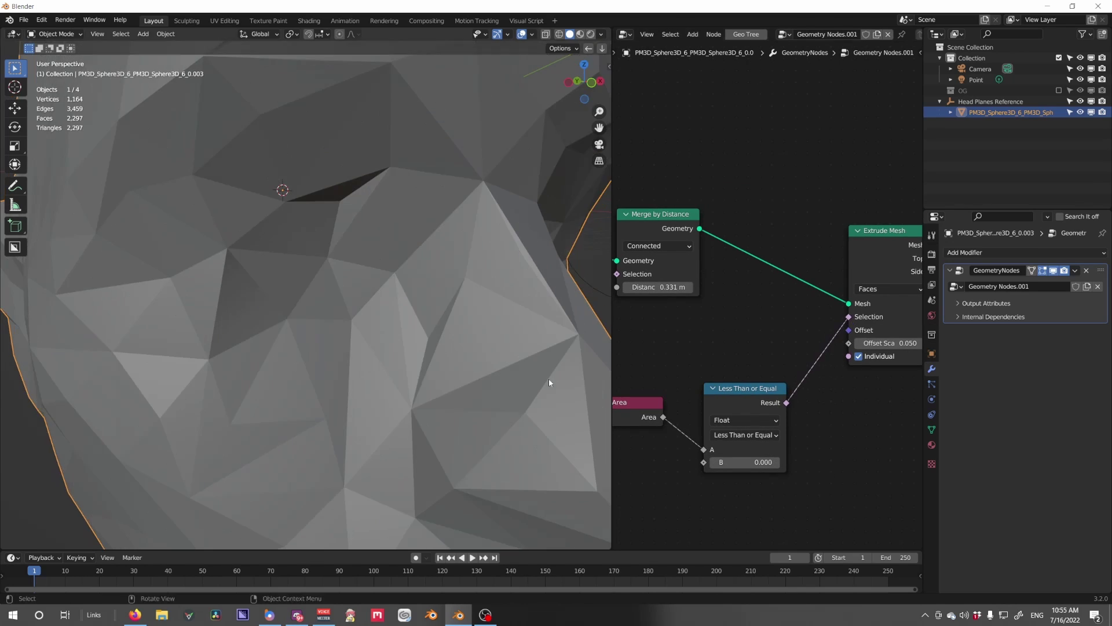
left_click_drag(747, 461, 777, 461)
middle_click_drag(514, 443, 516, 416)
Step: Reduce the Scale Elements scale to 0.18 and set the Extrude Mesh offset scale to 0.04
middle_click_drag(802, 430, 559, 451)
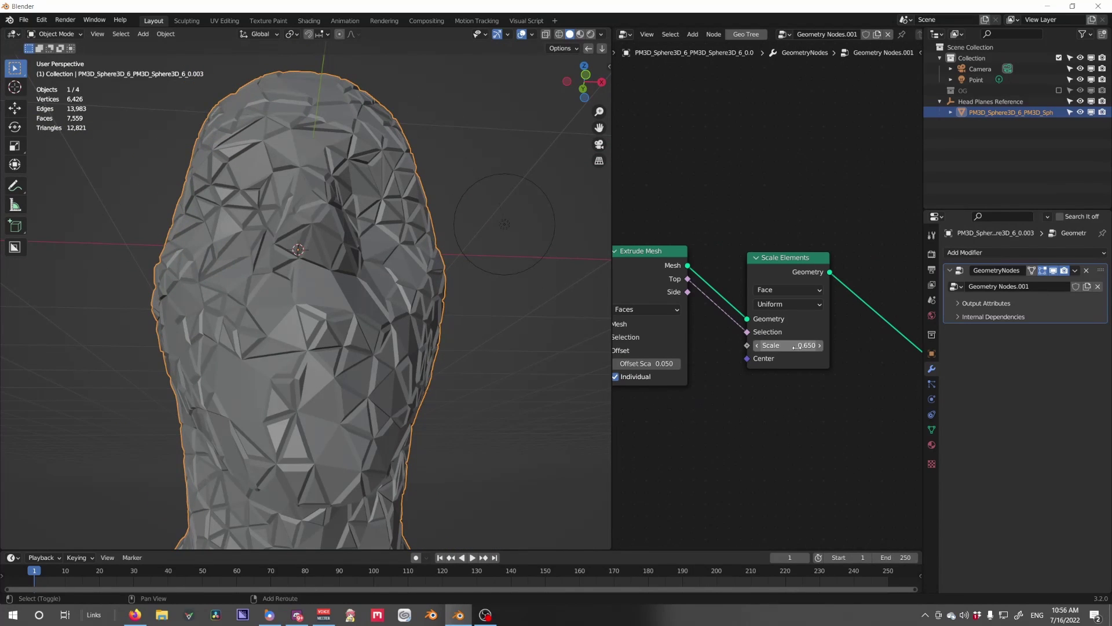
left_click_drag(794, 347, 724, 346)
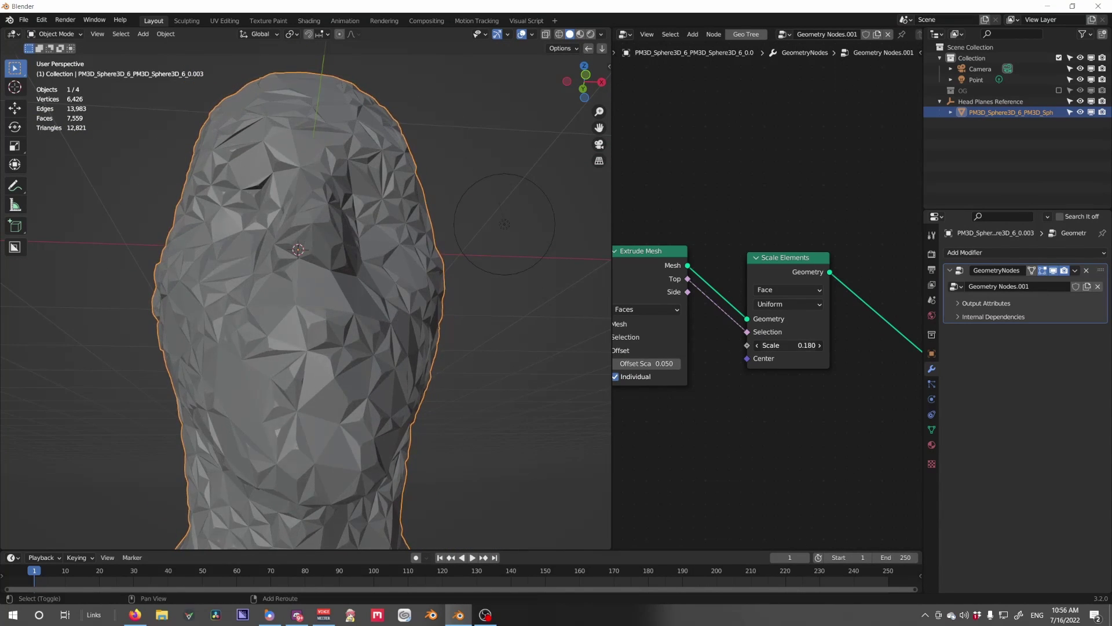
middle_click_drag(675, 383, 834, 398)
middle_click_drag(660, 358, 777, 368)
left_click_drag(685, 260, 659, 259)
middle_click_drag(404, 348, 117, 377)
middle_click_drag(765, 410, 655, 412)
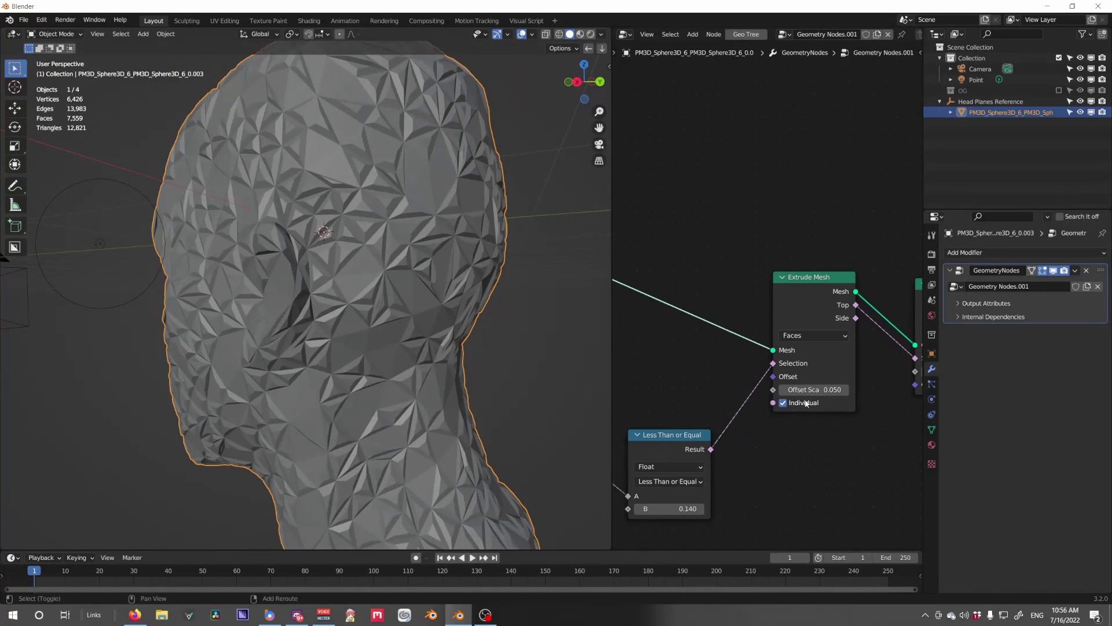
mouse_move(814, 389)
left_mouse_down()
mouse_move(779, 389)
mouse_move(814, 389)
left_mouse_up()
middle_click_drag(320, 389, 474, 365)
scroll(475, 365, "down", 3)
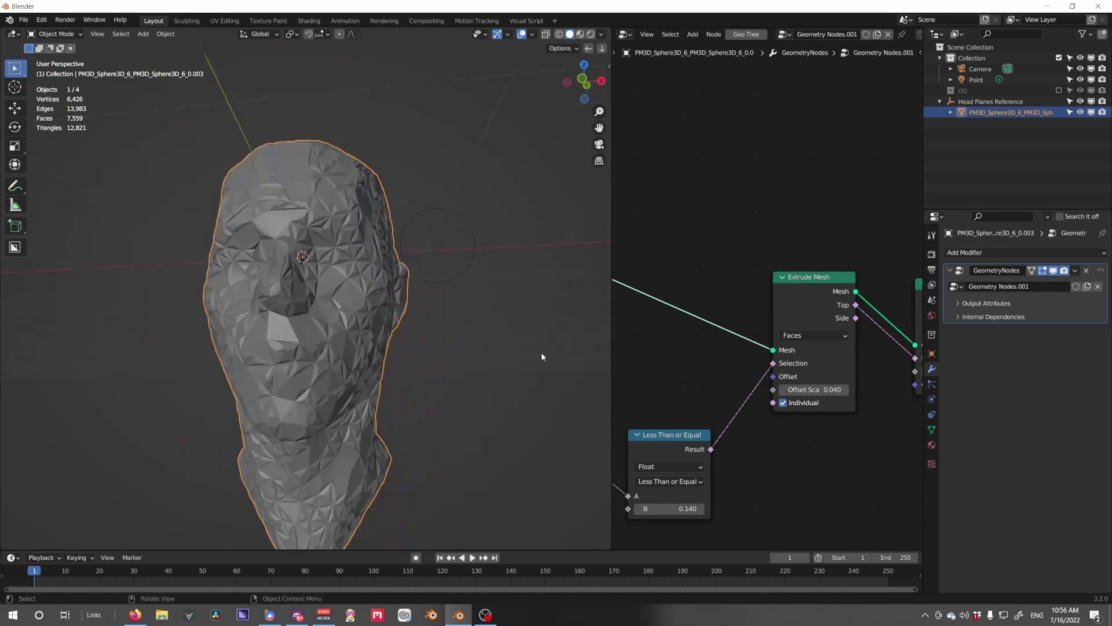
Step: Group the Face Area, Less Than or Equal, Extrude Mesh and Scale Elements nodes, and return to the main node tree
scroll(652, 348, "down", 4)
scroll(812, 361, "up", 1)
left_click_drag(861, 430, 612, 349)
mouse_move(659, 298)
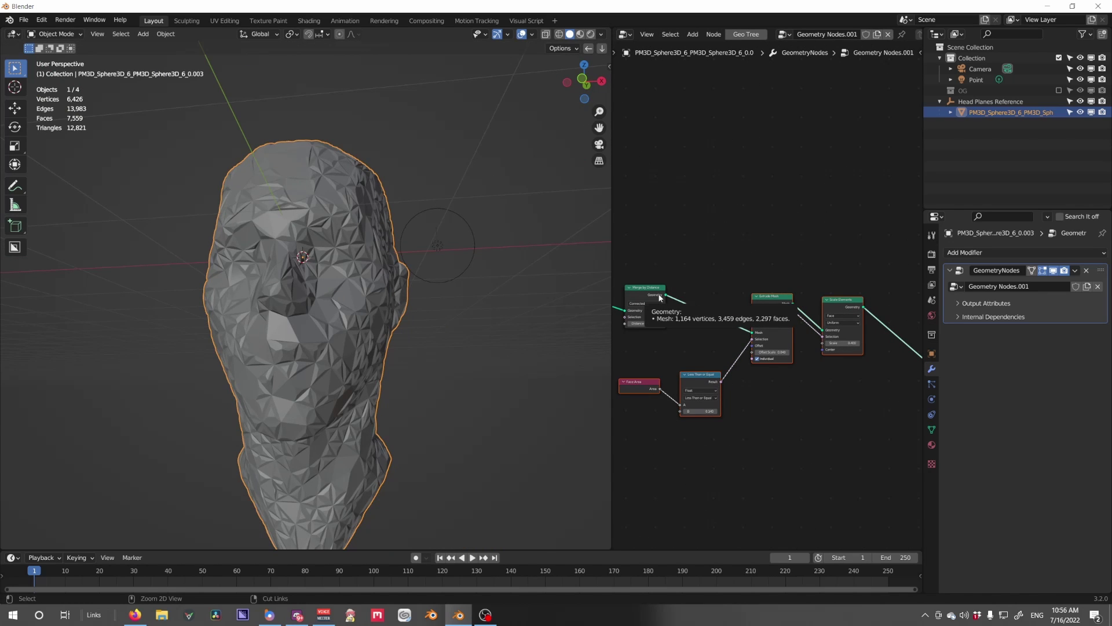
key("ctrl+g")
key("Tab")
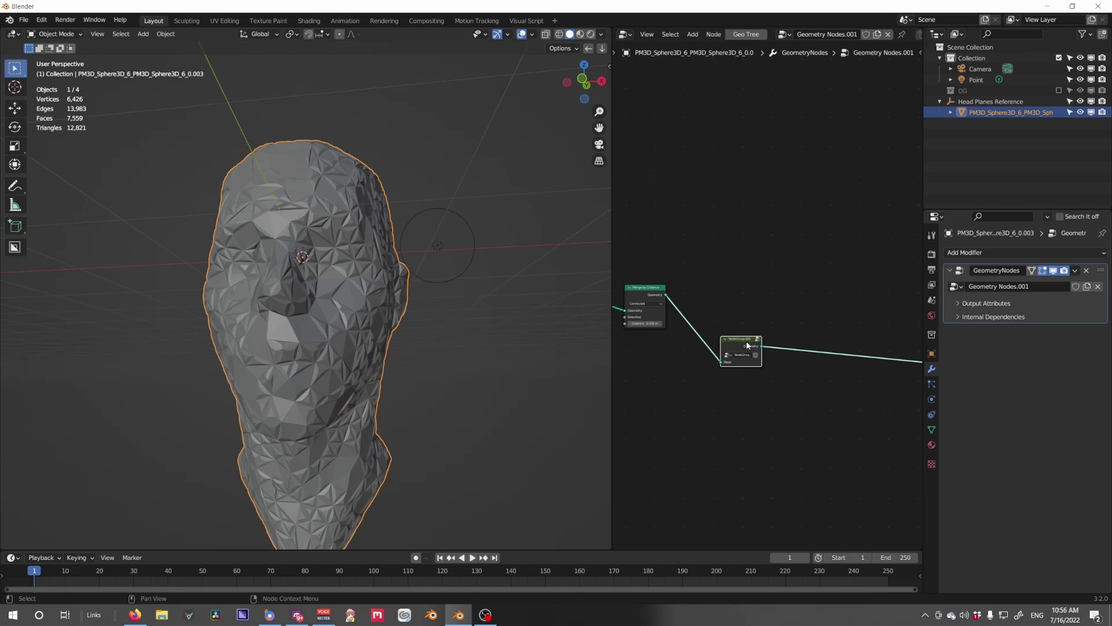
Step: Duplicate the node group twice and chain both copies after the original, before the Group Output
key("shift+d")
left_click(811, 348)
scroll(538, 373, "up", 5)
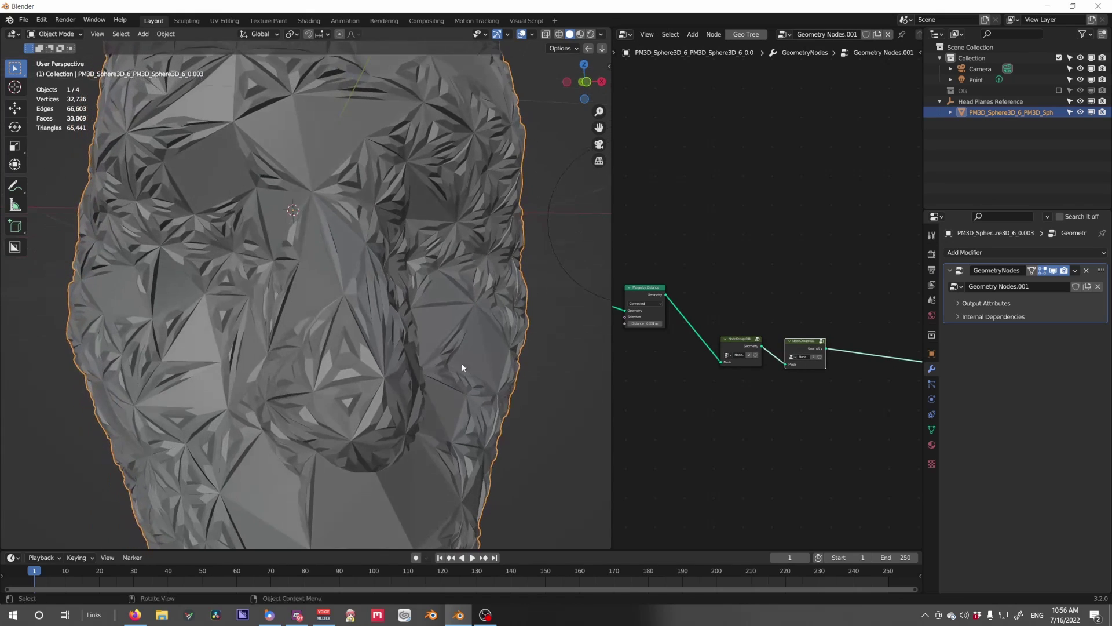
left_click_drag(792, 354, 799, 356)
left_click(799, 376)
middle_click_drag(414, 355, 442, 355)
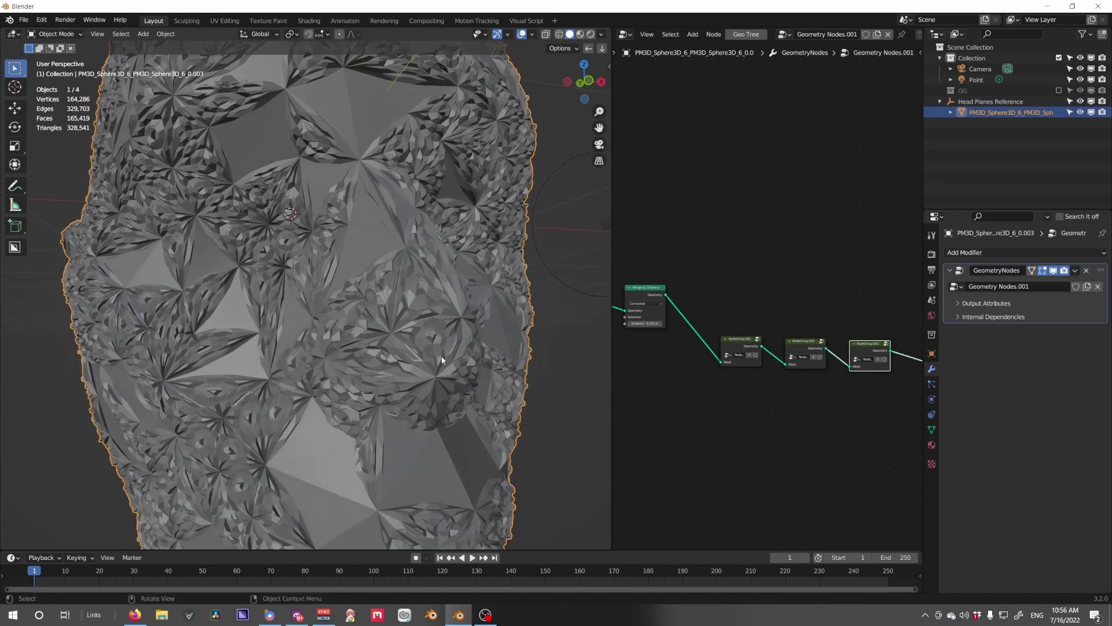
middle_click_drag(836, 379, 827, 380)
middle_click_drag(458, 307, 416, 303)
Step: Open the node group for editing and set its Scale Elements scale to 0.84
key("Tab")
scroll(791, 379, "up", 2)
middle_click_drag(791, 379, 686, 383)
left_click_drag(851, 315, 875, 315)
scroll(364, 287, "down", 3)
middle_click_drag(312, 399, 488, 401)
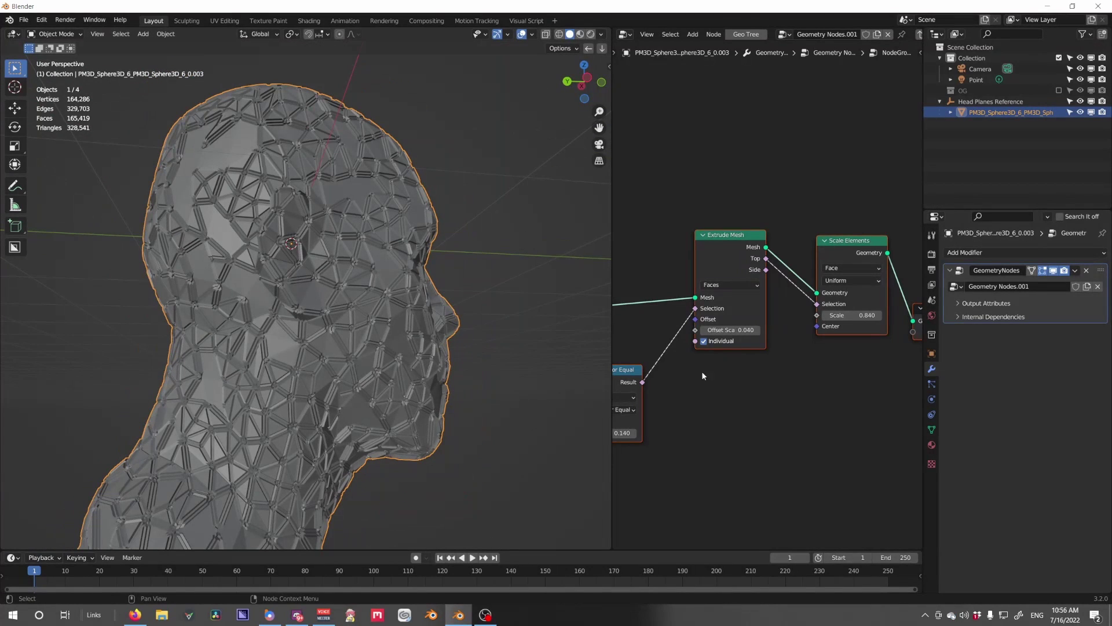
Step: Return to the main node tree and remove the last group copy while keeping the chain connected
key("Tab")
key("ctrl+x")
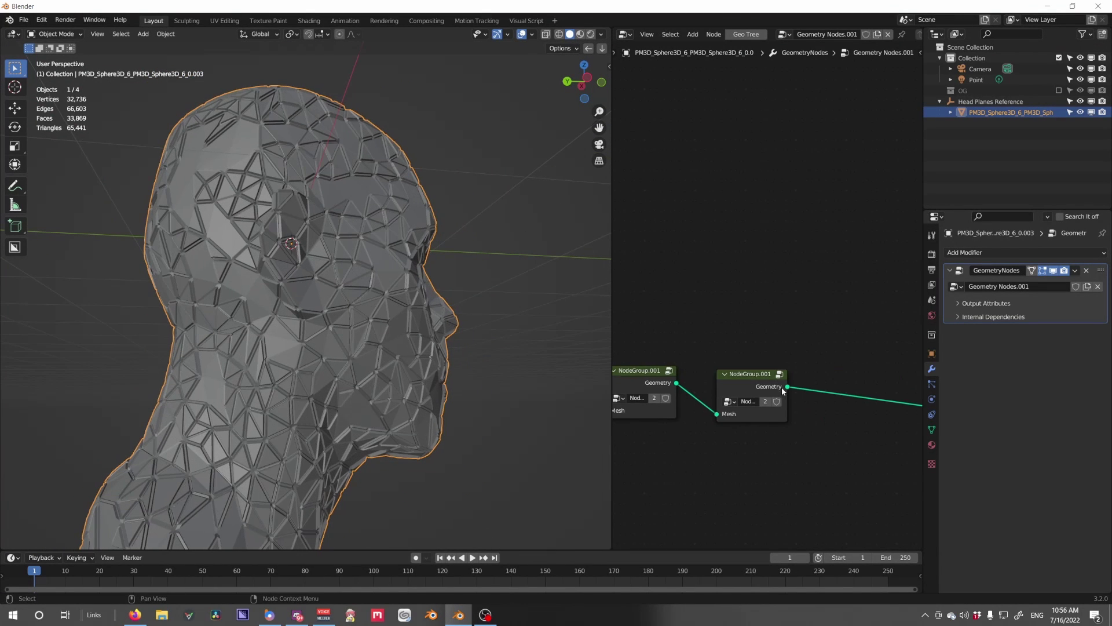
Step: Open the node group for editing and insert a copy of its Extrude Mesh node between Scale Elements and the Group Output
key("Tab")
scroll(748, 377, "down", 4)
key("g")
left_click(830, 327)
left_click(839, 288)
left_click_drag(853, 309, 905, 305)
left_click(752, 305)
key("shift+d")
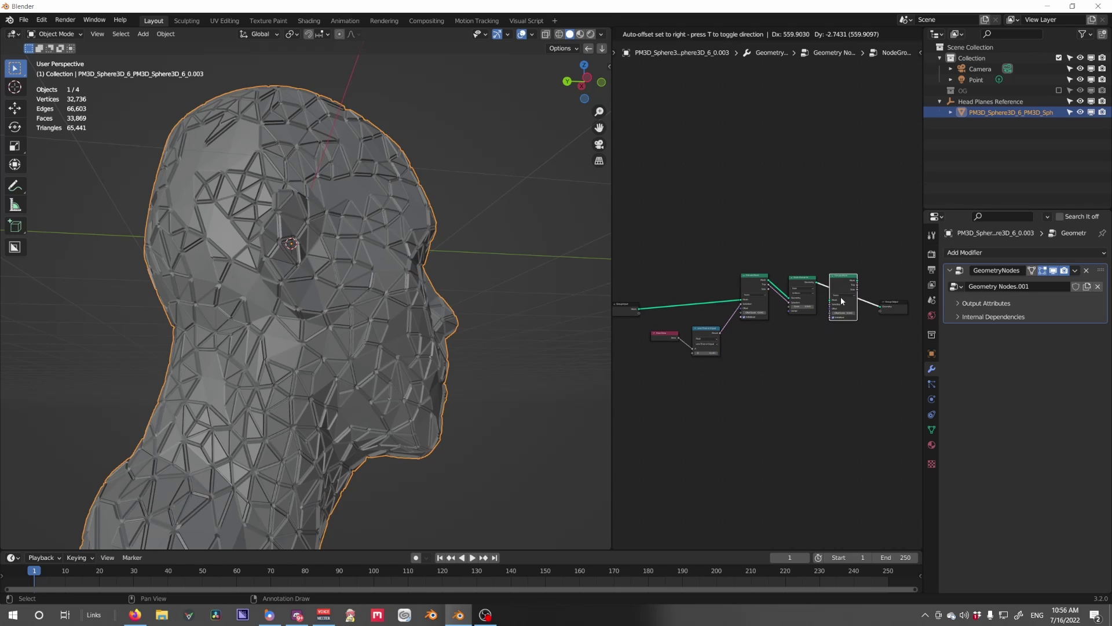
left_click_drag(846, 331, 846, 332)
scroll(784, 351, "up", 3)
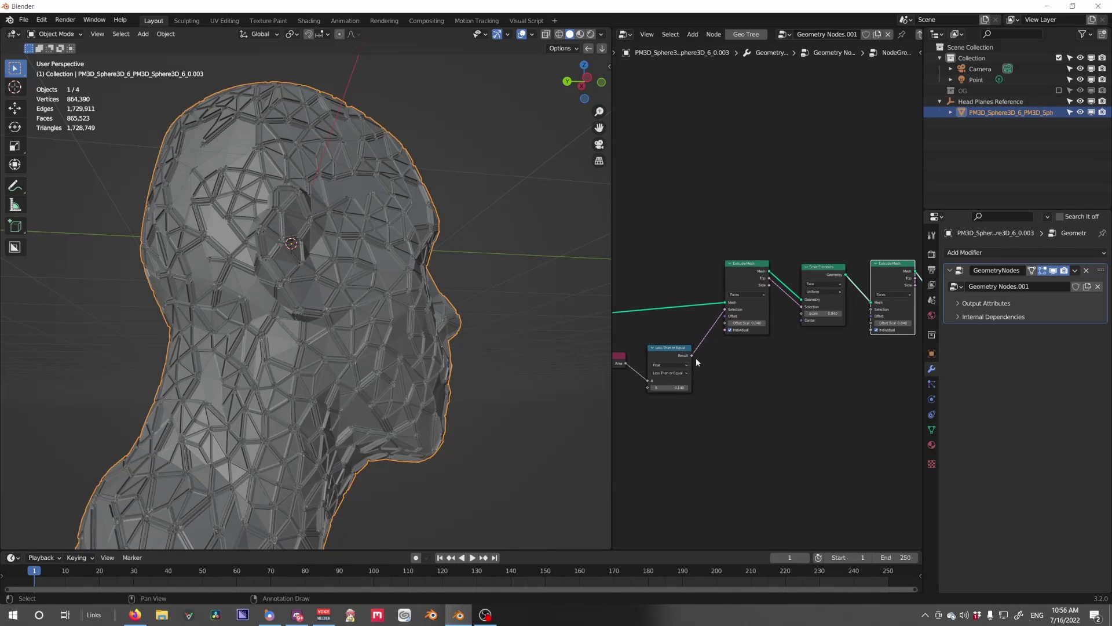
Step: Link the Less Than or Equal result to the second Extrude Mesh selection through a Boolean Math node set to Not
left_click_drag(721, 384, 877, 308)
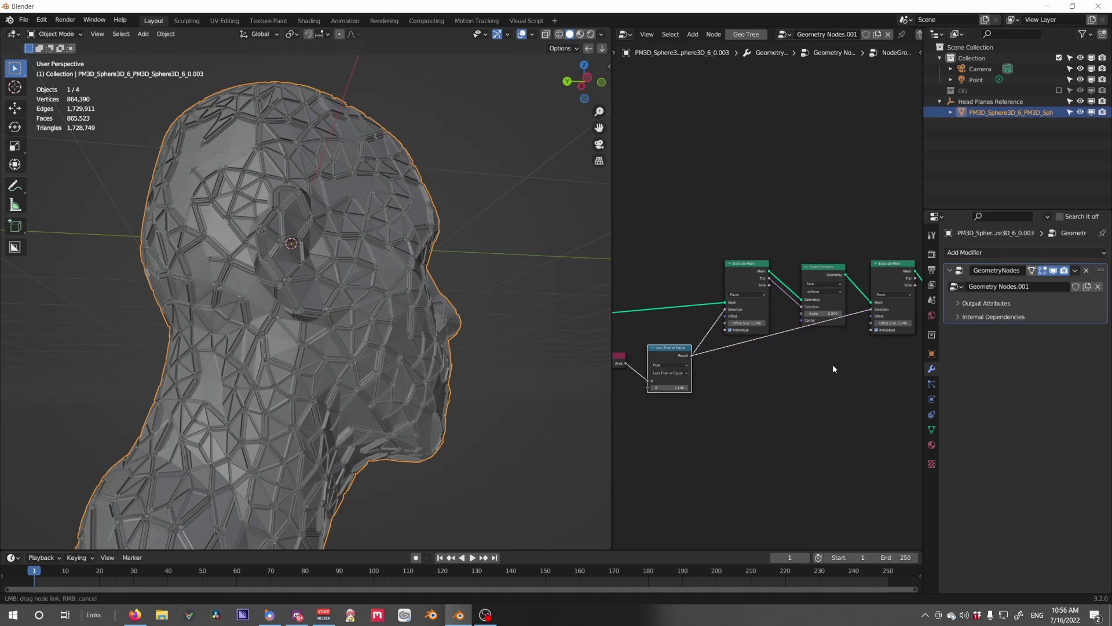
key("shift+a")
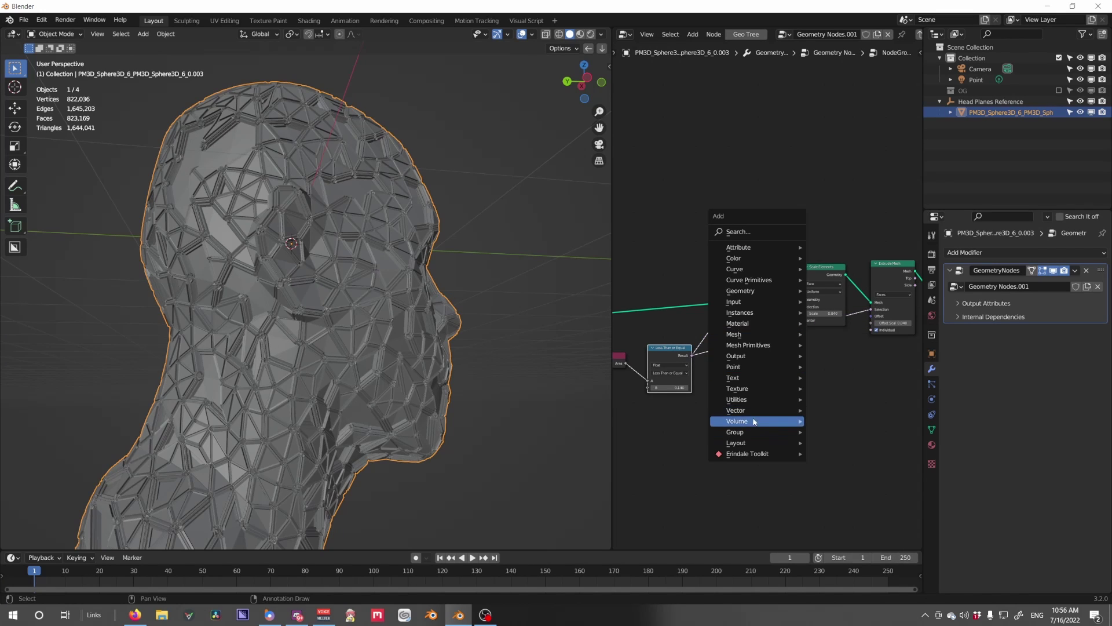
mouse_move(744, 404)
left_click(843, 420)
left_click(766, 349)
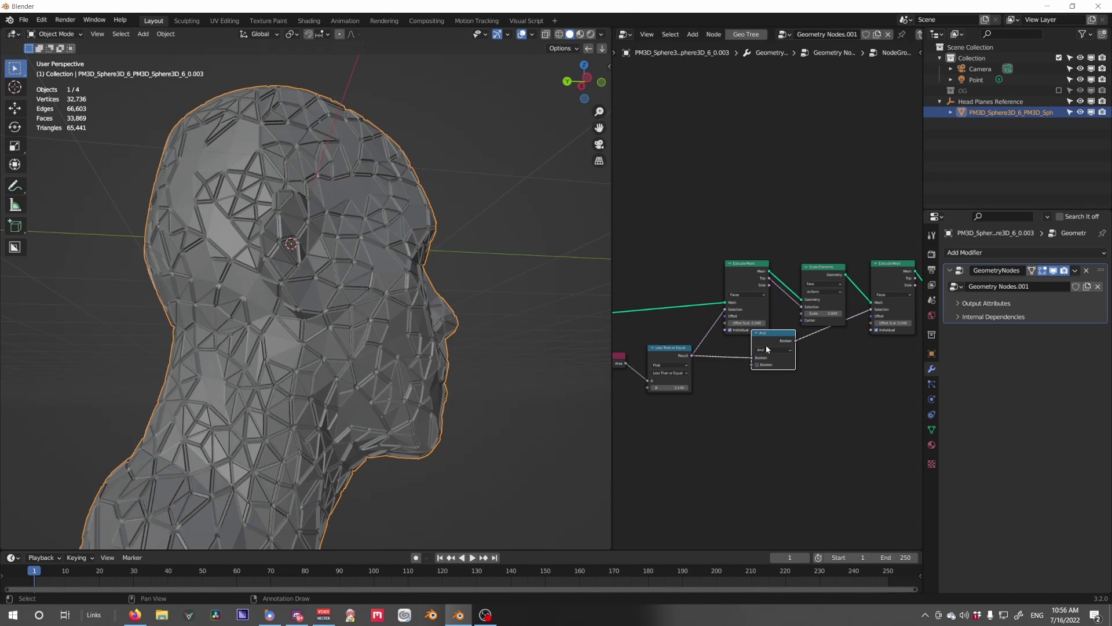
left_click(768, 372)
left_click_drag(781, 340, 787, 355)
Step: Set the second Extrude Mesh node's Offset Scale to about -0.140
middle_click_drag(893, 318, 791, 335)
scroll(792, 335, "up", 5)
mouse_move(802, 342)
left_mouse_down()
mouse_move(837, 342)
mouse_move(785, 342)
left_mouse_up()
middle_click_drag(394, 326, 291, 316)
scroll(249, 314, "up", 6)
scroll(292, 316, "down", 4)
middle_click_drag(292, 316, 306, 303)
middle_click_drag(649, 281, 769, 292)
left_click_drag(696, 287, 694, 281)
middle_click_drag(791, 334, 757, 342)
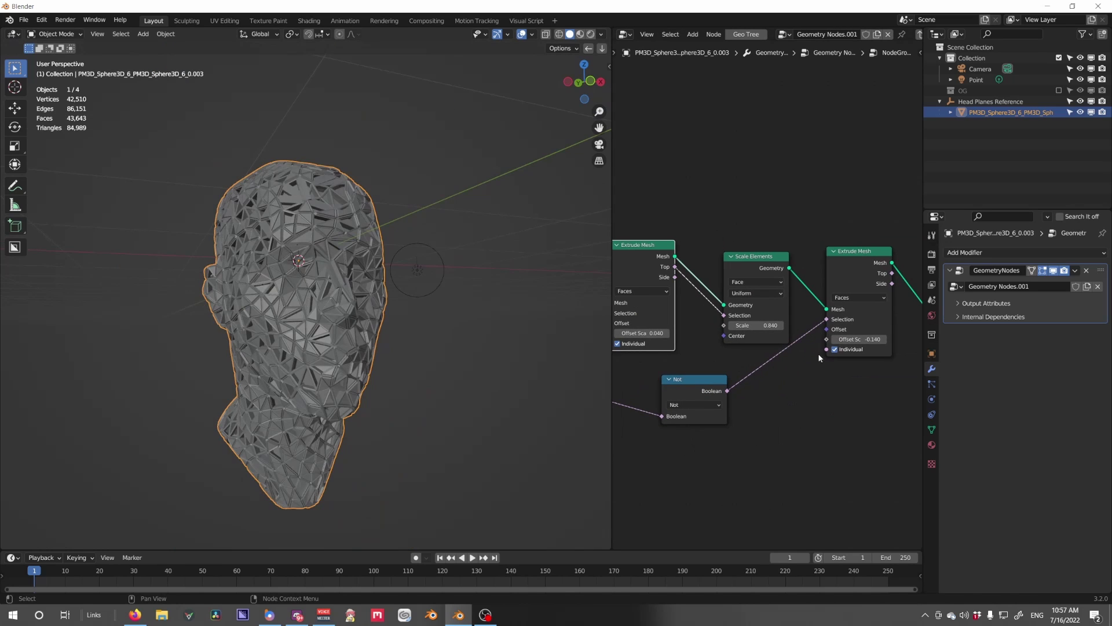
Step: Turn off Individual on the second Extrude Mesh node and fine-tune its negative Offset Scale
left_click(835, 350)
scroll(463, 347, "up", 3)
middle_click_drag(451, 343, 429, 315)
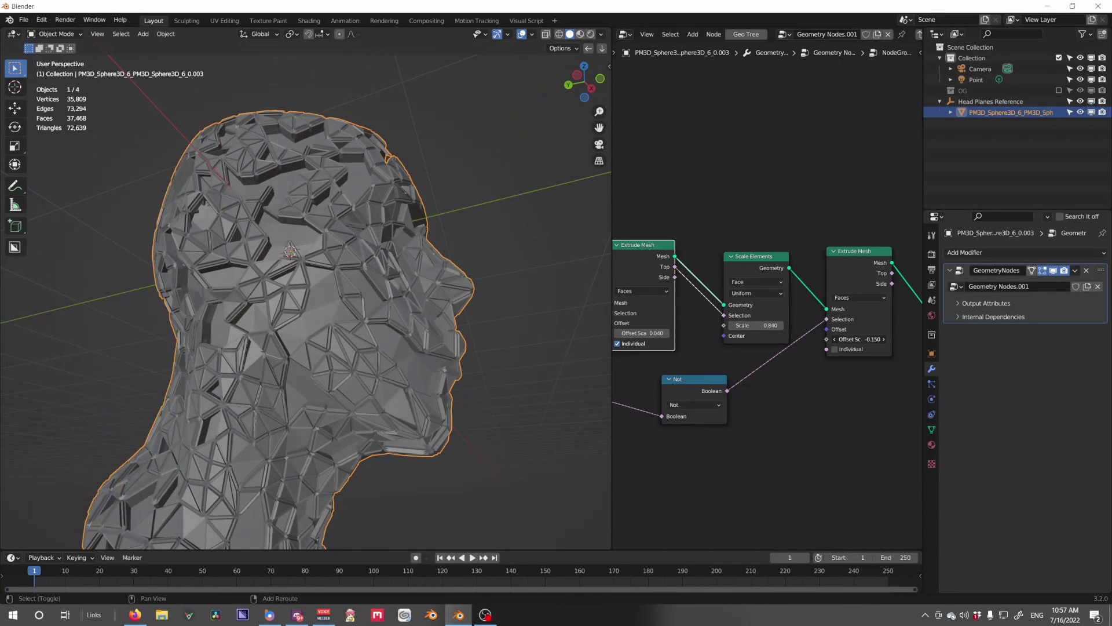
left_click_drag(859, 340, 862, 340)
middle_click_drag(462, 347, 343, 221)
Step: Set the Scale Elements node's scale to 0.420
middle_click_drag(750, 351, 850, 372)
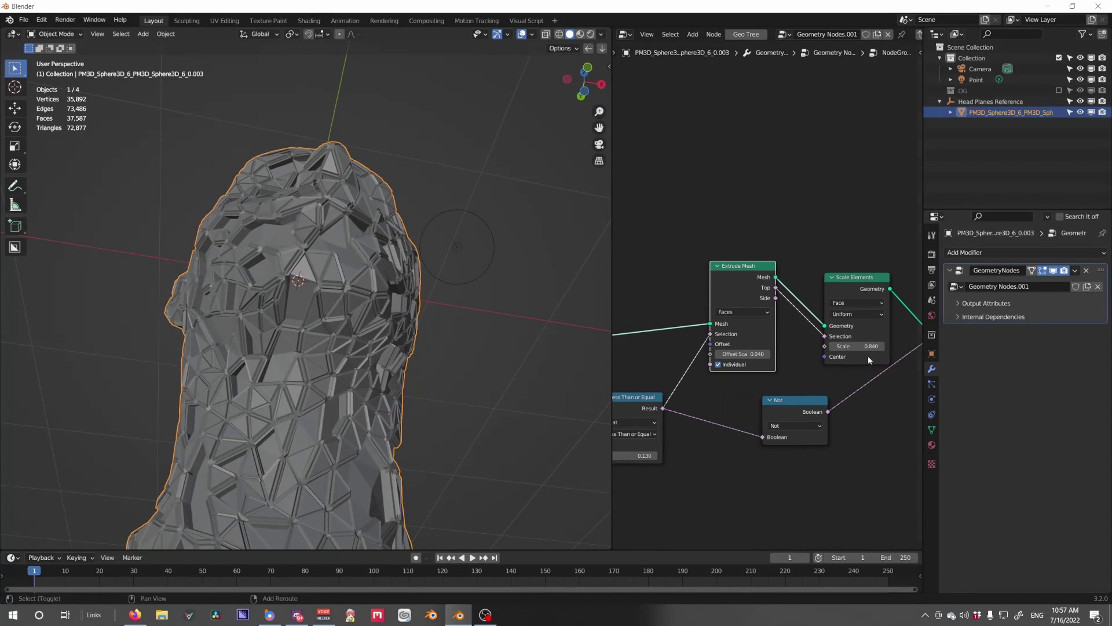
left_click_drag(863, 351, 806, 351)
middle_click_drag(550, 359, 419, 381)
scroll(418, 381, "up", 4)
scroll(419, 381, "down", 3)
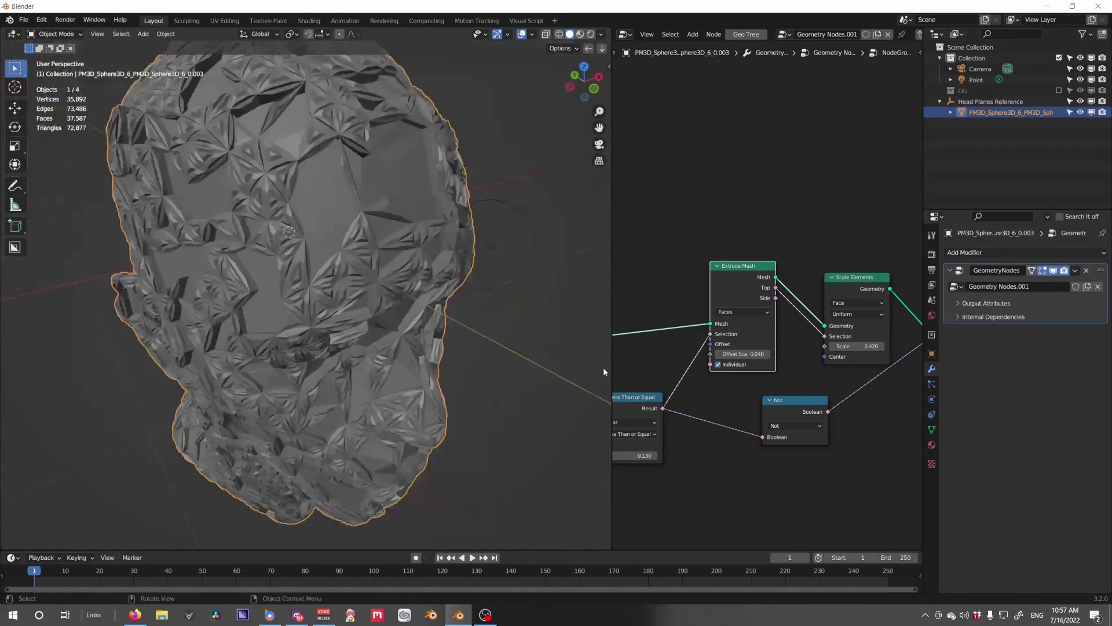
scroll(810, 301, "down", 2)
Step: Return to the main node tree and make the last node group in the chain an independent single-user copy
middle_click_drag(833, 277, 860, 278)
left_click_drag(829, 395, 855, 421)
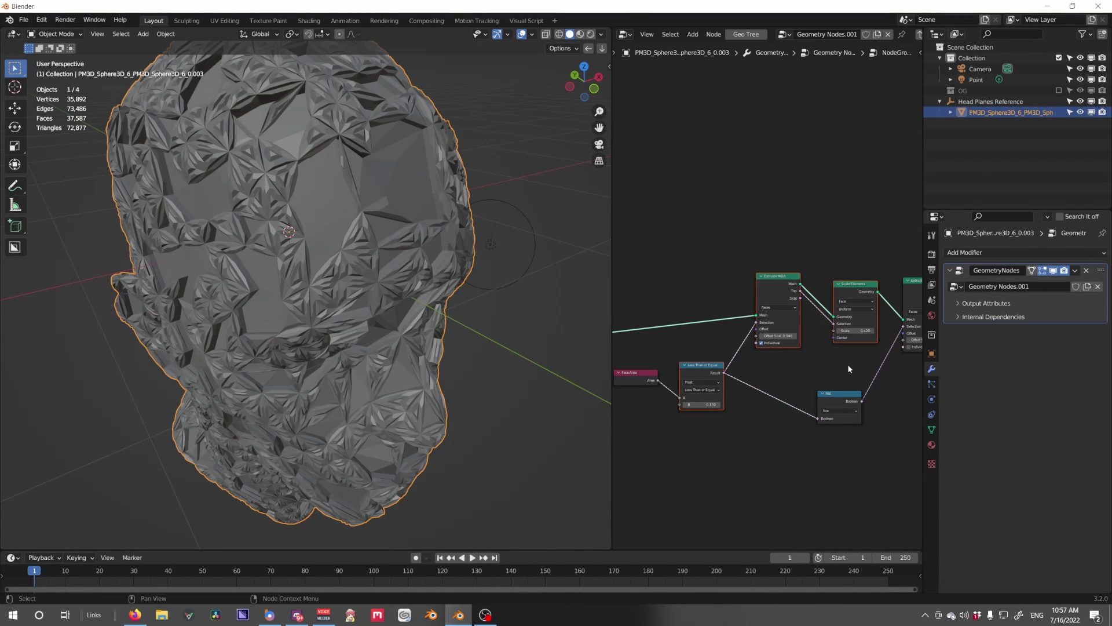
key("Tab")
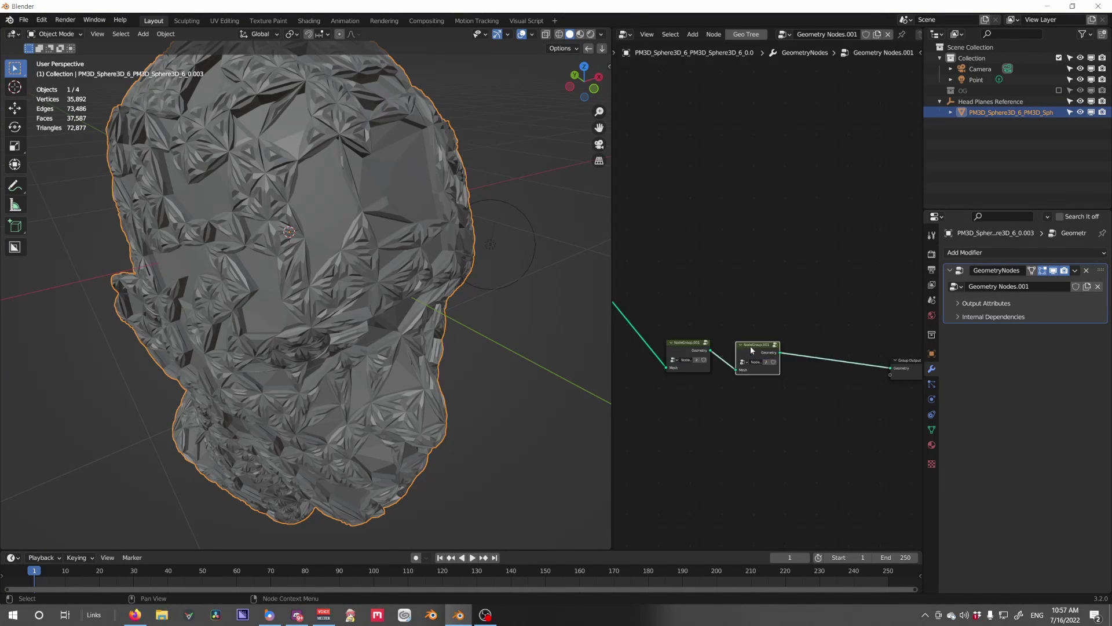
left_click_drag(769, 353, 771, 352)
middle_click_drag(531, 356, 533, 344)
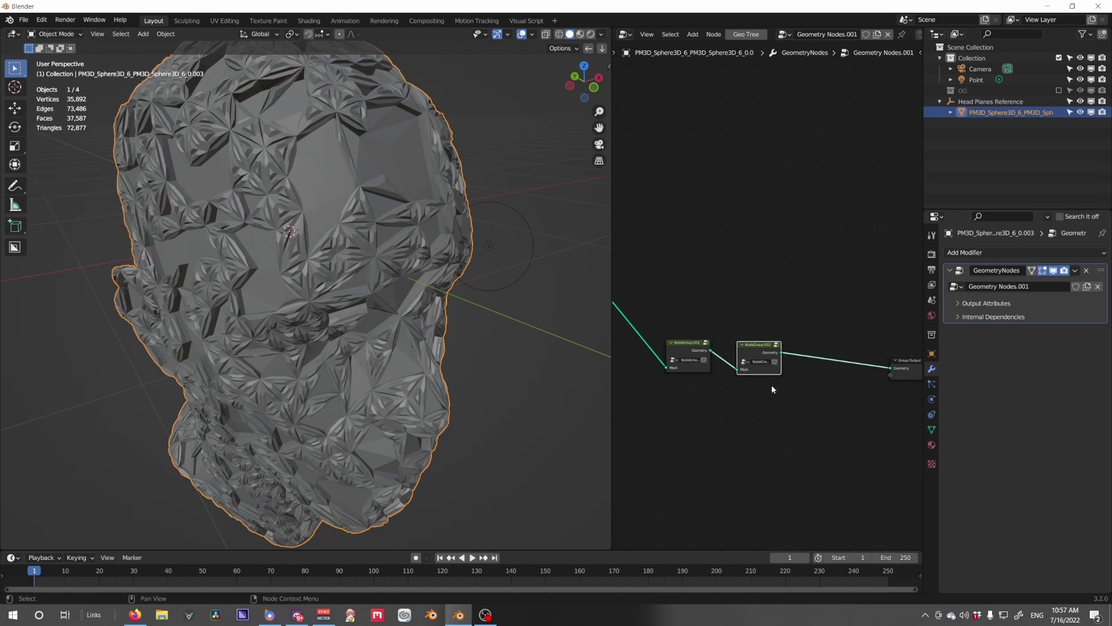
Step: Open the last node group for editing and set the Less Than or Equal threshold B to 0.040
key("Tab")
scroll(756, 387, "up", 4)
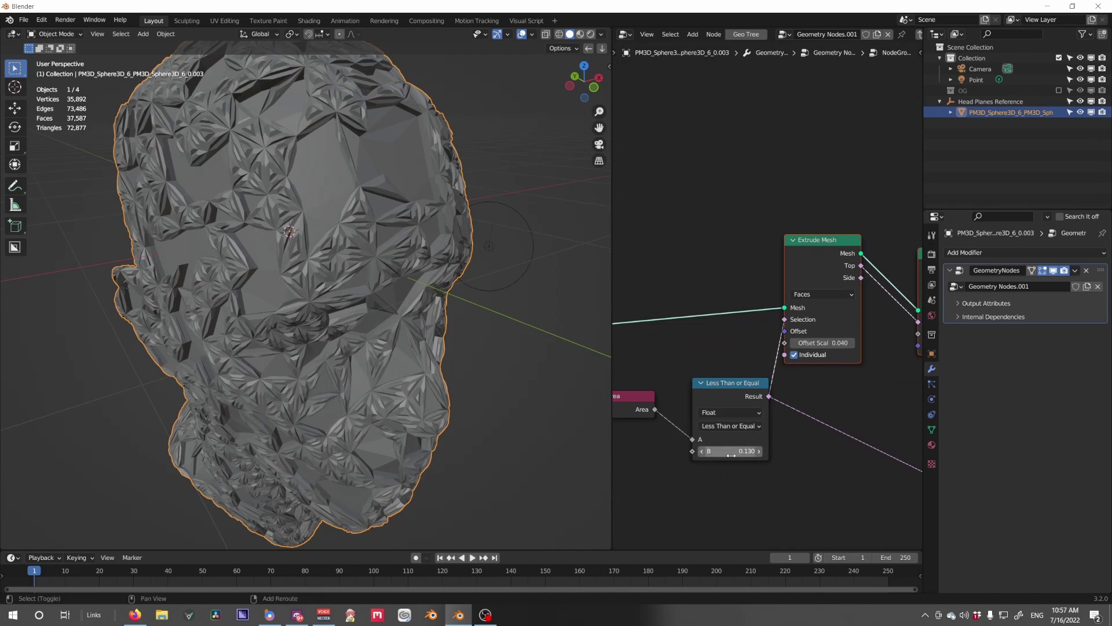
mouse_move(731, 454)
left_mouse_down()
mouse_move(691, 454)
mouse_move(710, 454)
left_mouse_up()
middle_click_drag(395, 346, 426, 343)
left_click(531, 354)
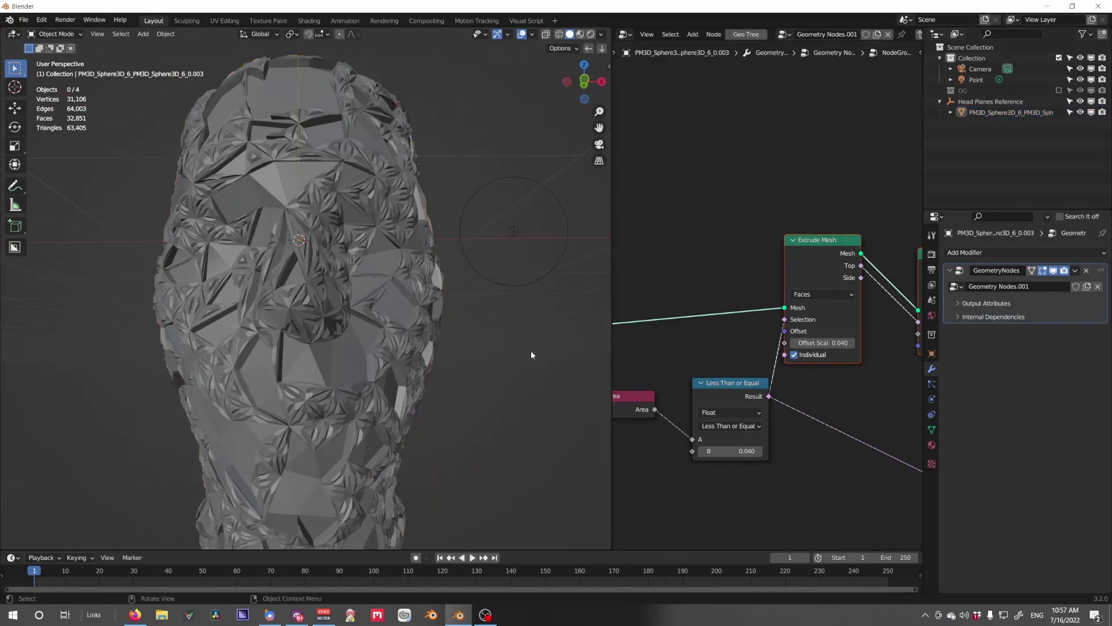
middle_click_drag(530, 353, 607, 387)
Step: Set the Offset Scale of the second Extrude Mesh node in the last group to -0.100
scroll(442, 361, "down", 5)
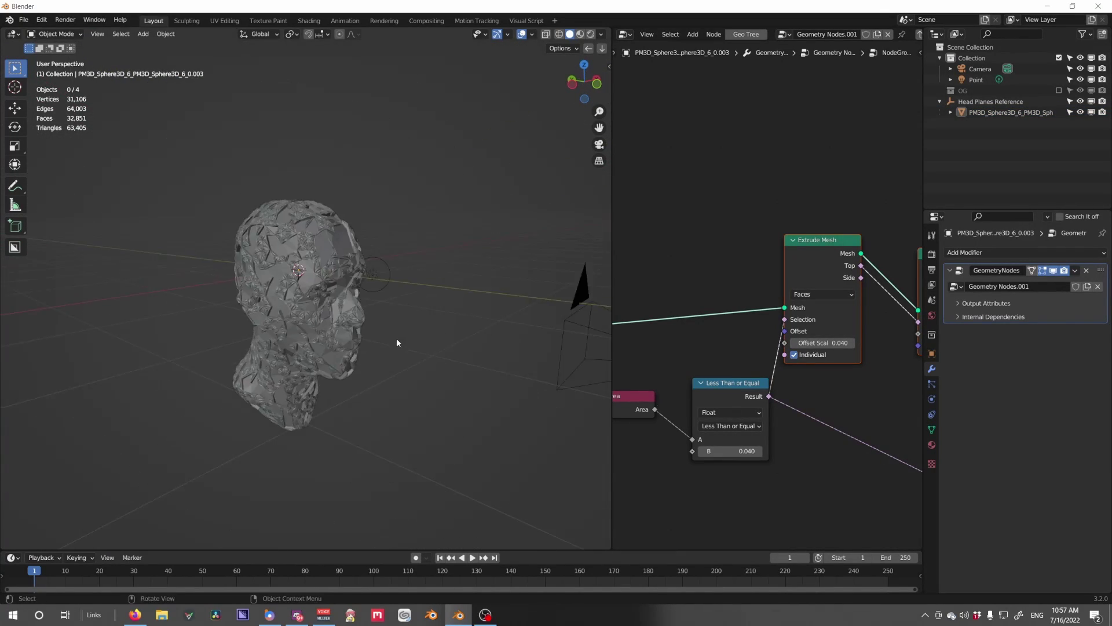
middle_click_drag(396, 338, 421, 346)
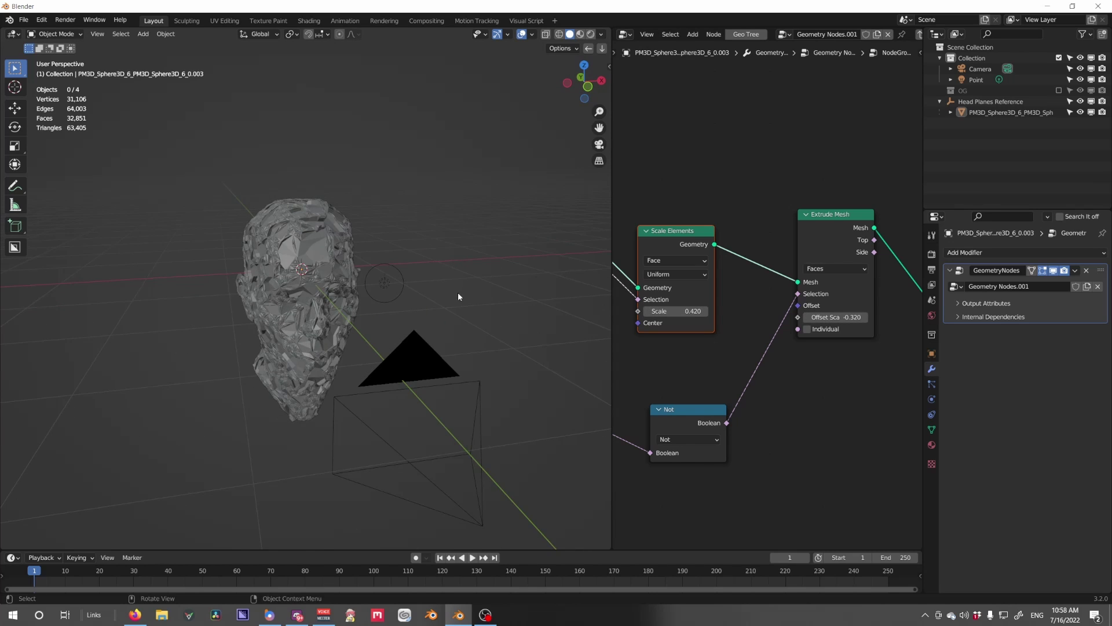
scroll(458, 292, "up", 6)
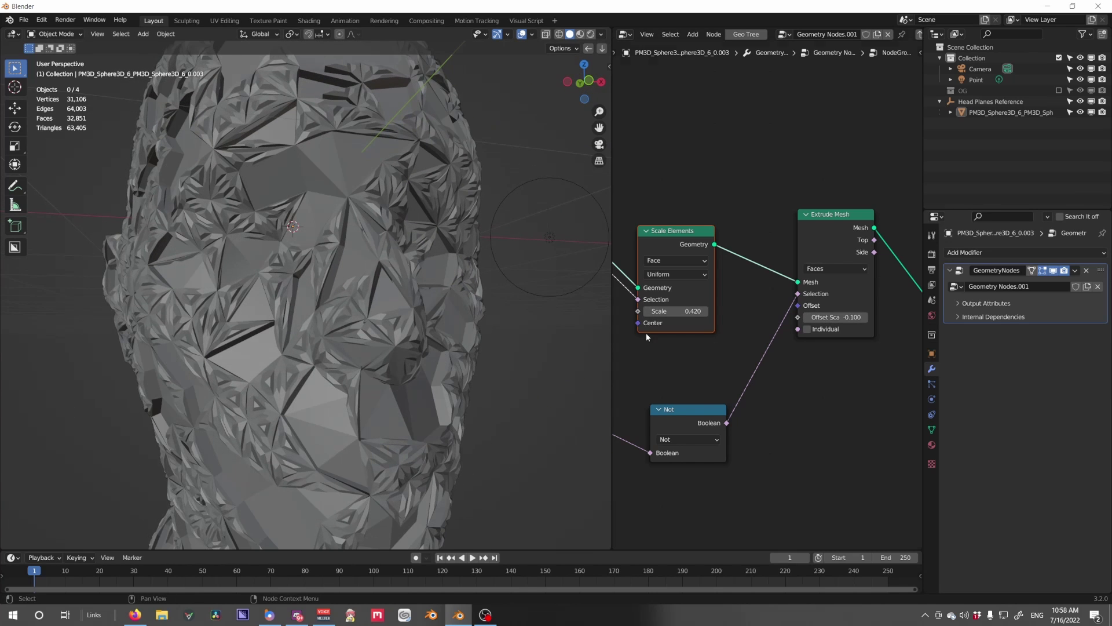
Step: Switch to editing the first node group and set its second Extrude Mesh Offset Scale to -0.370
key("Tab")
middle_click_drag(875, 370, 640, 360)
left_click_drag(724, 366, 697, 367)
middle_click_drag(342, 346, 430, 347)
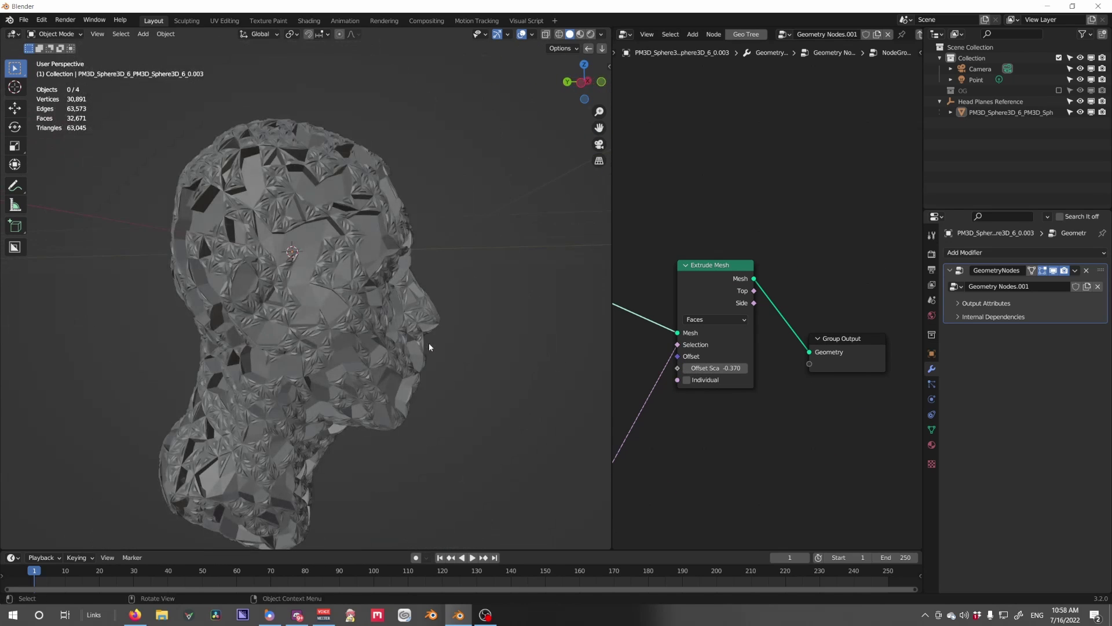
scroll(429, 343, "down", 5)
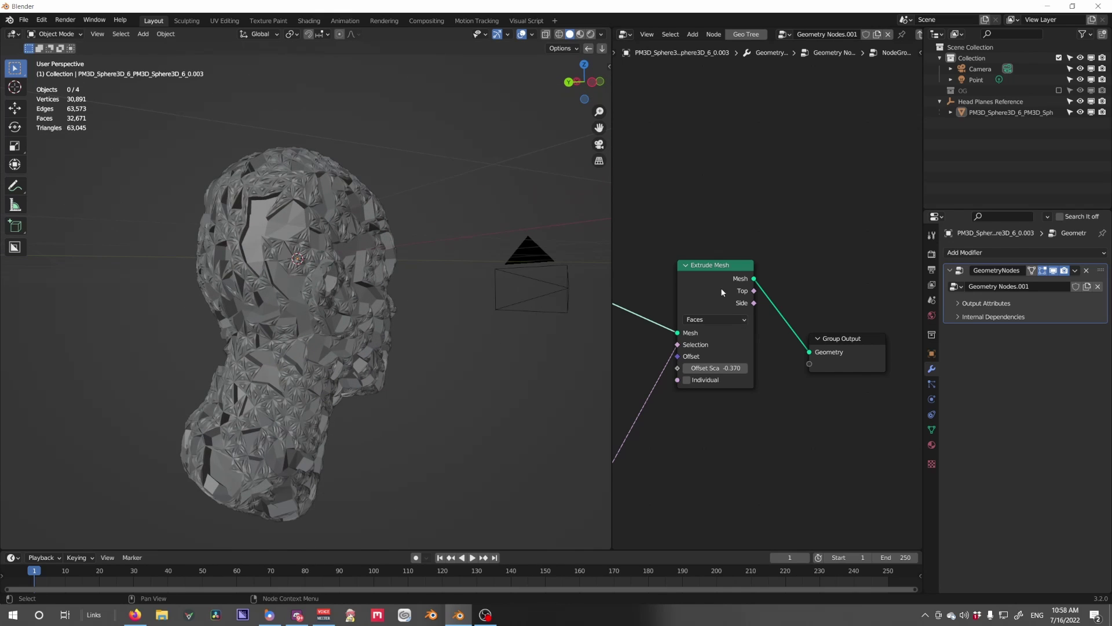
Step: Expose the second Extrude Mesh node's Top output as an extra group output and return to the main node tree
left_click_drag(853, 342, 950, 352)
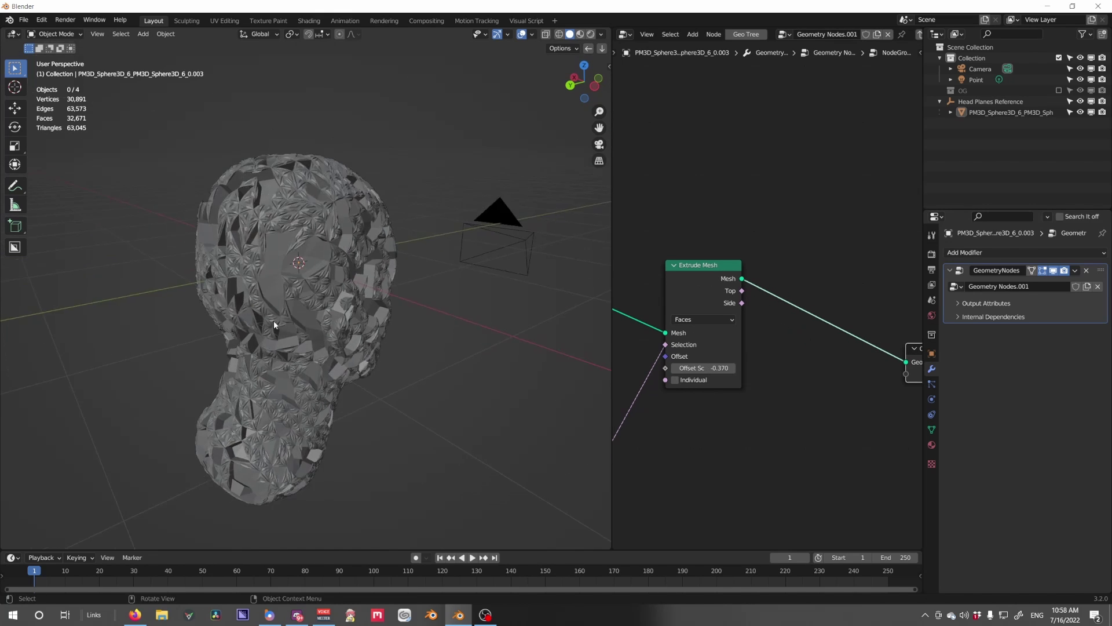
scroll(260, 295, "up", 2)
middle_click_drag(259, 295, 274, 325)
scroll(274, 321, "up", 3)
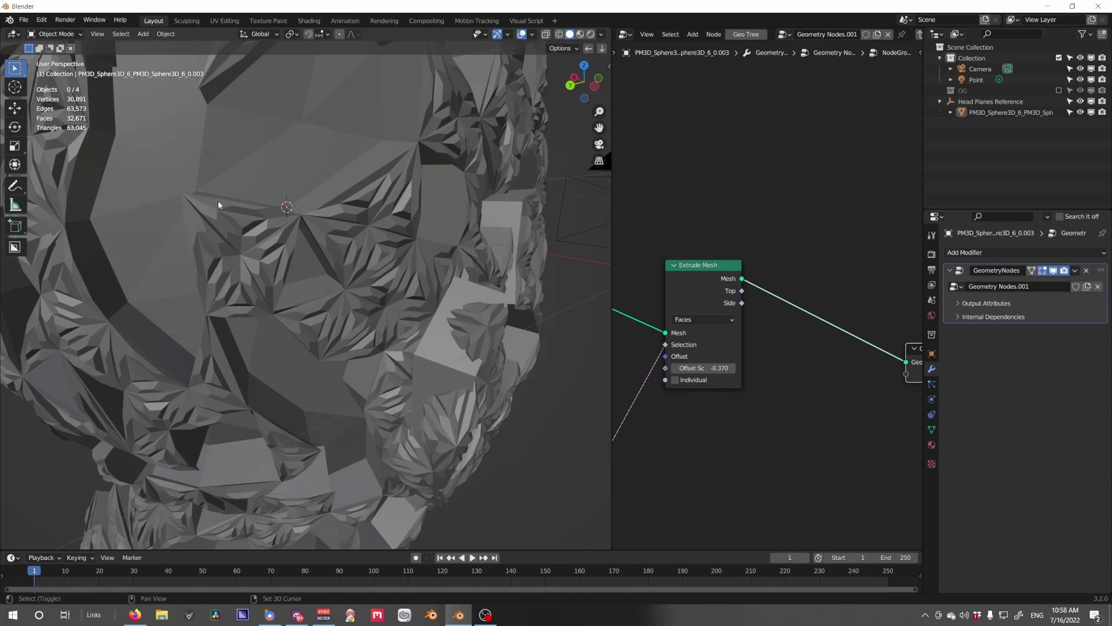
middle_click_drag(219, 204, 268, 366, "shift")
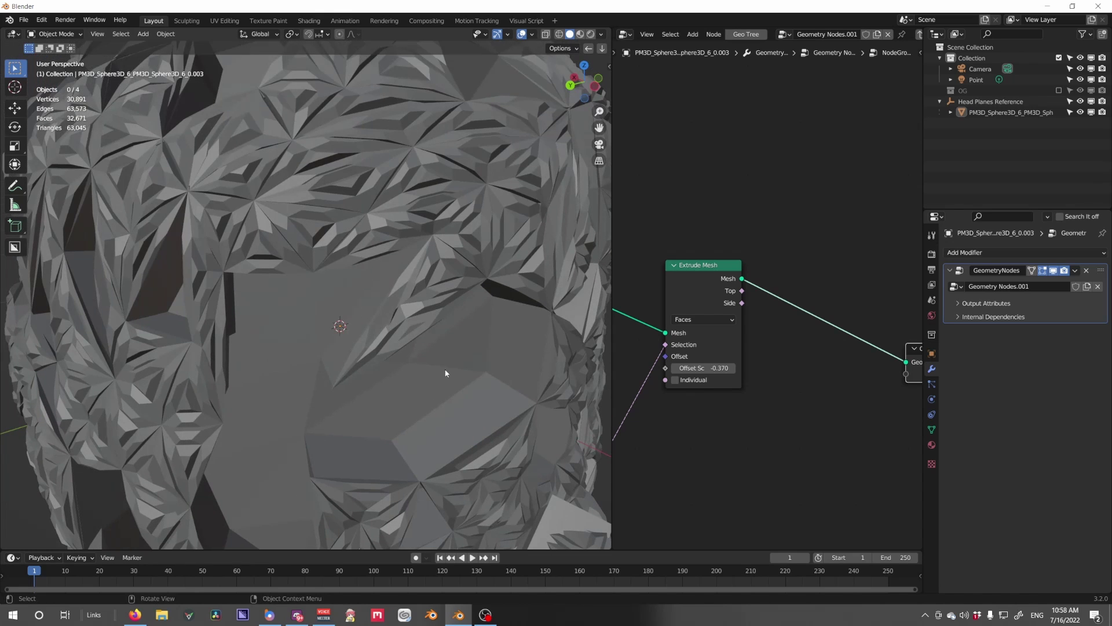
scroll(347, 362, "down", 6)
middle_click_drag(731, 151, 705, 141)
key("shift+a")
left_click(709, 133)
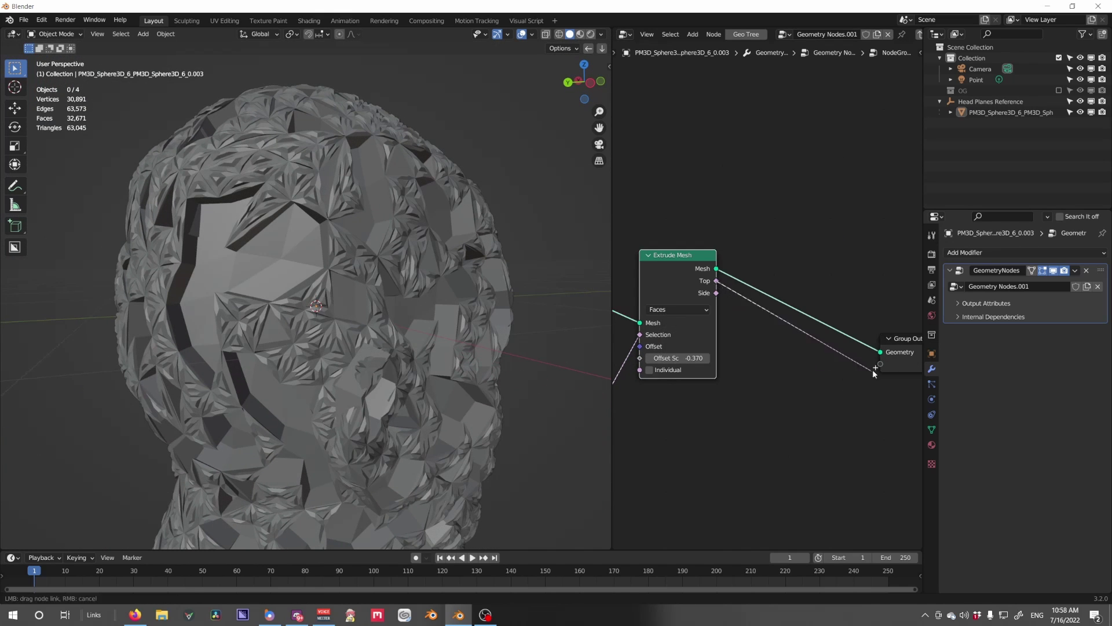
key("Tab")
key("Tab")
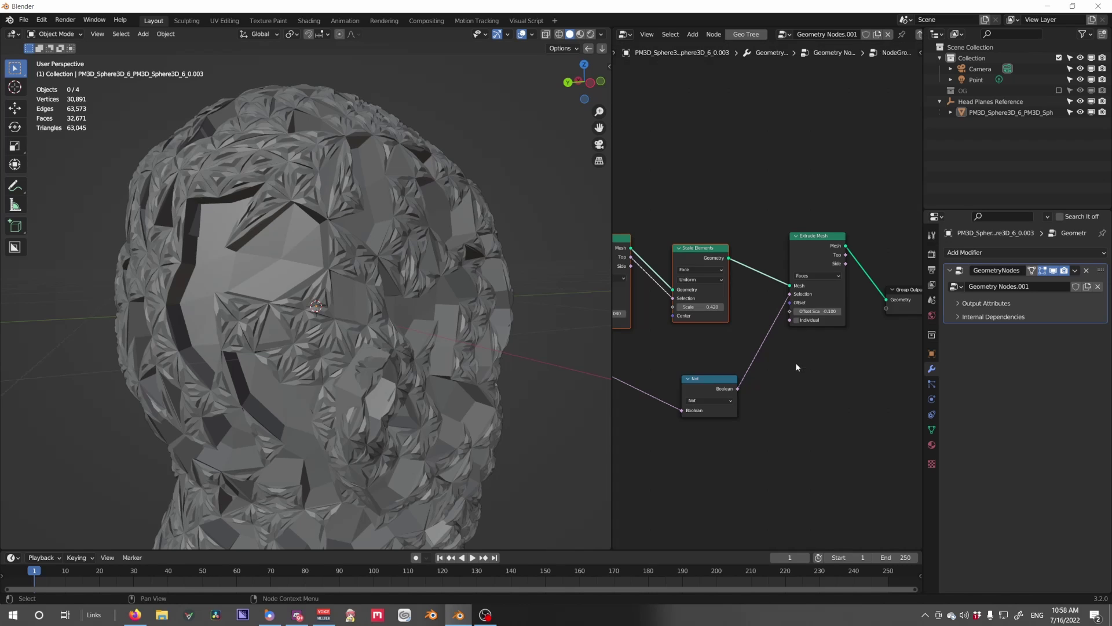
key("Tab")
key("Tab")
mouse_move(817, 311)
left_mouse_down()
mouse_move(834, 311)
mouse_move(817, 311)
left_mouse_up()
key("Tab")
Step: Insert a Distribute Points on Faces node before the Group Output, with the first group's Top output driving its Selection
left_click_drag(806, 351, 804, 306)
middle_click_drag(834, 341, 760, 340)
key("shift+a")
type("distr")
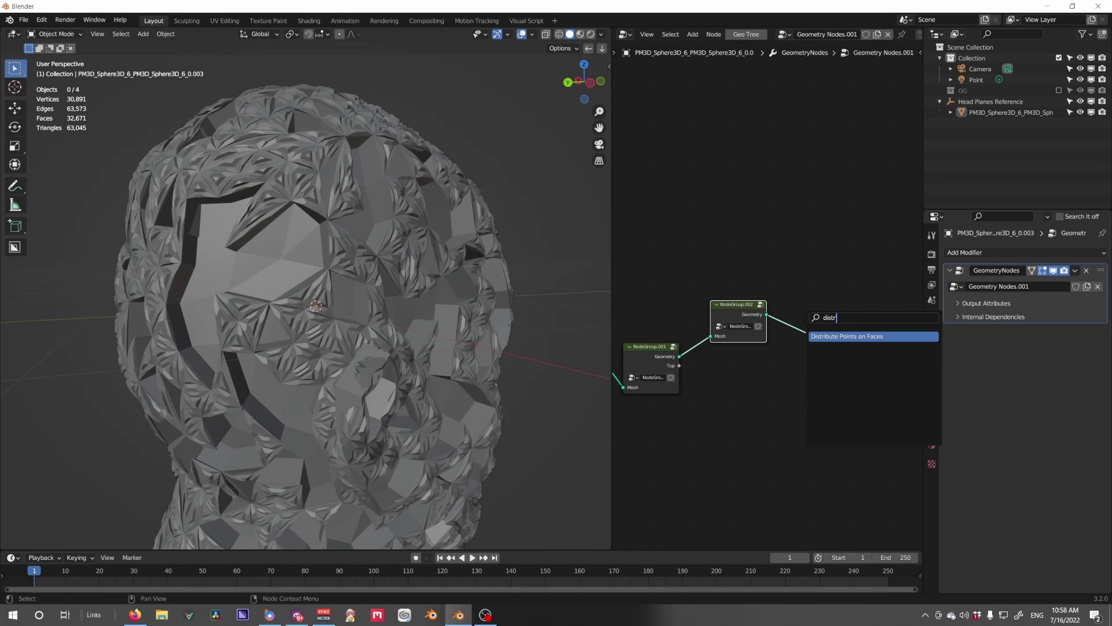
key("Return")
left_click(780, 346)
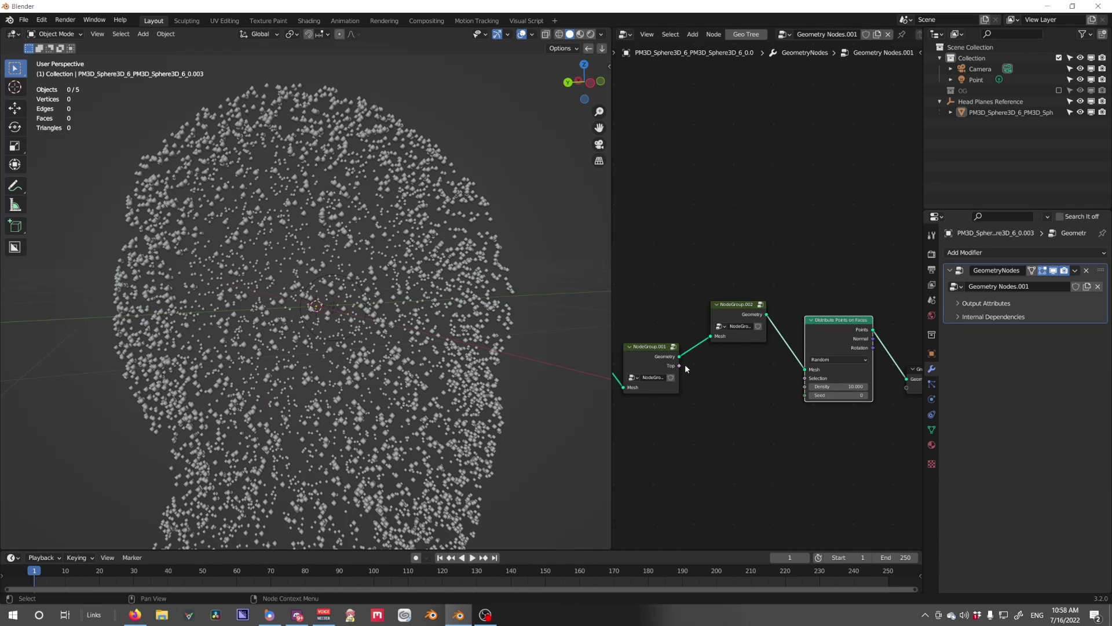
left_click_drag(681, 366, 810, 387)
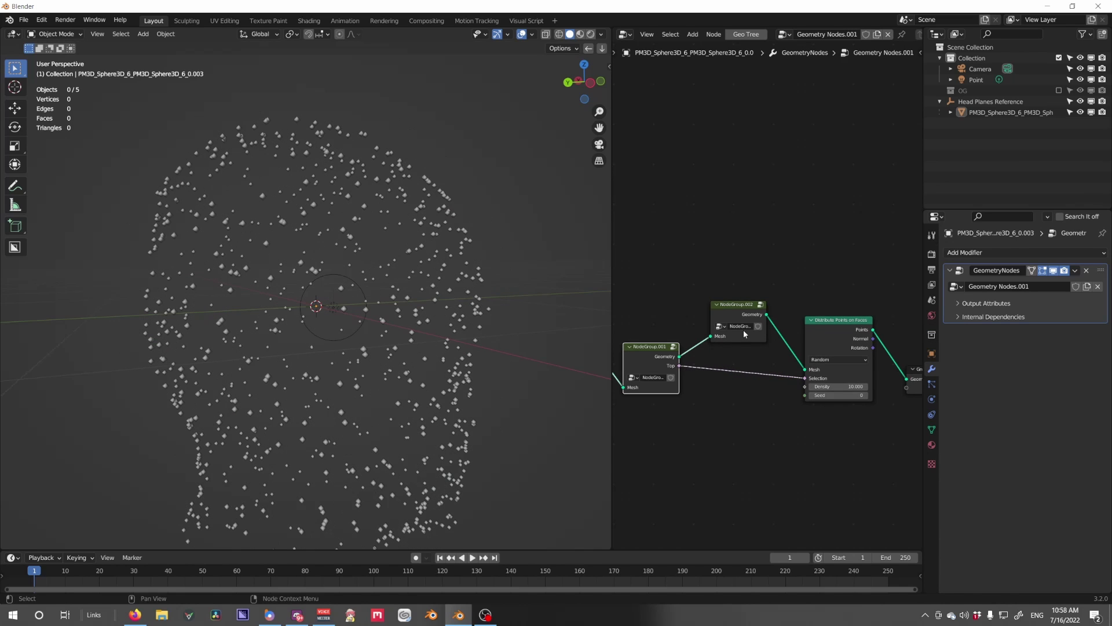
Step: Combine the last group's geometry with the distributed points in a Join Geometry node feeding the Group Output
right_click_drag(736, 316, 827, 349, "ctrl+shift")
middle_click_drag(858, 355, 716, 374)
left_click_drag(792, 390, 893, 379)
left_click_drag(802, 334, 807, 382)
scroll(376, 335, "up", 6)
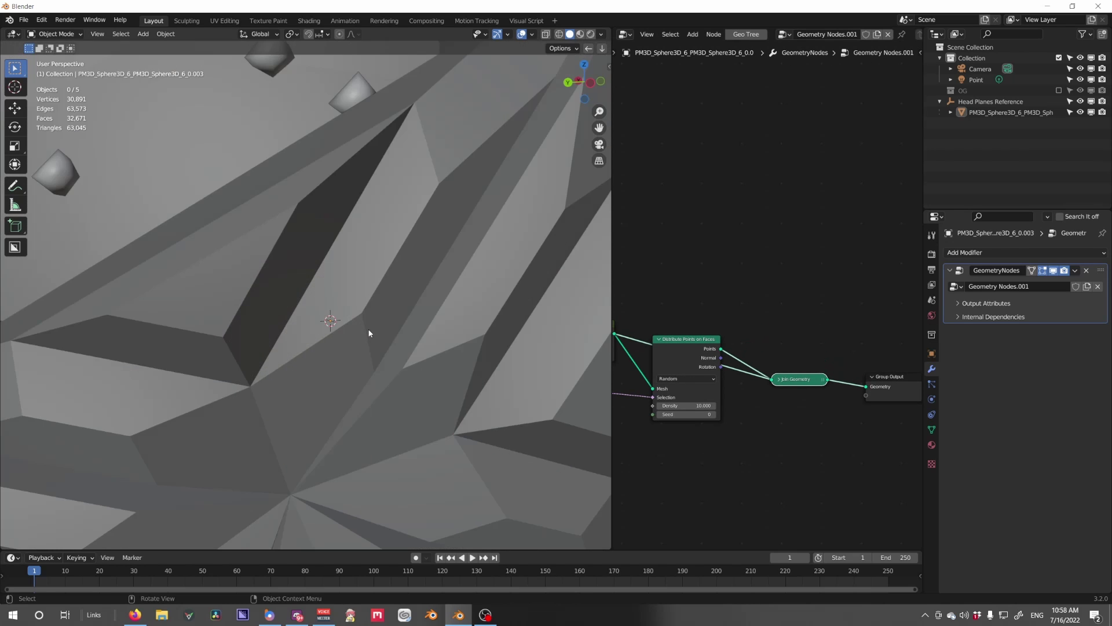
scroll(370, 333, "down", 2)
middle_click_drag(370, 332, 388, 333)
scroll(388, 333, "down", 3)
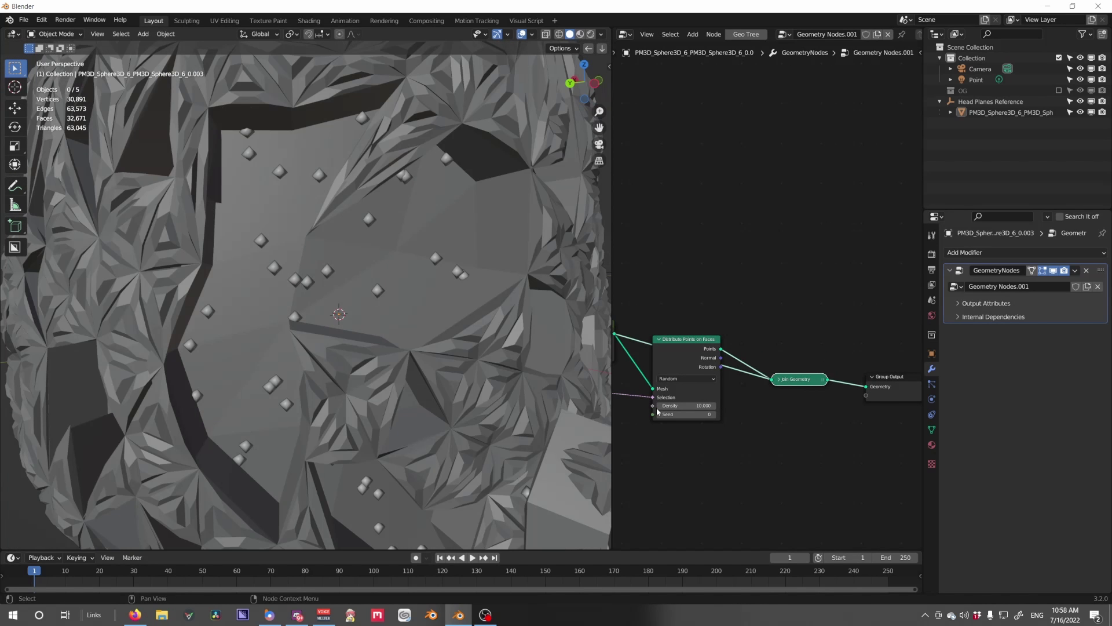
Step: Set the Distribute Points on Faces density to 9.400
scroll(657, 411, "up", 2)
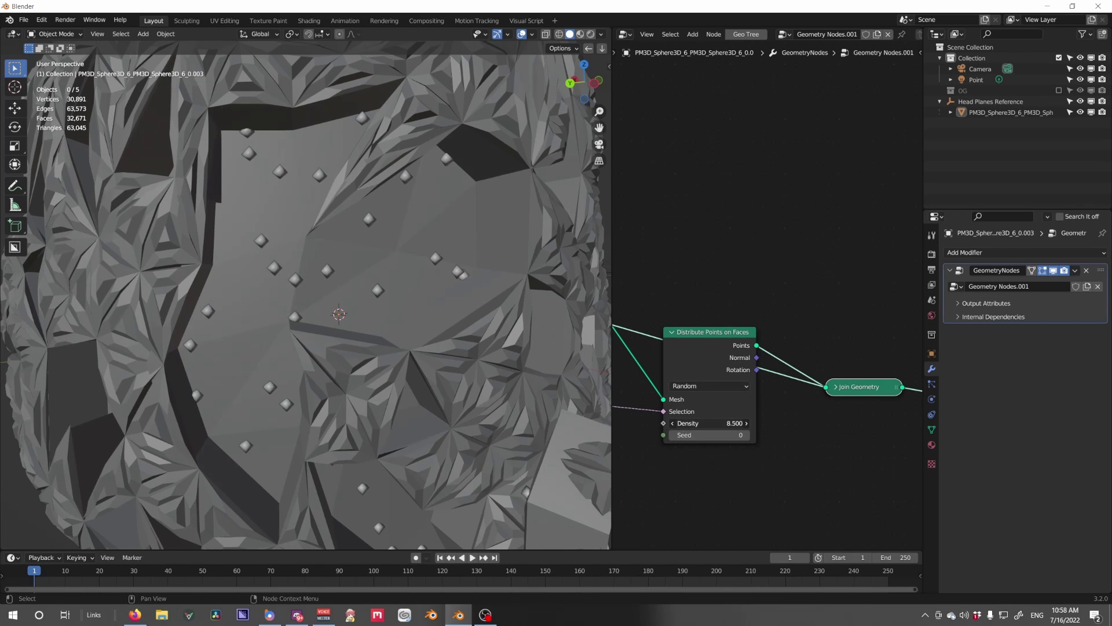
left_click_drag(710, 424, 717, 423)
scroll(327, 343, "down", 5)
middle_click_drag(326, 343, 431, 385)
scroll(423, 349, "up", 5)
scroll(425, 336, "down", 3)
scroll(431, 383, "down", 3)
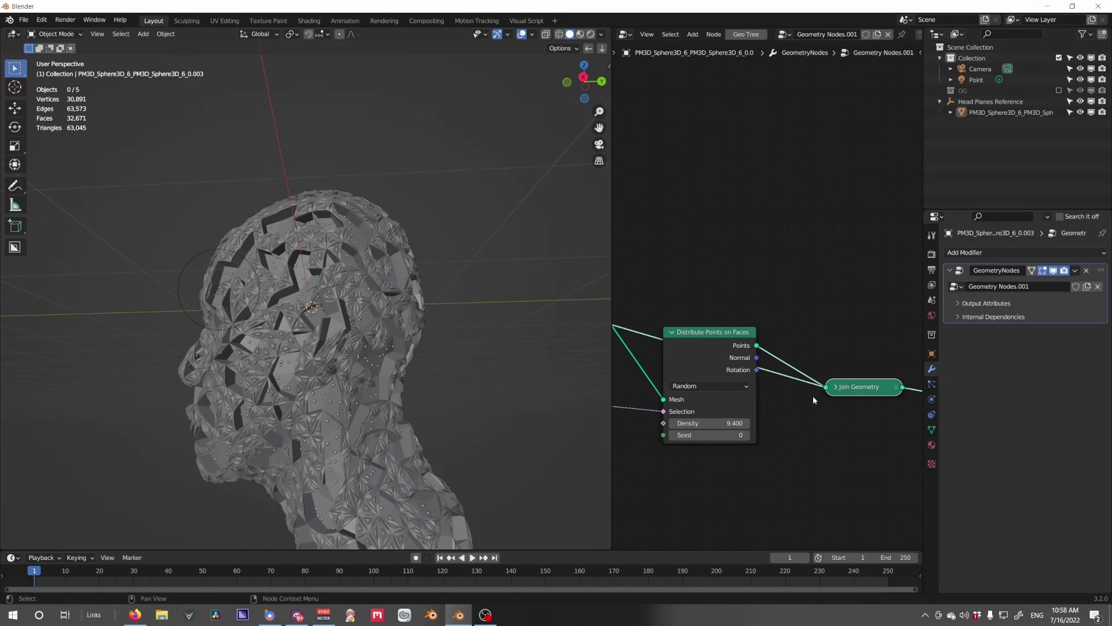
Step: Make room in the node tree and insert an Instance on Points node between Distribute Points on Faces and Join Geometry
middle_click_drag(832, 389, 739, 409)
left_click_drag(827, 405, 892, 396)
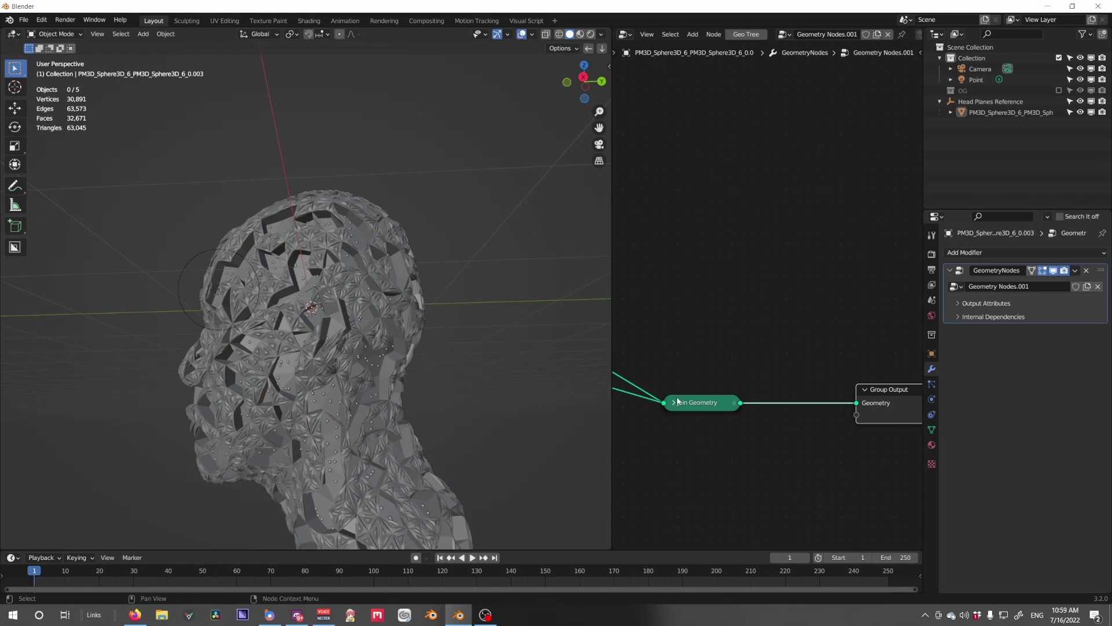
left_click_drag(677, 399, 761, 340)
scroll(805, 372, "down", 6)
left_click(846, 348)
left_click_drag(847, 351, 910, 345)
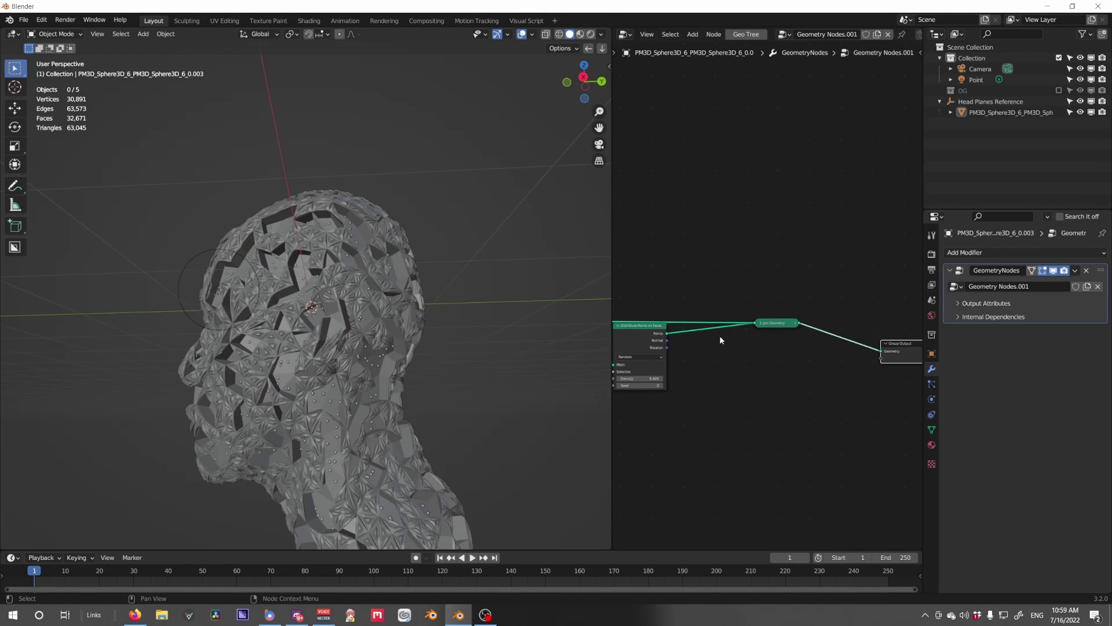
scroll(771, 365, "up", 1)
key("shift+a")
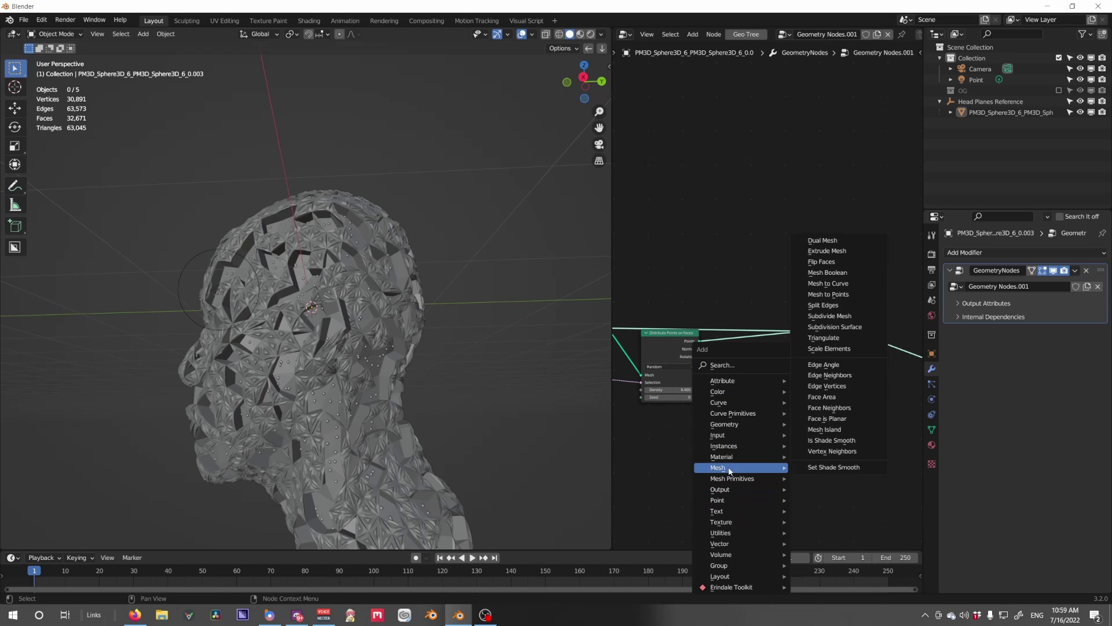
left_click(829, 446)
left_click(721, 336)
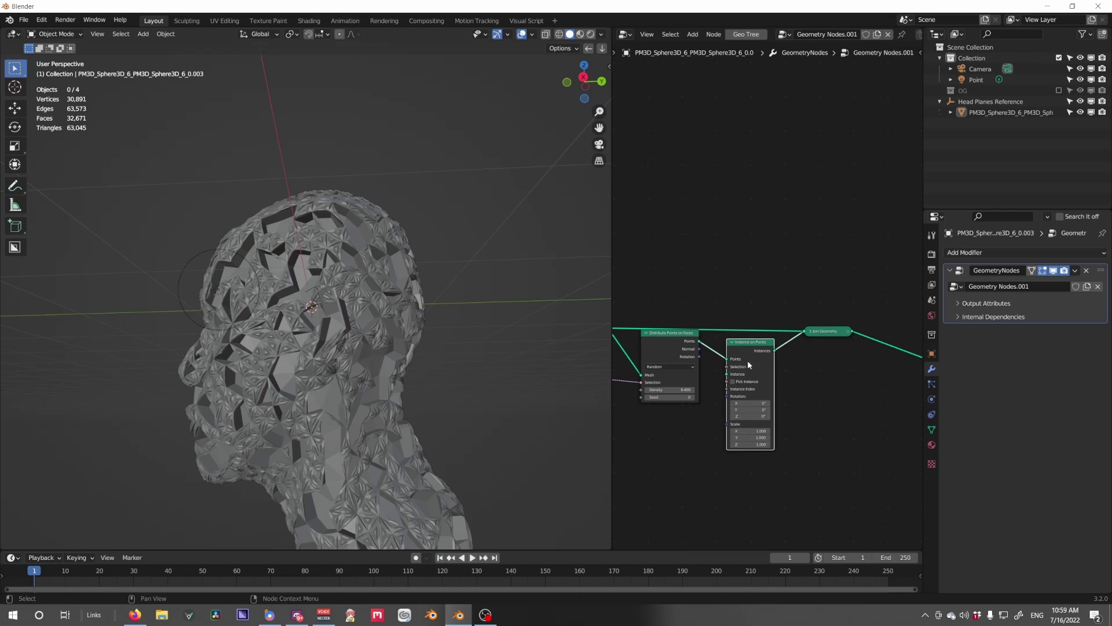
Step: Add a Curve Line node and link its curve to the Instance input of Instance on Points
key("shift+a")
mouse_move(784, 368)
mouse_move(770, 332)
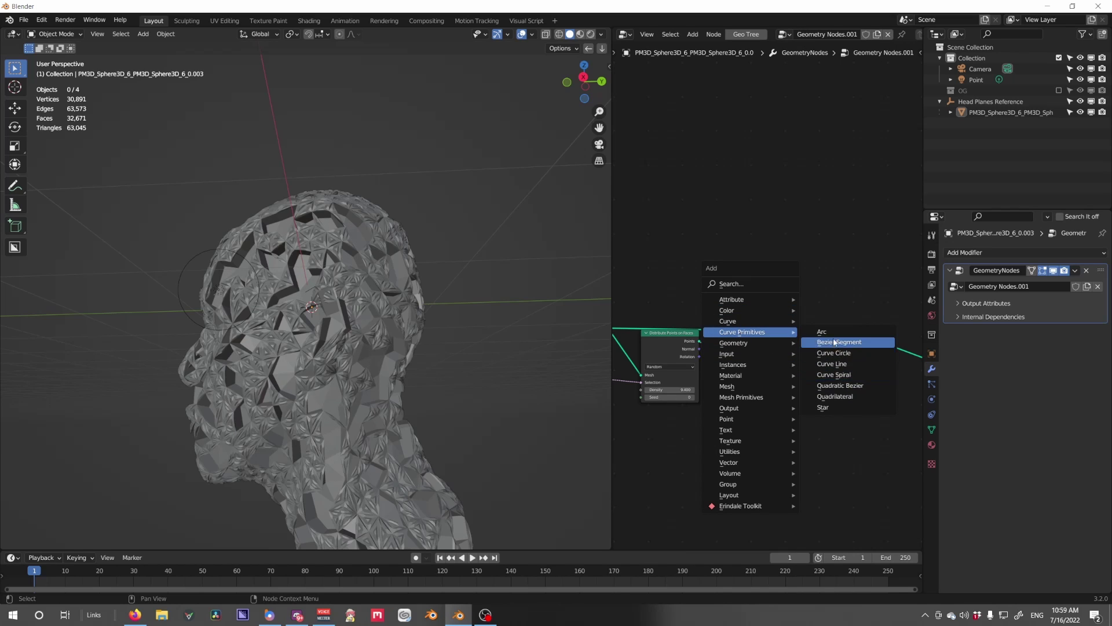
left_click(836, 367)
left_click(702, 423)
left_click_drag(702, 423, 727, 376)
scroll(526, 383, "up", 3)
middle_click_drag(526, 384, 463, 425)
scroll(623, 445, "up", 3)
left_click_drag(709, 409, 637, 409)
Step: Add a Normal input node below the Curve Line node
middle_click_drag(712, 414, 777, 388)
scroll(777, 389, "up", 1)
key("shift+a")
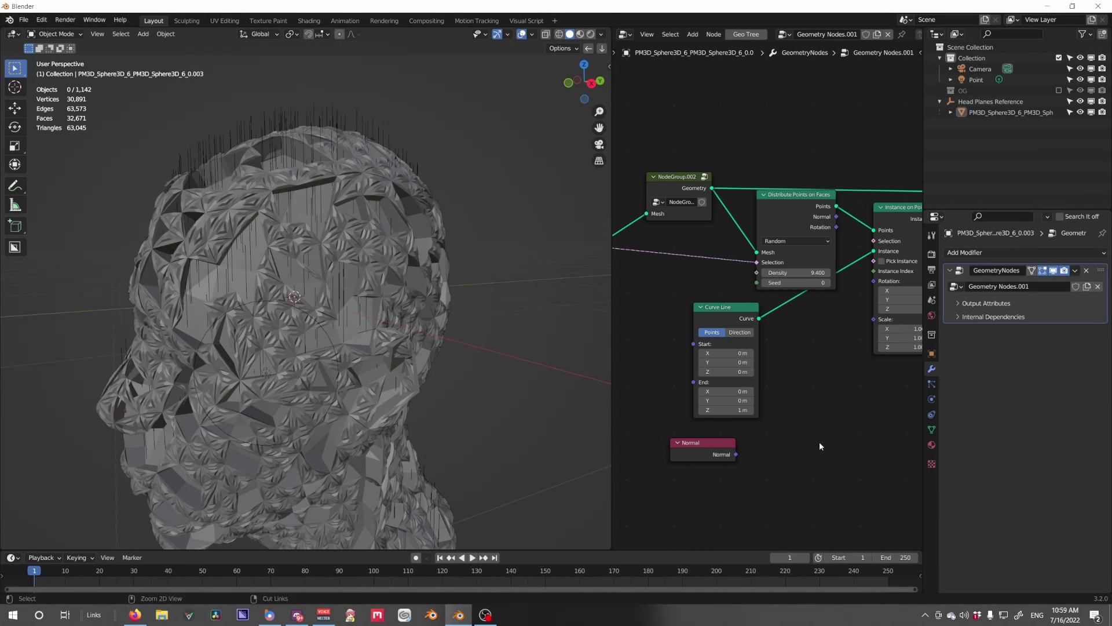
key("shift+a")
mouse_move(794, 536)
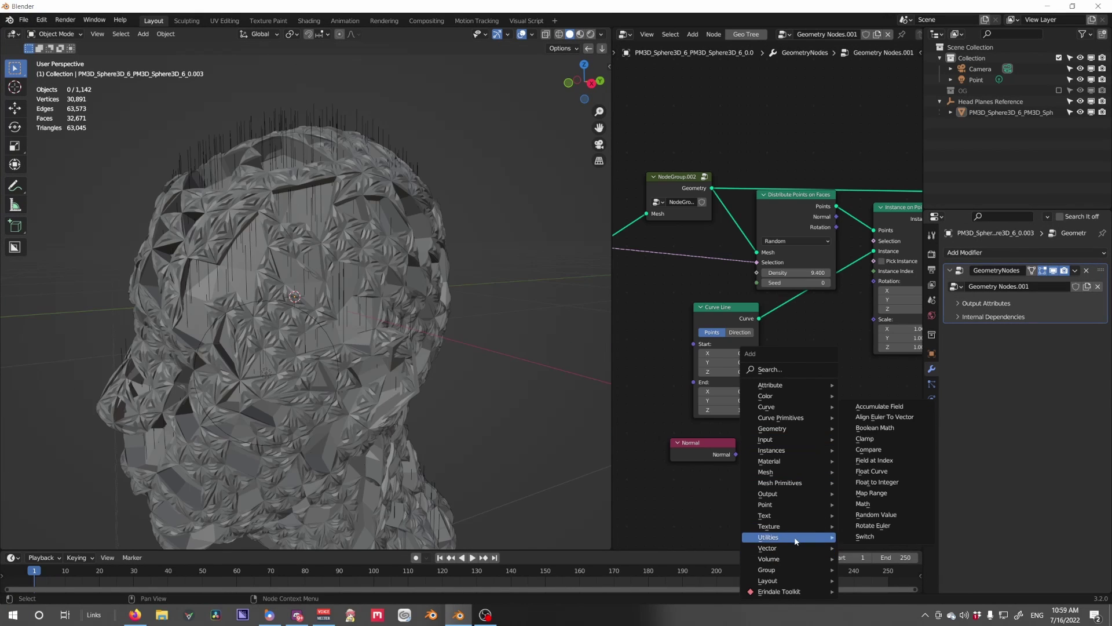
left_click(876, 529)
left_click(804, 428)
key("x")
Step: Add an Align Euler to Vector node and feed the Normal output into its Vector input
key("shift+a")
mouse_move(827, 424)
left_click(856, 434)
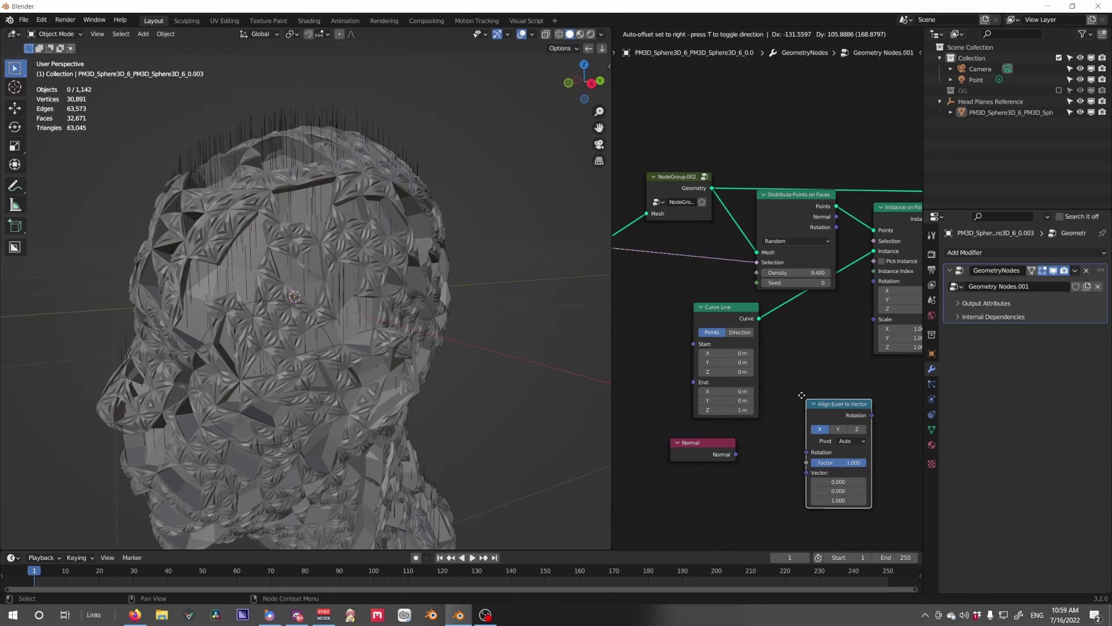
left_click(831, 443)
left_click_drag(737, 454, 800, 464)
Step: Drive the Instance on Points rotation with Align Euler to Vector, aligned on the Z axis
left_click_drag(863, 406, 865, 376)
left_click_drag(876, 288, 874, 281)
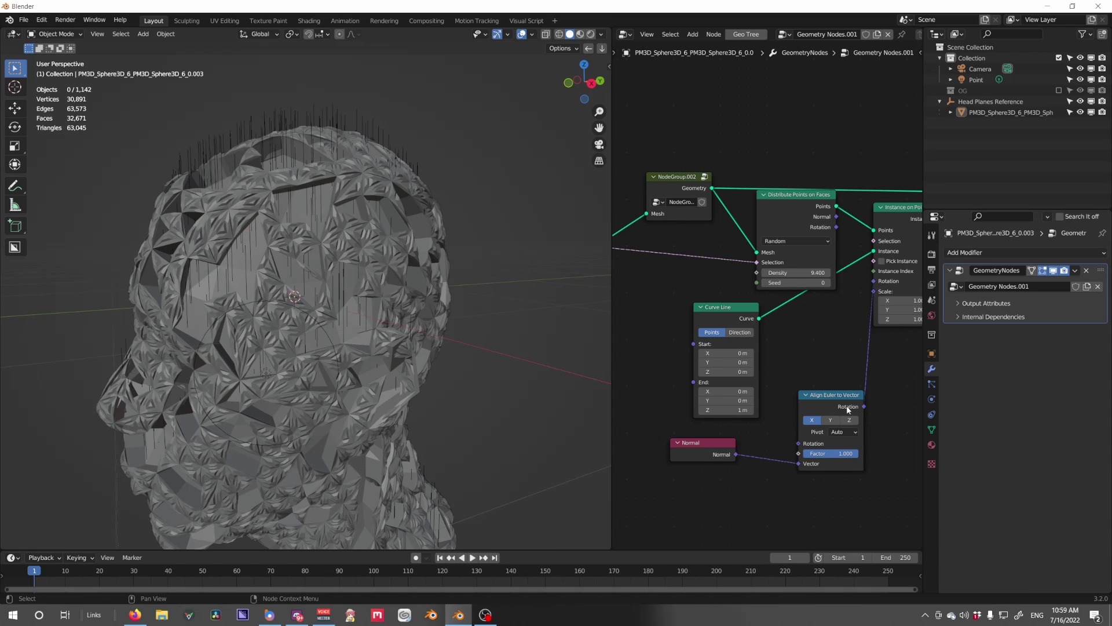
left_click_drag(815, 427, 798, 421)
Step: Replace the Normal node with a Position node linked to the Vector input of Align Euler to Vector
left_click(702, 445)
key("x")
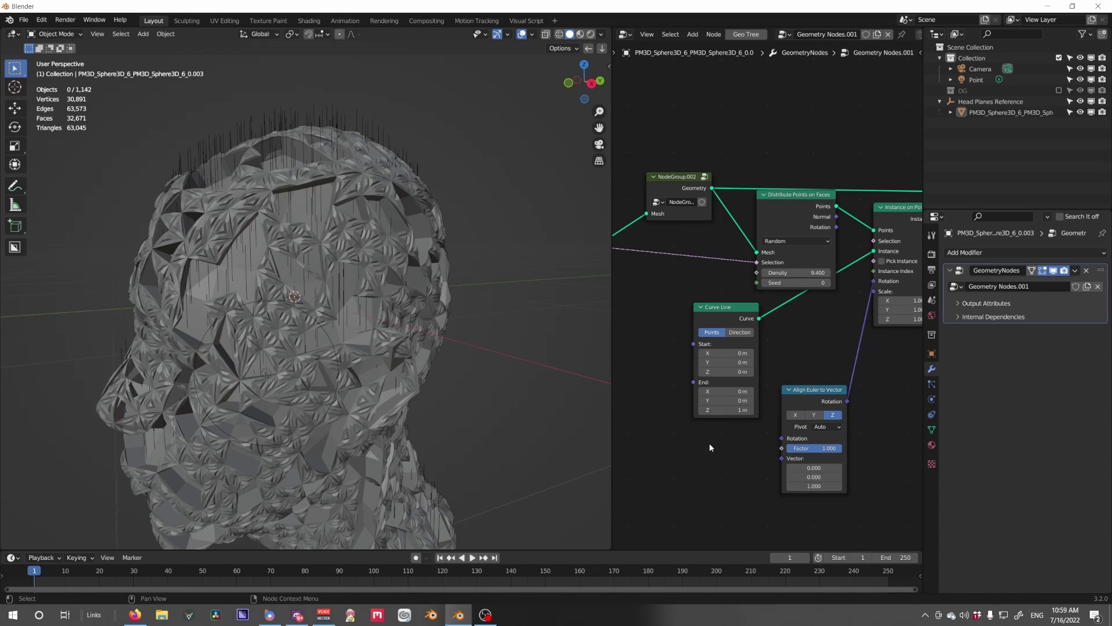
key("shift+a")
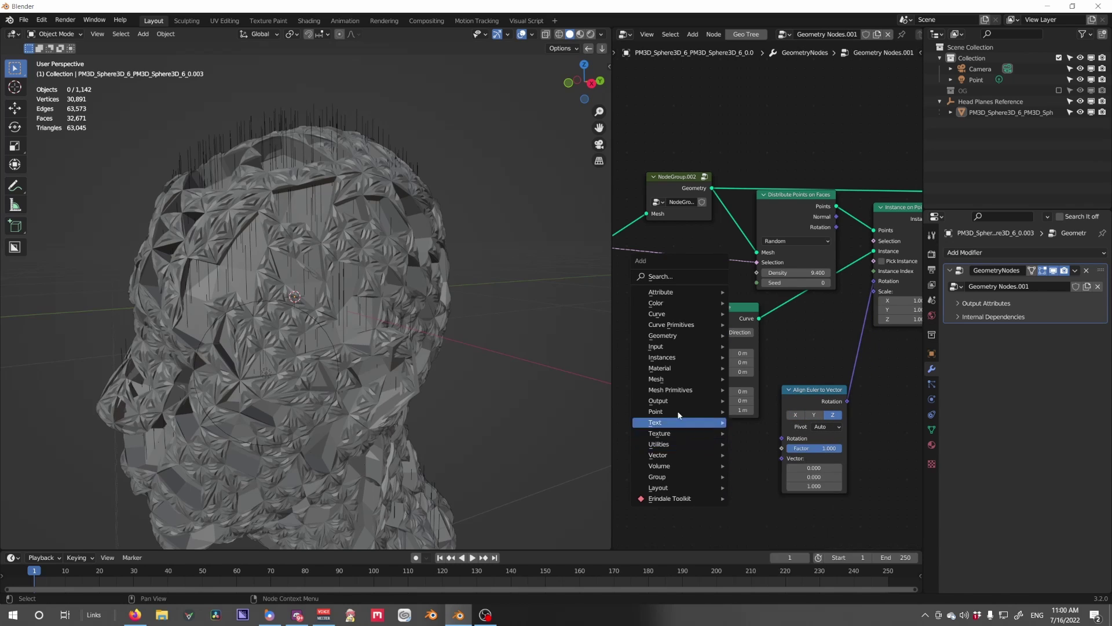
mouse_move(663, 348)
left_click(783, 505)
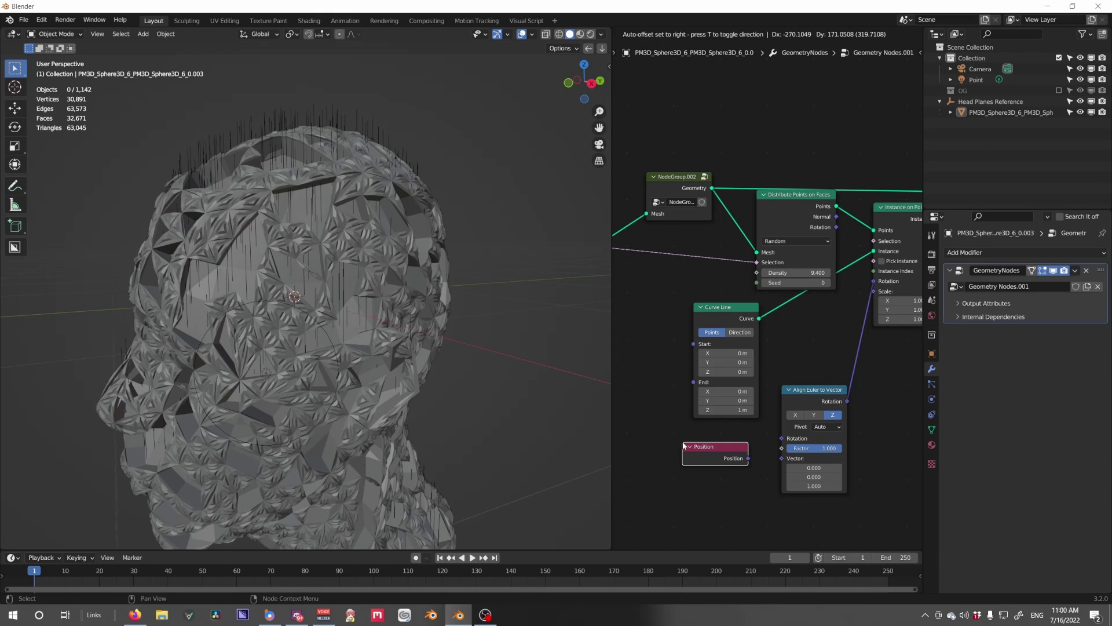
left_click_drag(783, 458, 783, 458)
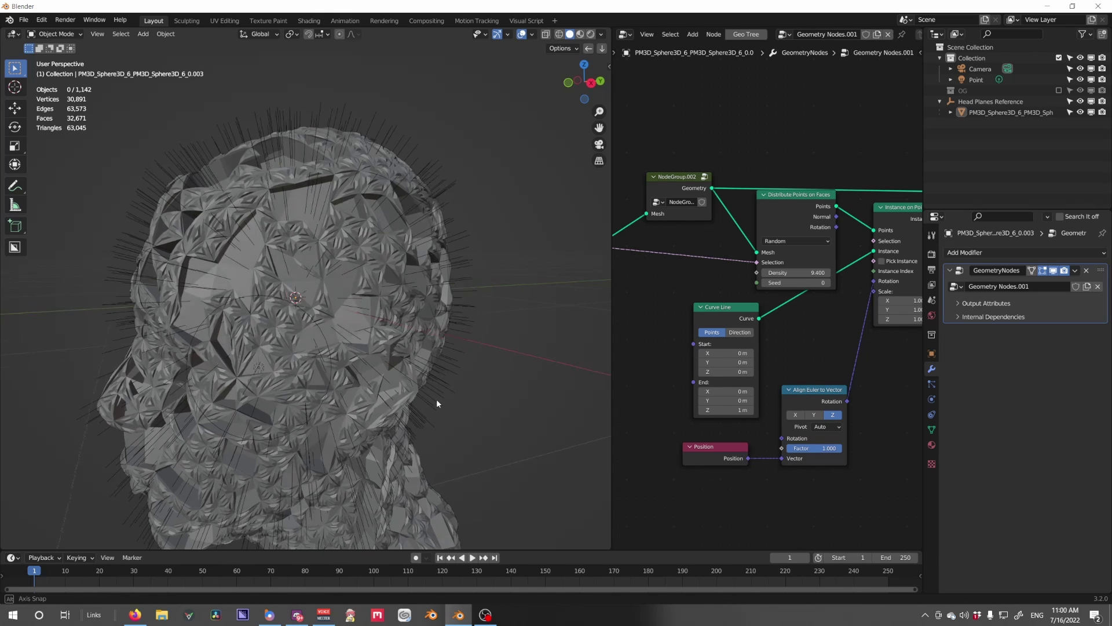
Step: Try the Y alignment axis, return to Z, and examine the instanced lines around the head
middle_click_drag(441, 397, 589, 405)
left_click(813, 415)
left_click(834, 415)
middle_click_drag(405, 356, 454, 360)
middle_click_drag(581, 398, 458, 391)
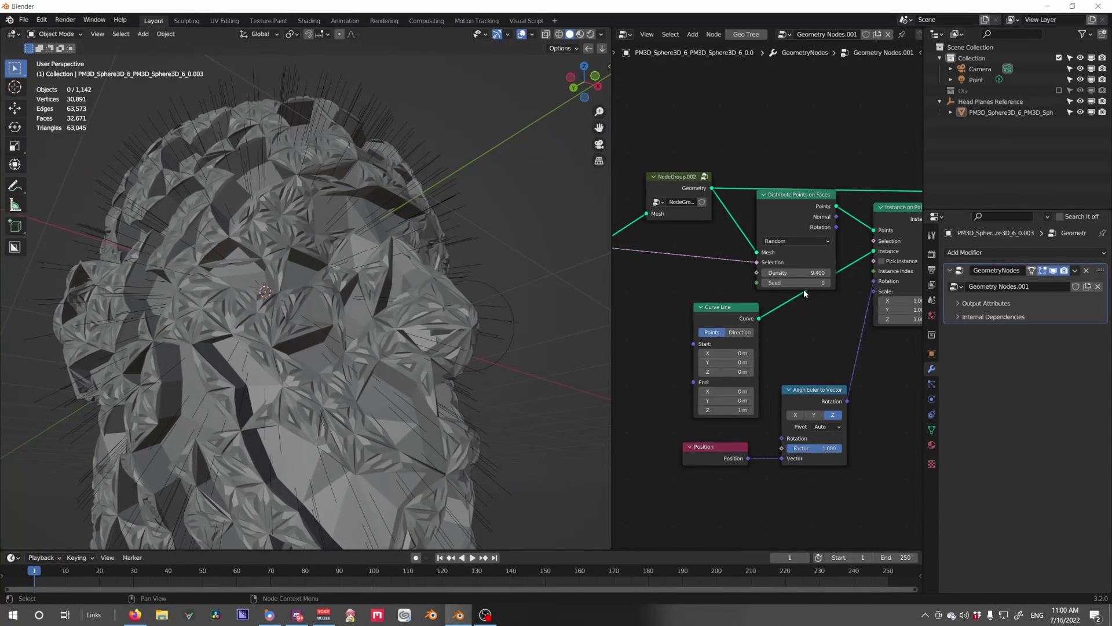
Step: Replace the Curve Line with an Ico Sphere of radius 0.09 m as the instance on the points
middle_click_drag(782, 334, 734, 426)
left_click_drag(705, 379, 681, 384)
middle_click_drag(360, 418, 442, 457)
scroll(452, 447, "down", 6)
middle_click_drag(479, 420, 358, 401)
scroll(358, 401, "up", 3)
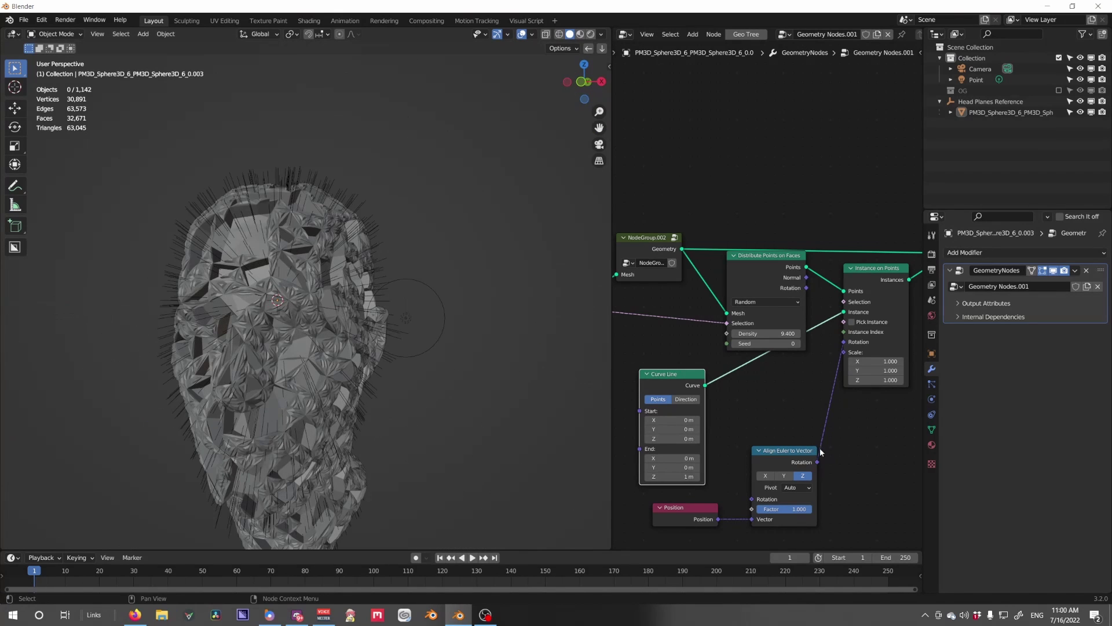
key("x")
key("shift+a")
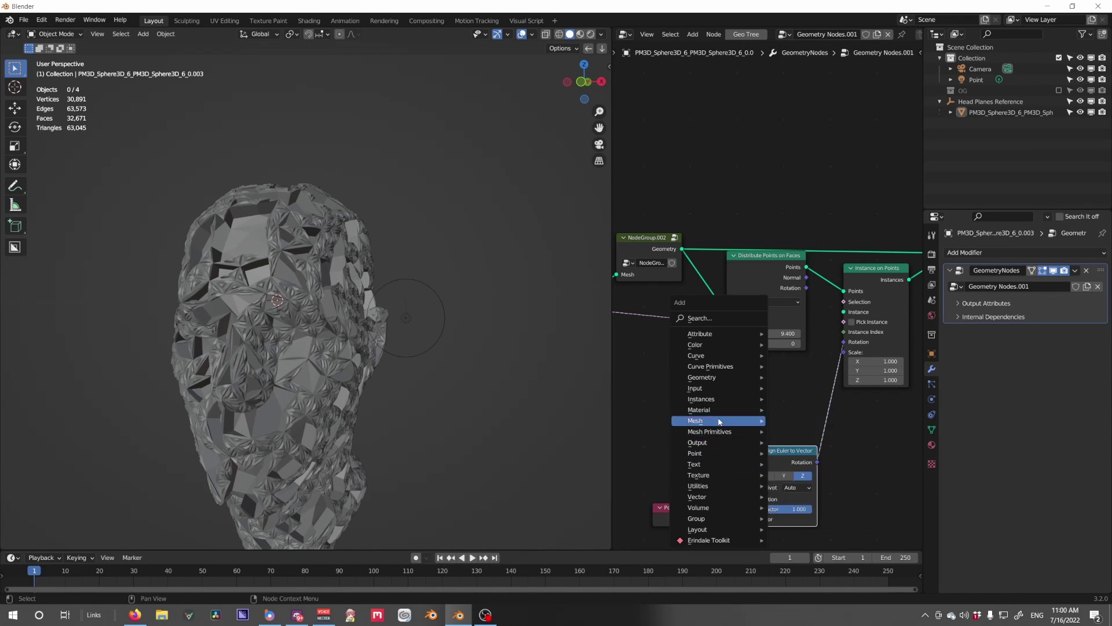
mouse_move(724, 432)
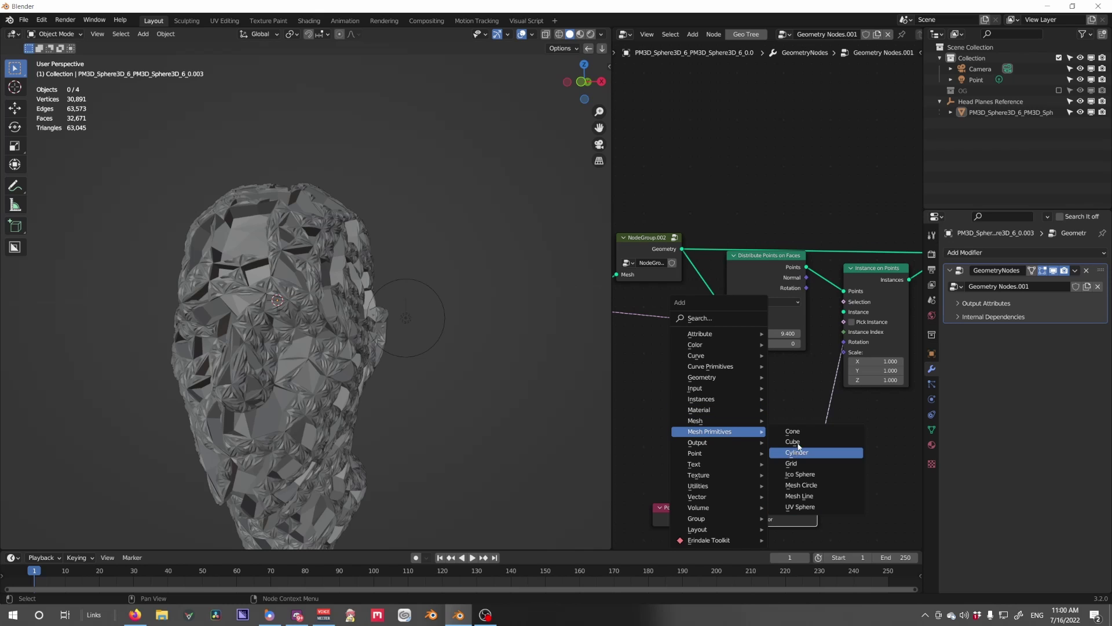
left_click(800, 474)
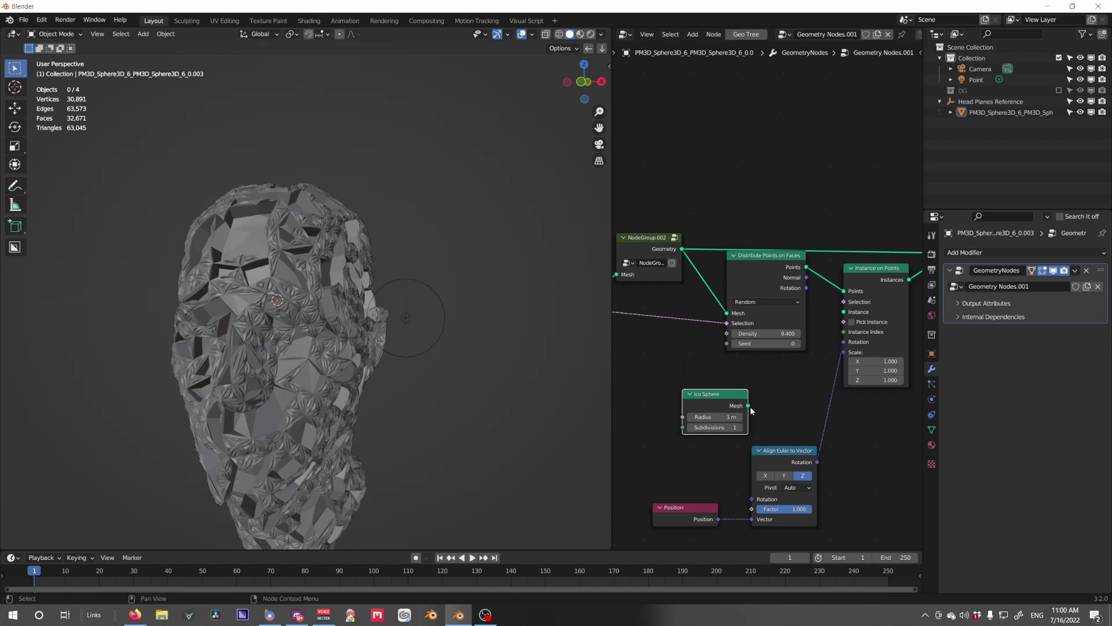
left_click_drag(748, 406, 844, 312)
left_click_drag(718, 417, 678, 416)
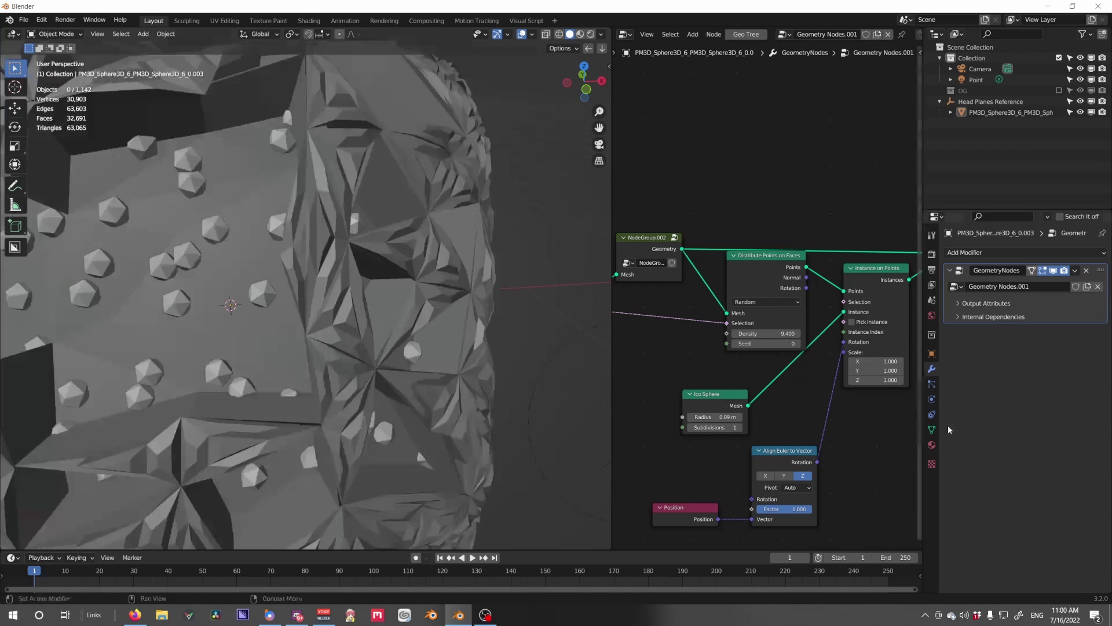
Step: Make room beside Instance on Points and drive its Scale with a new Random Value node
middle_click_drag(863, 402, 752, 417)
left_click_drag(857, 304, 730, 252)
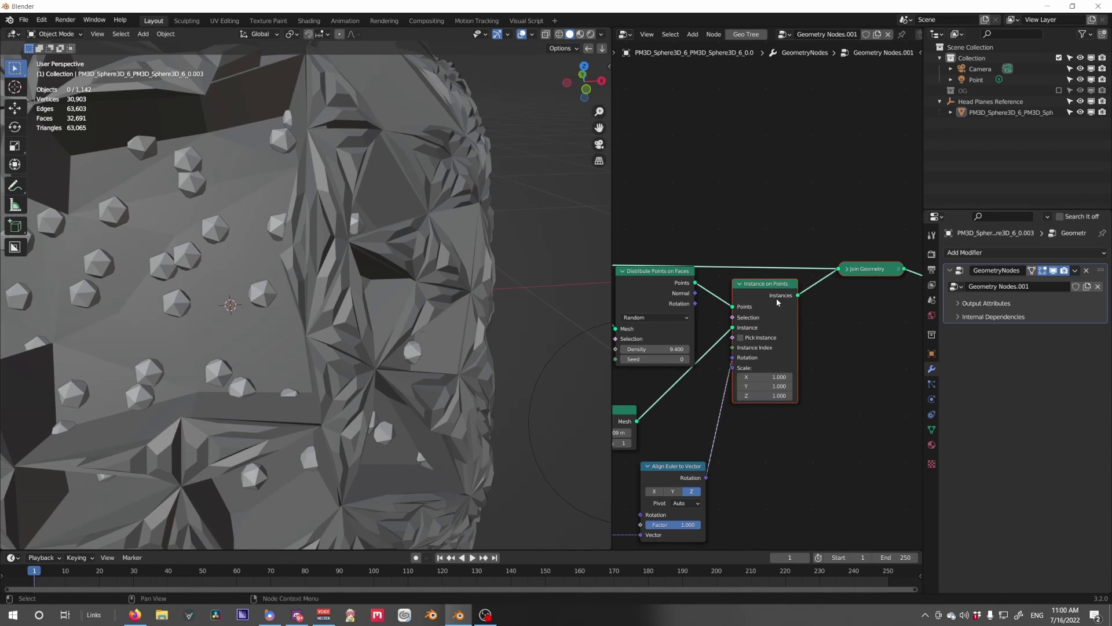
left_click_drag(777, 300, 873, 332)
middle_click_drag(771, 431, 794, 351)
key("shift+a")
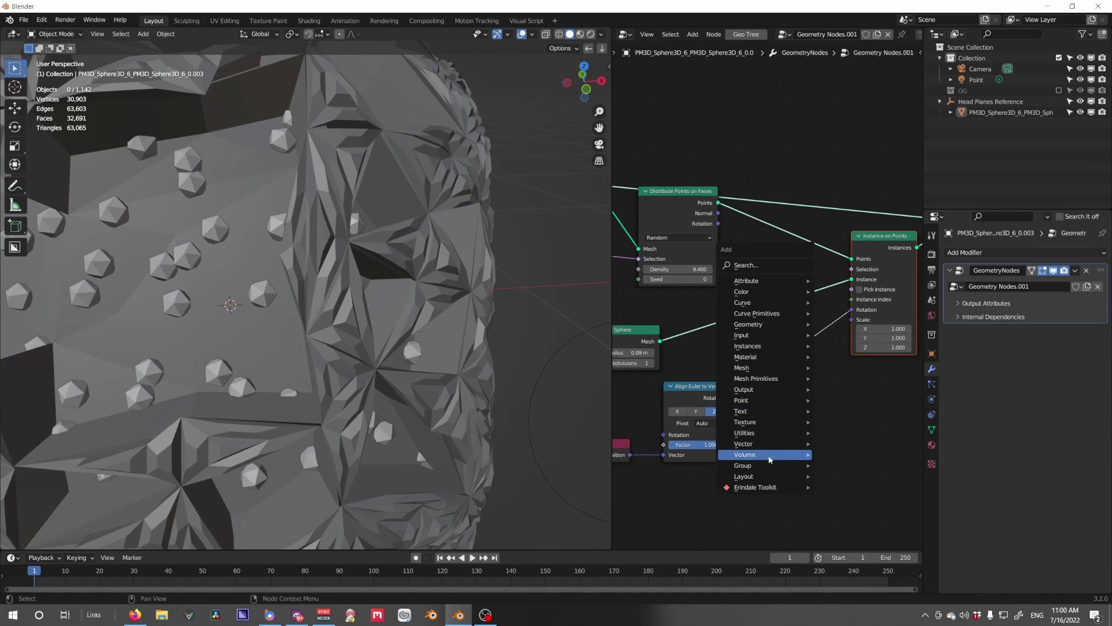
mouse_move(765, 433)
left_click(855, 545)
left_click(790, 419)
left_click_drag(855, 434, 853, 320)
Step: Set the Distribute Points on Faces density to 10.700
scroll(345, 352, "down", 4)
scroll(346, 353, "down", 4)
middle_click_drag(406, 335, 420, 275)
middle_click_drag(667, 266, 701, 320)
left_click_drag(712, 324, 721, 324)
Step: Preview the head through the camera in rendered shading with the viewport overlays hidden
middle_click_drag(325, 348, 380, 353)
scroll(397, 364, "up", 4)
key("KP_0")
scroll(380, 353, "down", 12)
key("z")
left_click(368, 315)
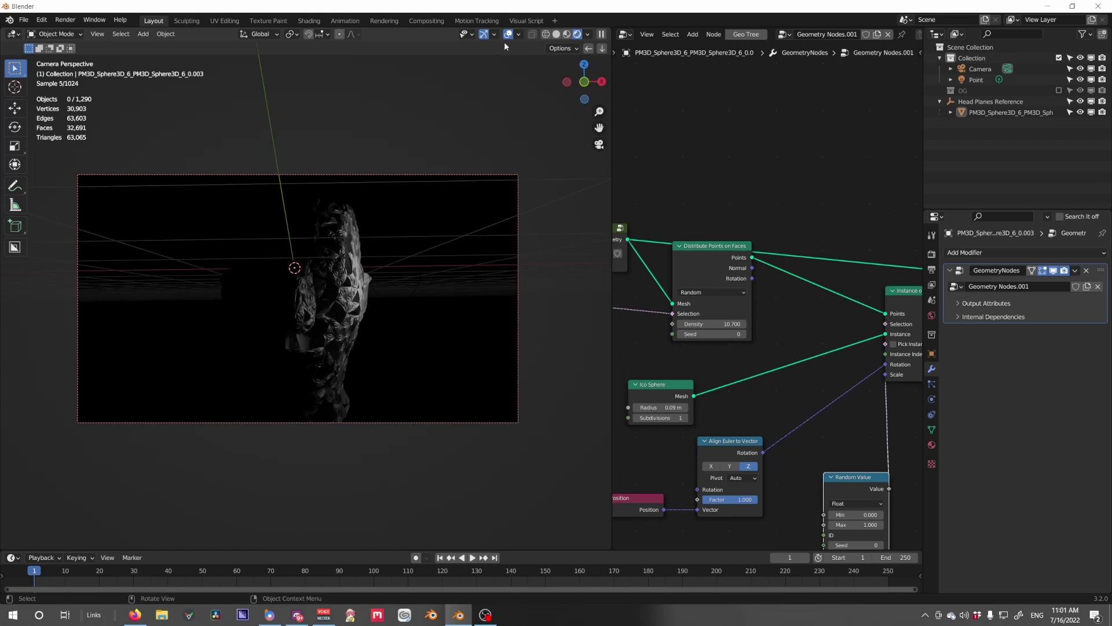
key("shift+alt+z")
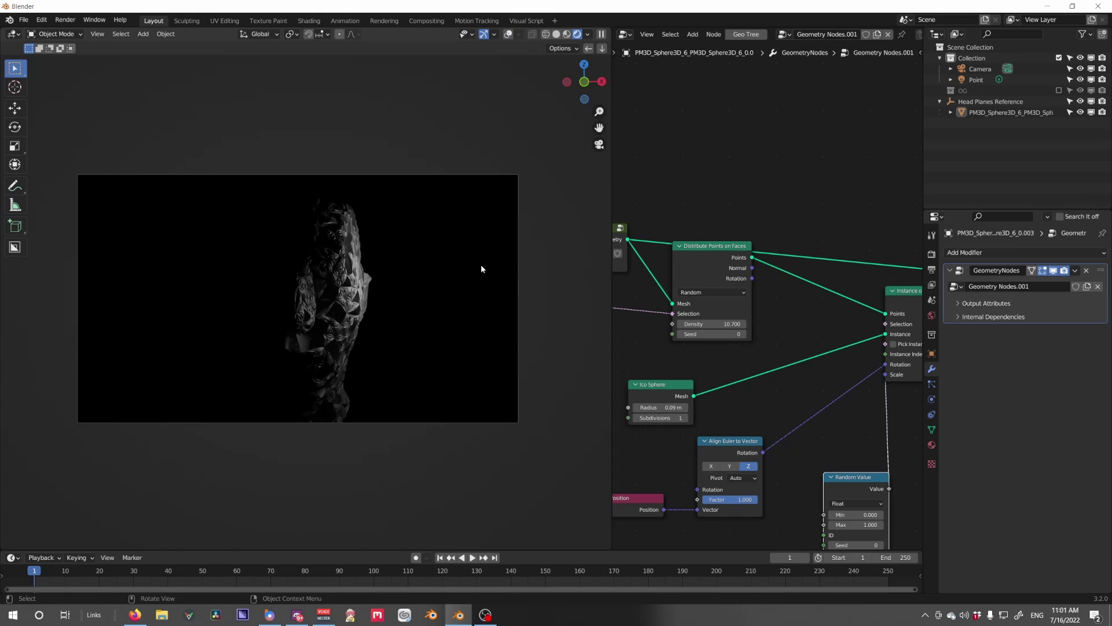
Step: Return the viewport to solid shading and examine the scattered spheres on the face up close
scroll(325, 310, "up", 6)
key("z")
left_click(441, 300)
middle_click_drag(363, 328, 339, 339)
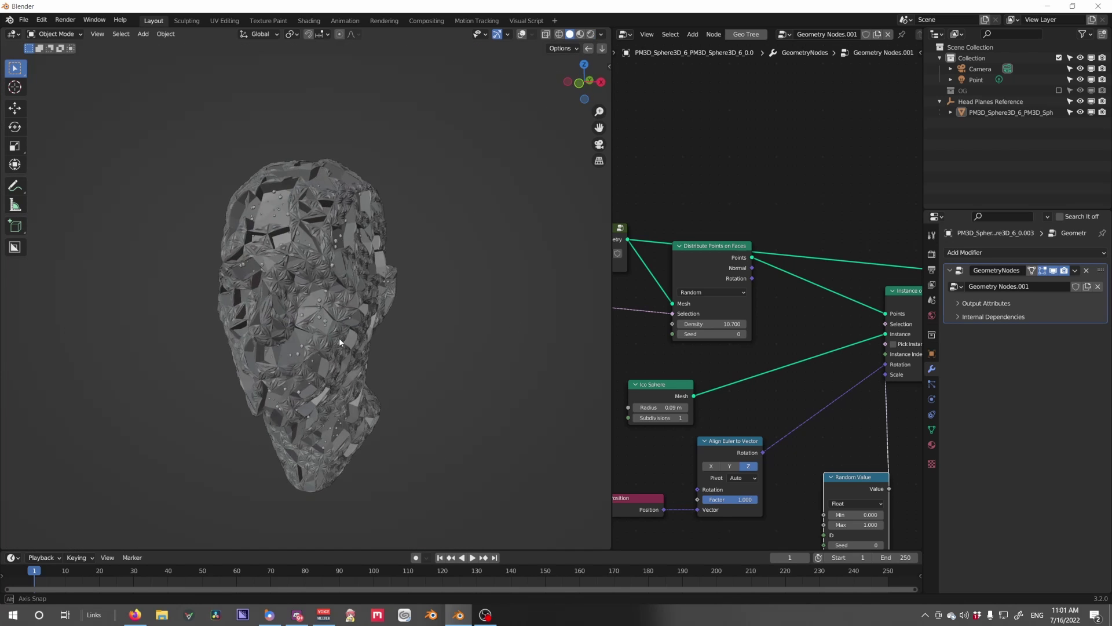
scroll(340, 342, "up", 8)
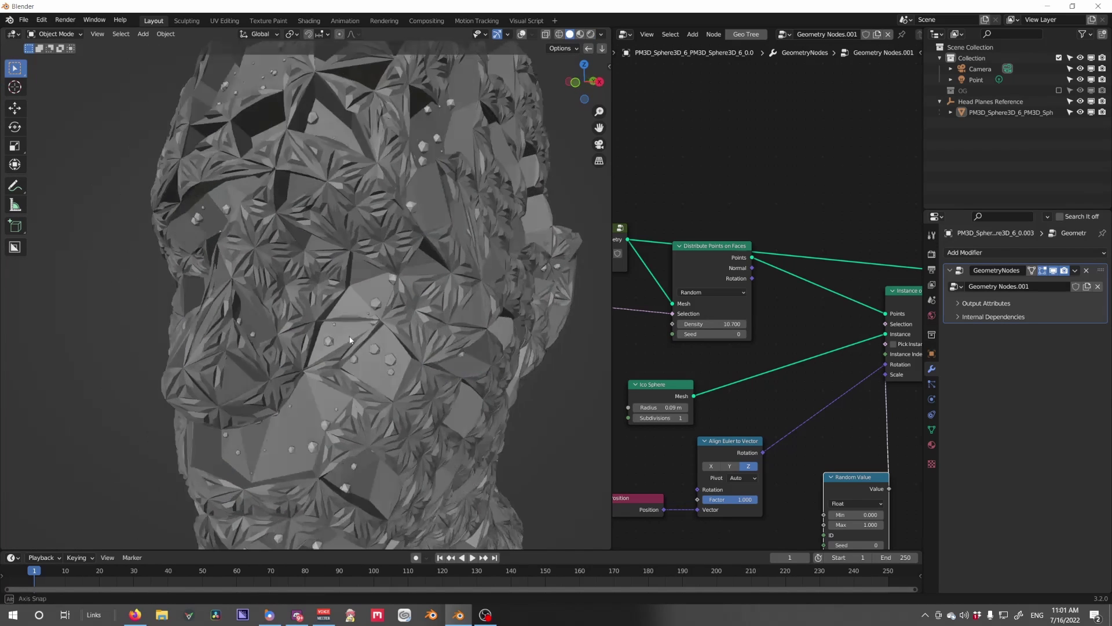
scroll(764, 354, "down", 4)
Step: Set the Merge by Distance node's distance to 0.371 m
middle_click_drag(718, 357, 861, 367)
scroll(798, 336, "up", 7)
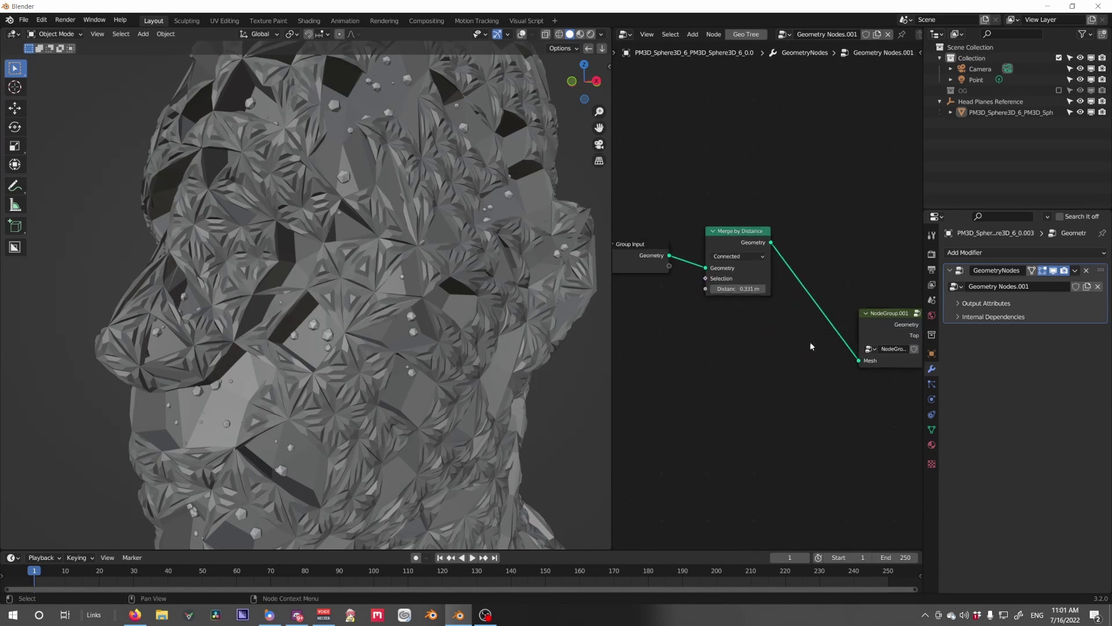
mouse_move(739, 291)
left_mouse_down()
mouse_move(751, 290)
mouse_move(742, 290)
left_mouse_up()
middle_click_drag(343, 392, 406, 380)
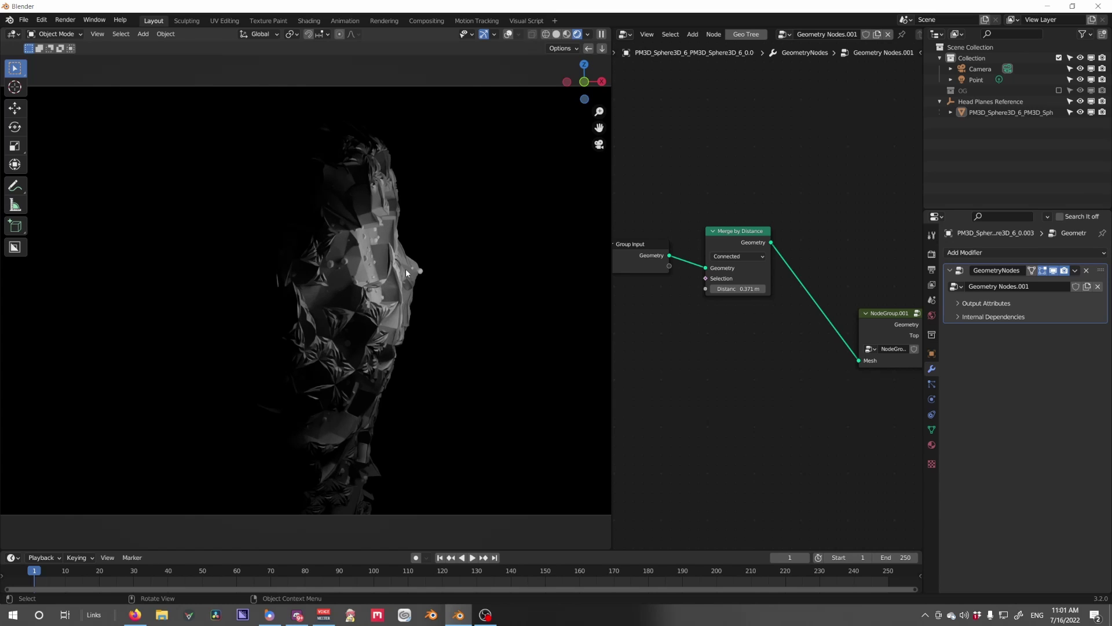
Step: Adjust the scale of the Scale Elements node inside NodeGroup.001 and return to the main node tree
middle_click_drag(812, 302, 673, 304)
scroll(756, 341, "up", 5)
left_click(751, 342)
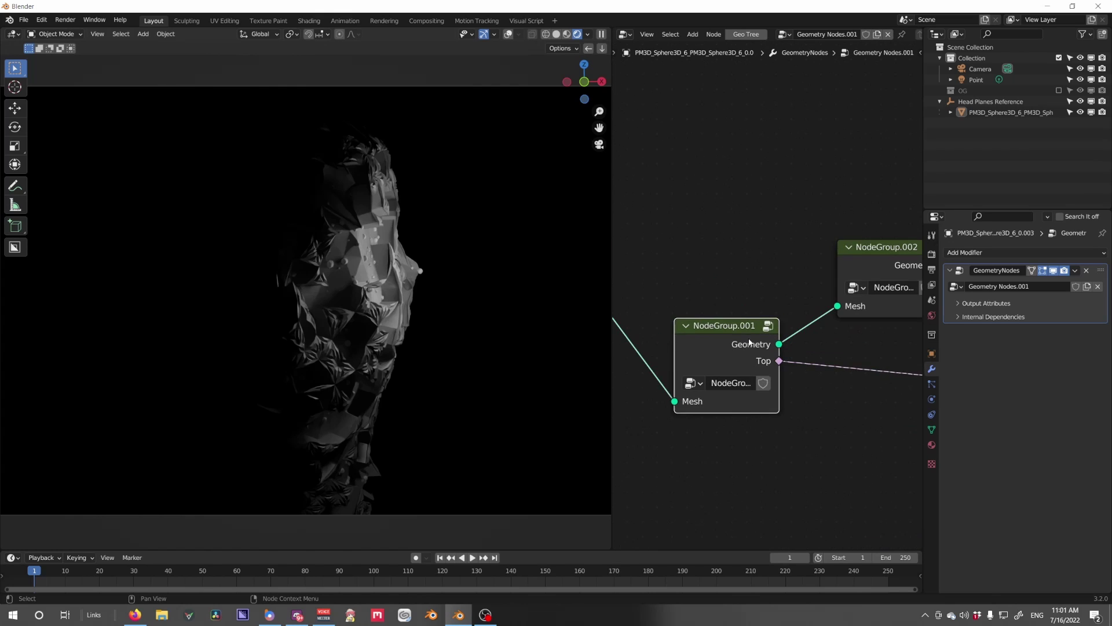
key("Tab")
scroll(749, 343, "down", 6)
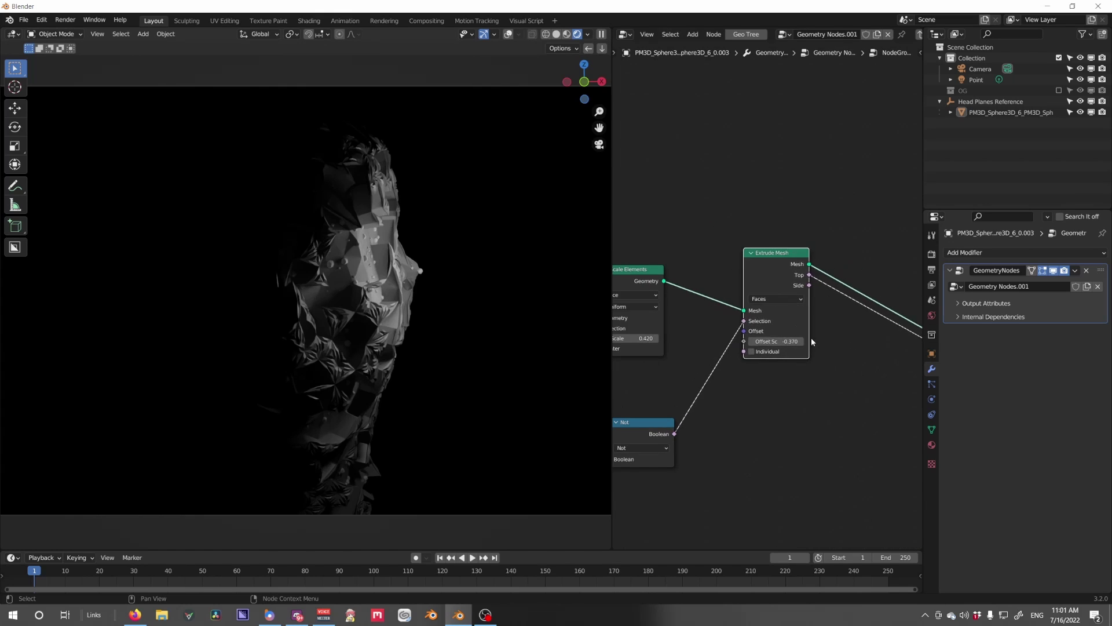
middle_click_drag(695, 342, 788, 348)
scroll(764, 331, "up", 3)
left_click_drag(719, 320, 728, 319)
key("Tab")
scroll(793, 371, "down", 3)
middle_click_drag(793, 366, 713, 356)
scroll(727, 364, "up", 3)
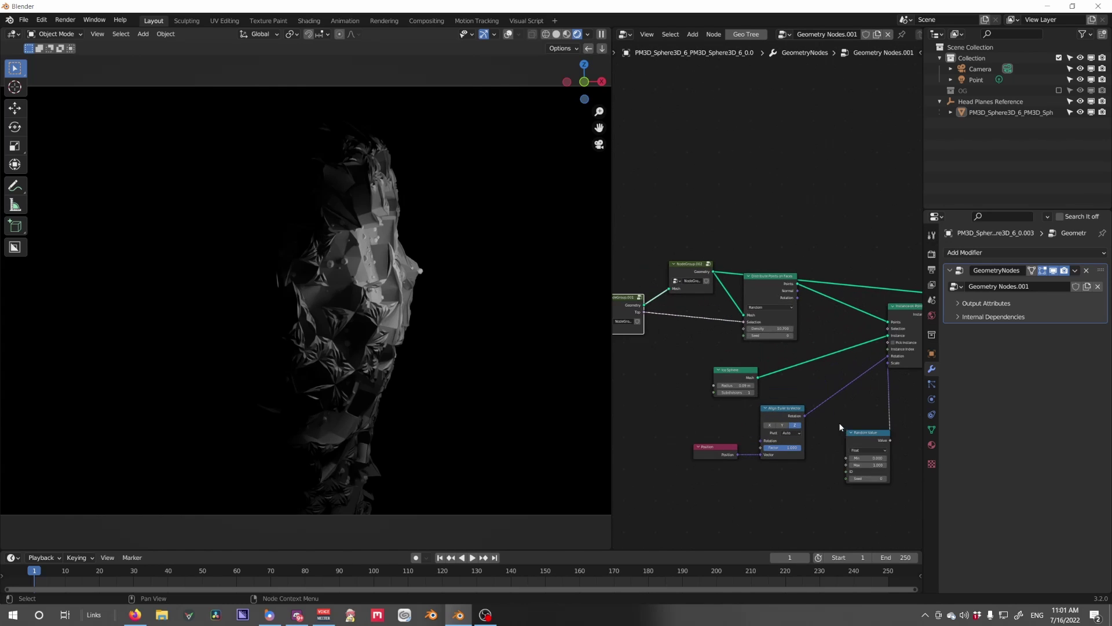
middle_click_drag(832, 426, 753, 433)
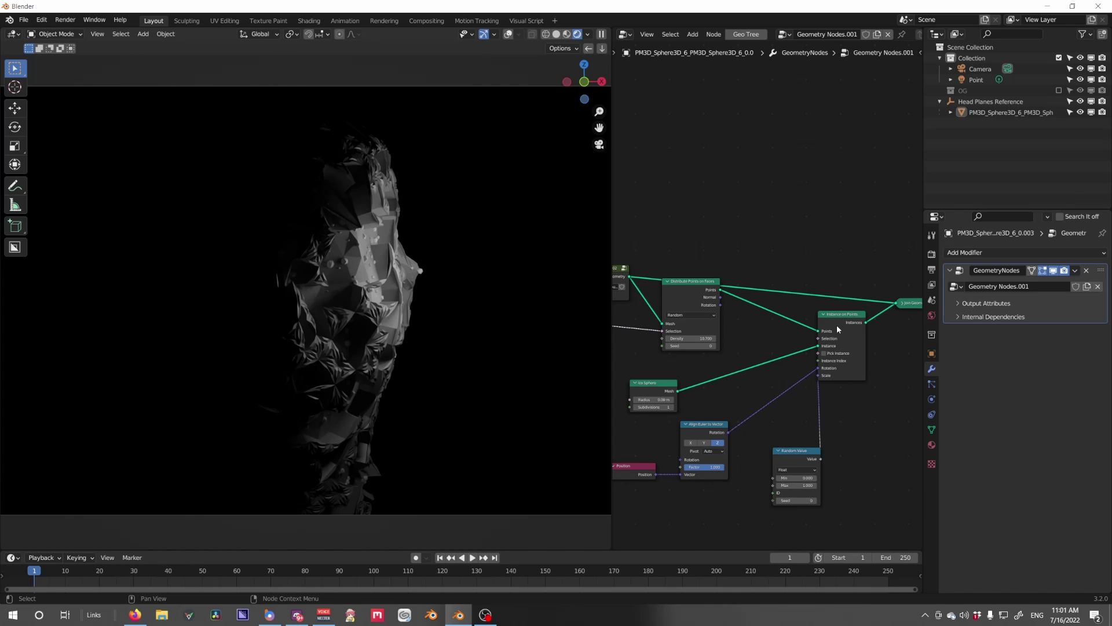
mouse_move(834, 336)
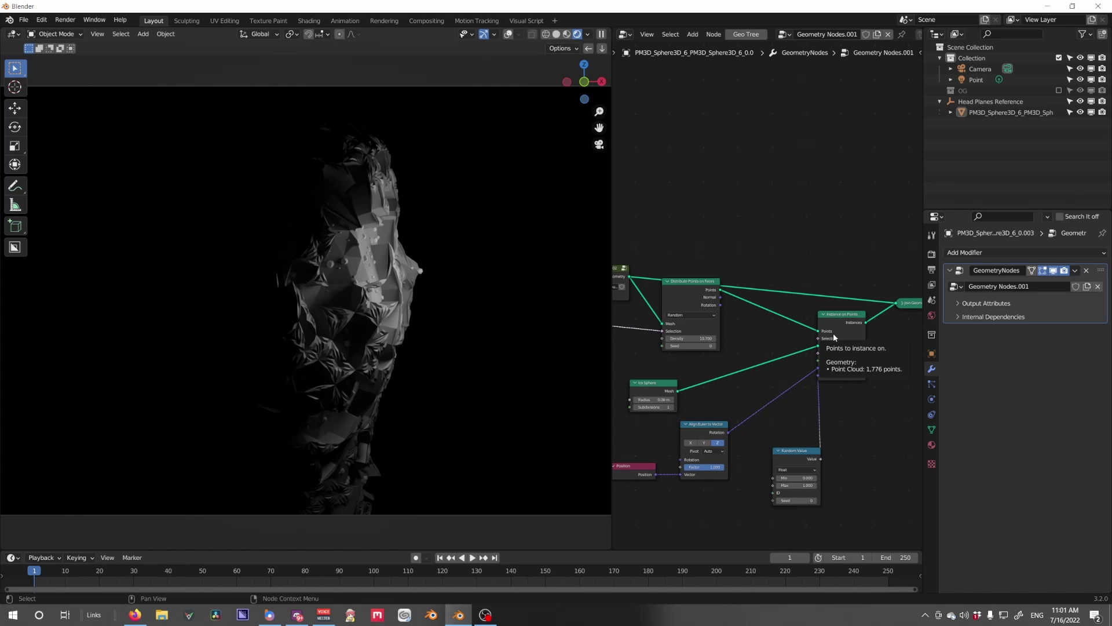